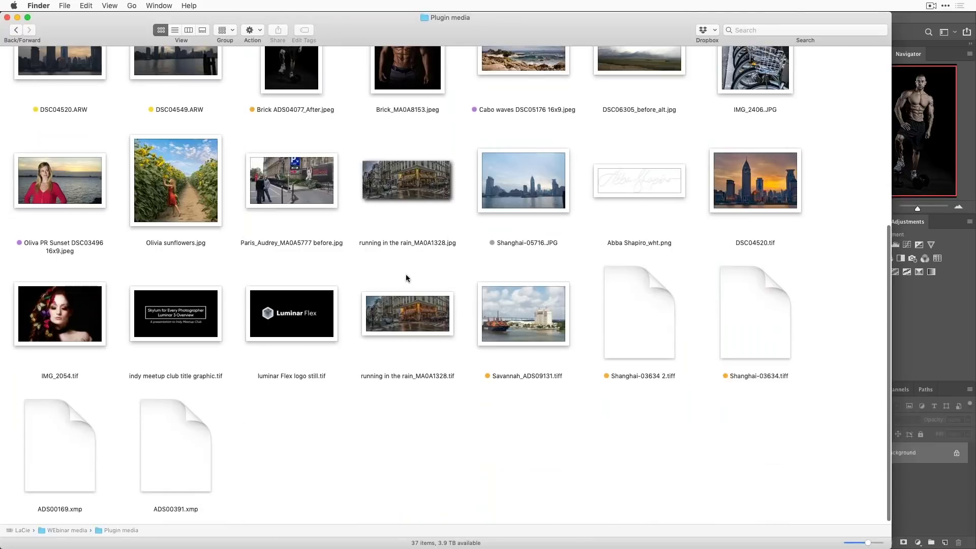
# Step: Open the raw photo ADS00169.ARW in Photoshop through Camera Raw, keeping the current raw settings
pyautogui.scroll(5, 389, 264)
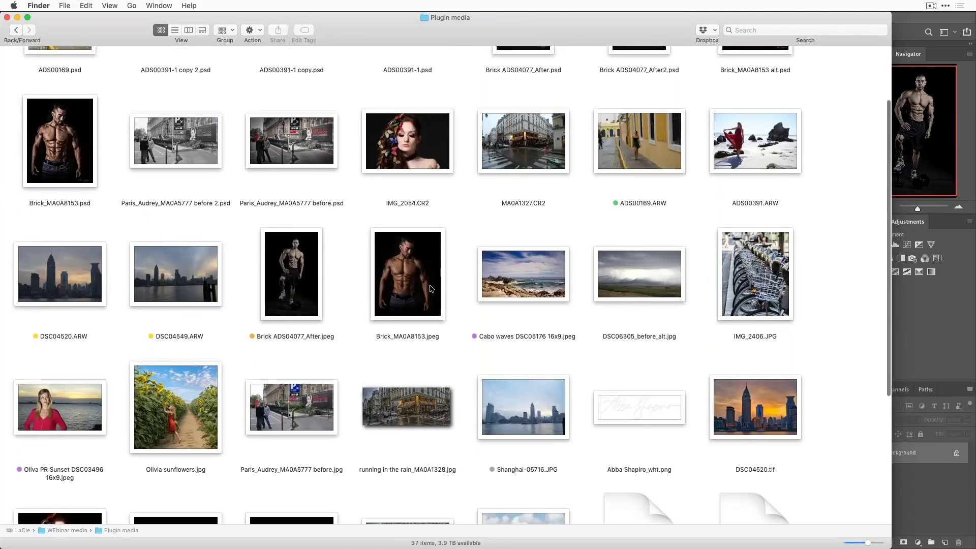
pyautogui.scroll(-5, 437, 286)
pyautogui.scroll(6, 438, 283)
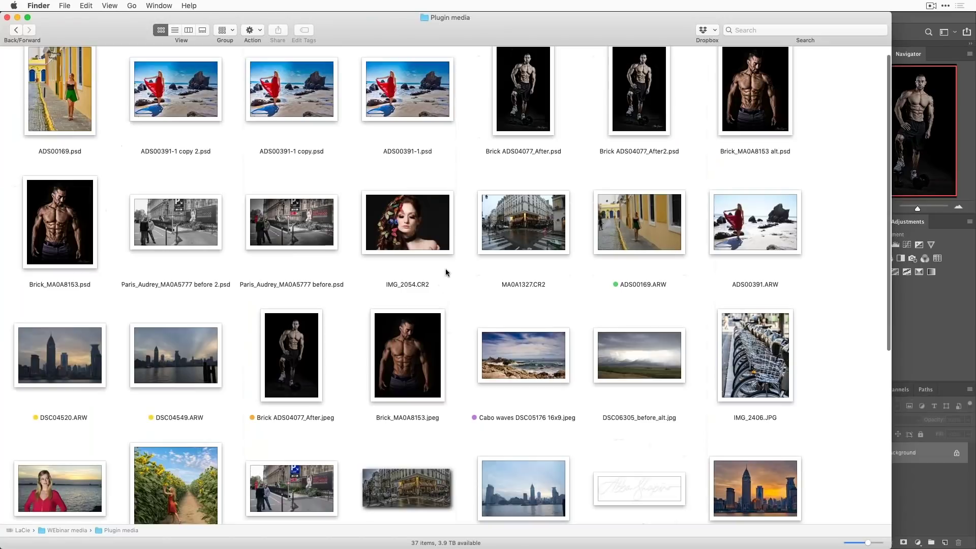
pyautogui.click(653, 245)
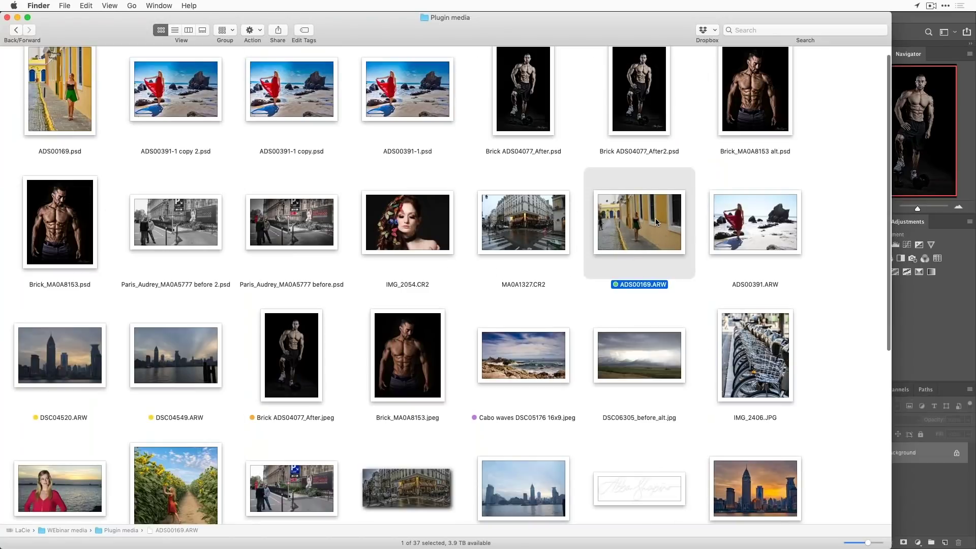
pyautogui.moveTo(655, 221); pyautogui.dragTo(711, 540)
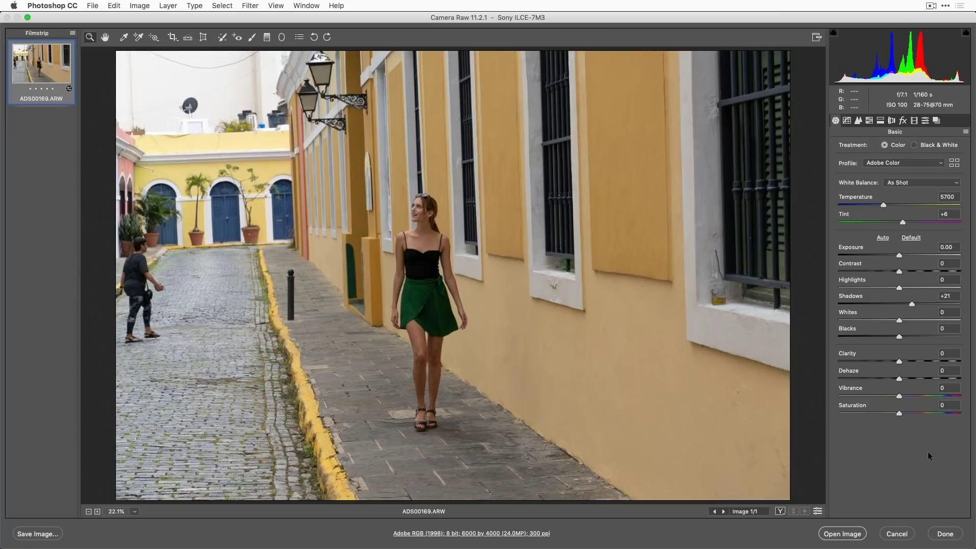
pyautogui.click(843, 534)
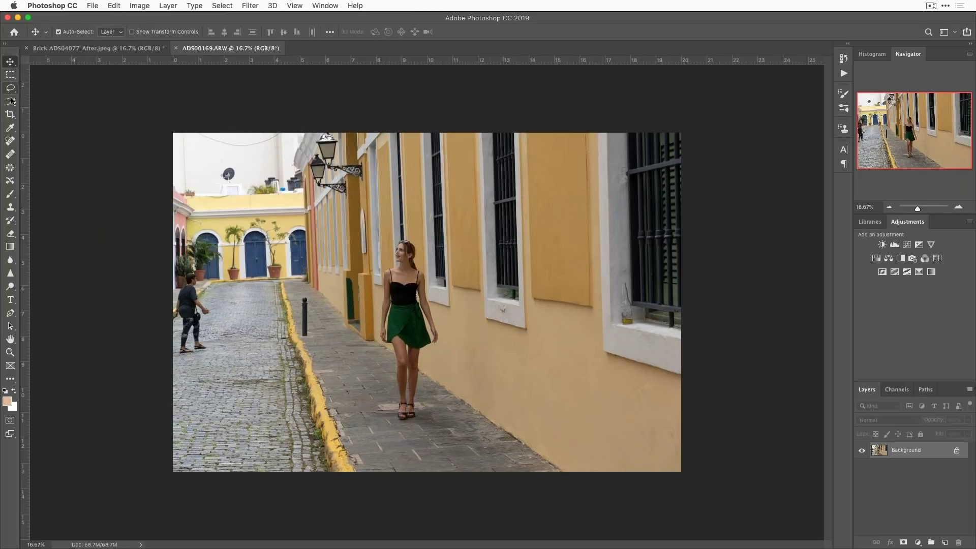
pyautogui.click(10, 114)
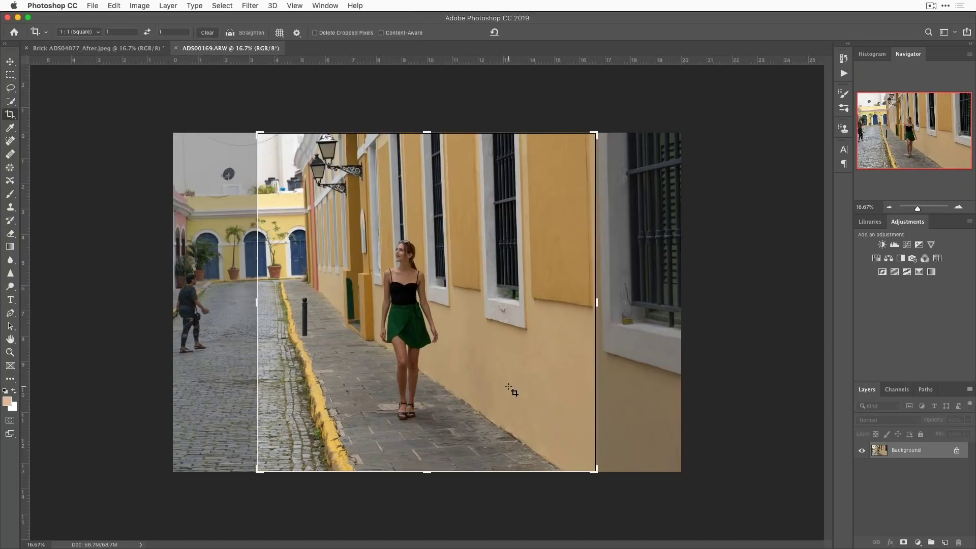
pyautogui.click(512, 385)
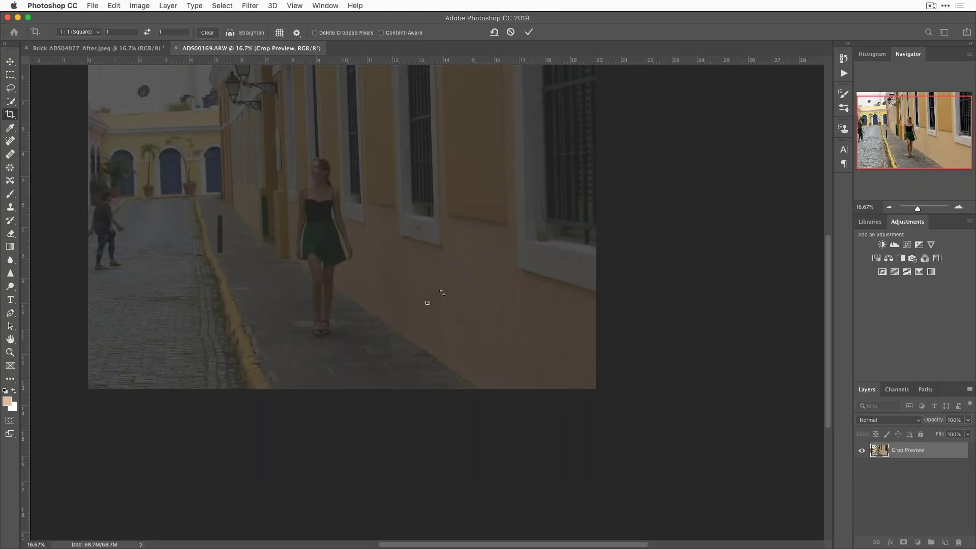
pyautogui.scroll(8, 270, 161)
pyautogui.scroll(-11, 285, 350)
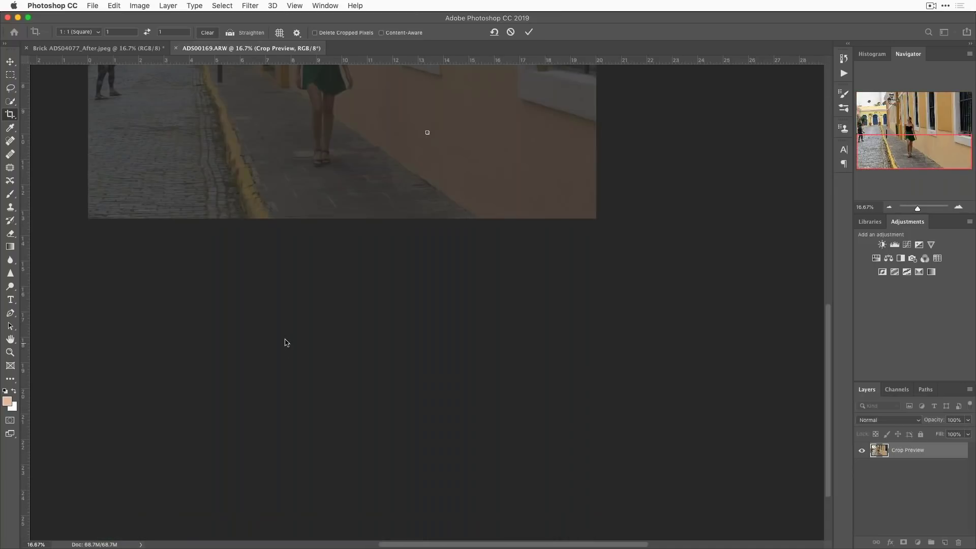
pyautogui.scroll(9, 286, 342)
pyautogui.press('Return')
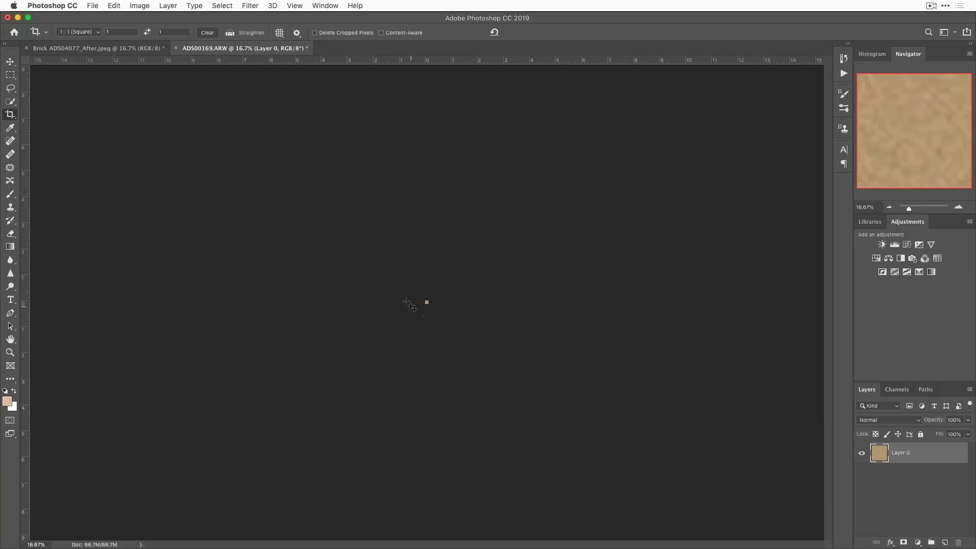
pyautogui.press('super+z')
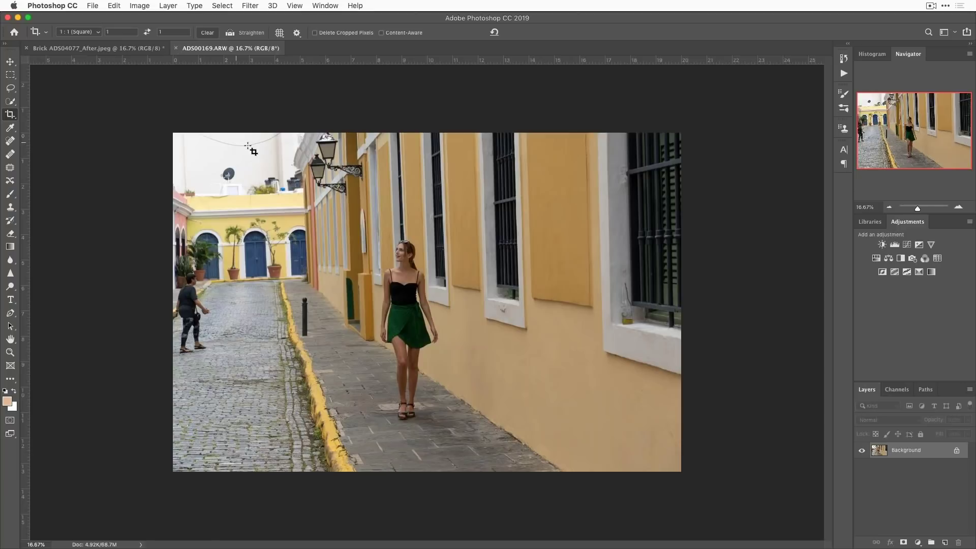
# Step: Crop the photo to a 1:1 square around the woman, cutting out the pedestrian and the large barred window
pyautogui.moveTo(250, 142); pyautogui.dragTo(535, 448)
pyautogui.moveTo(514, 392); pyautogui.dragTo(527, 356)
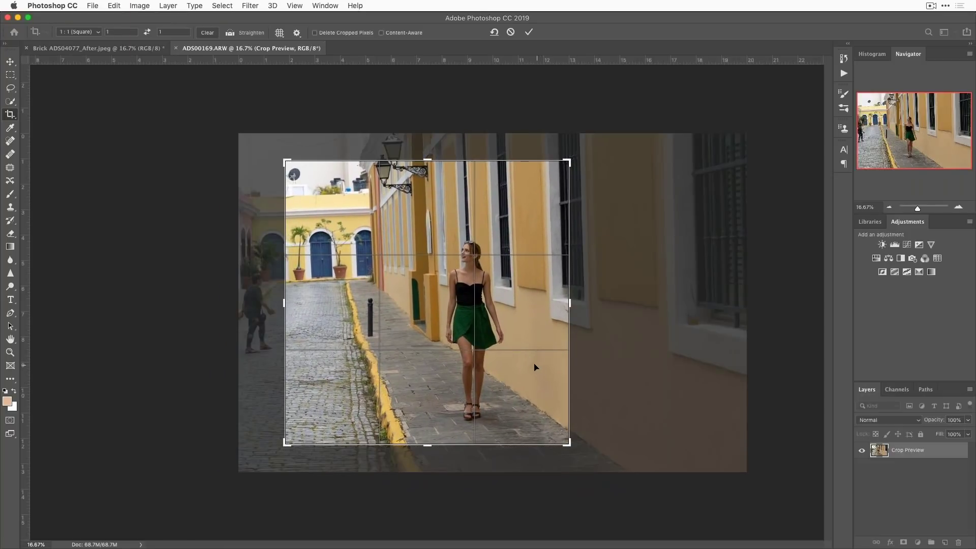
pyautogui.press('Return')
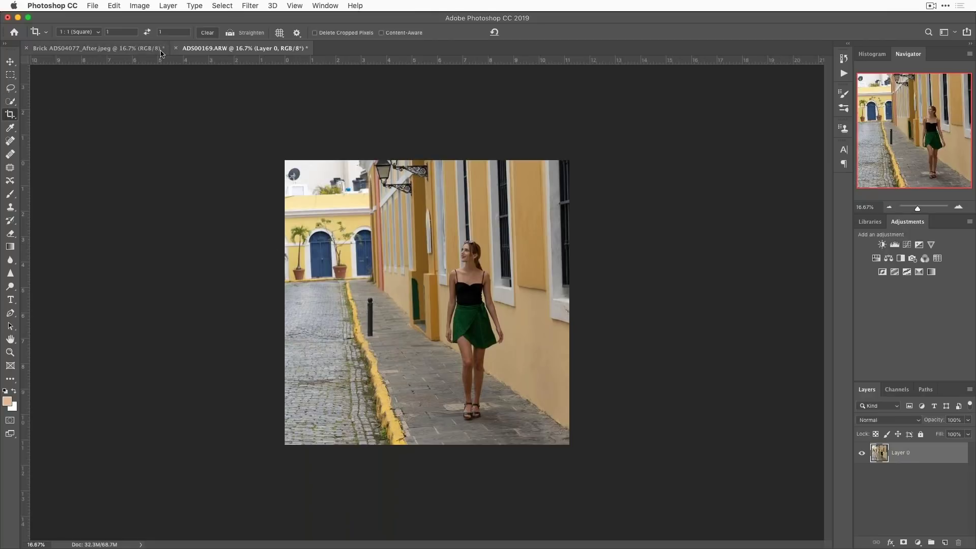
# Step: Straighten the cropped photo along the roofline of the yellow building in the background and commit the crop
pyautogui.click(230, 33)
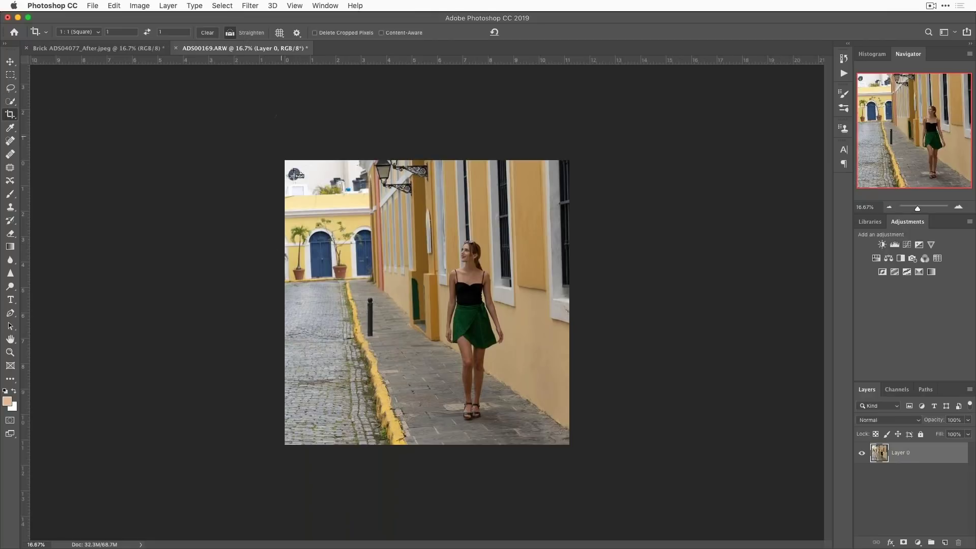
pyautogui.moveTo(292, 196); pyautogui.dragTo(367, 196)
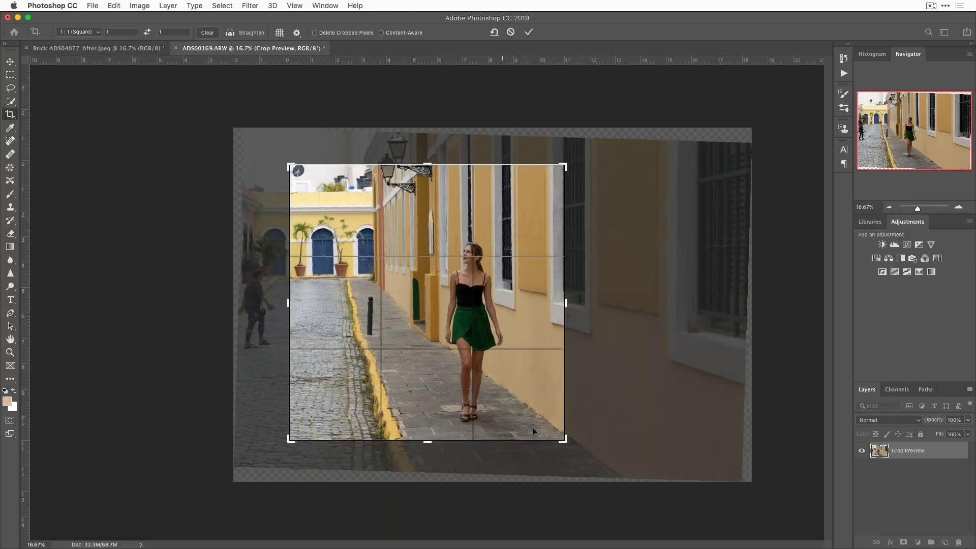
pyautogui.press('Return')
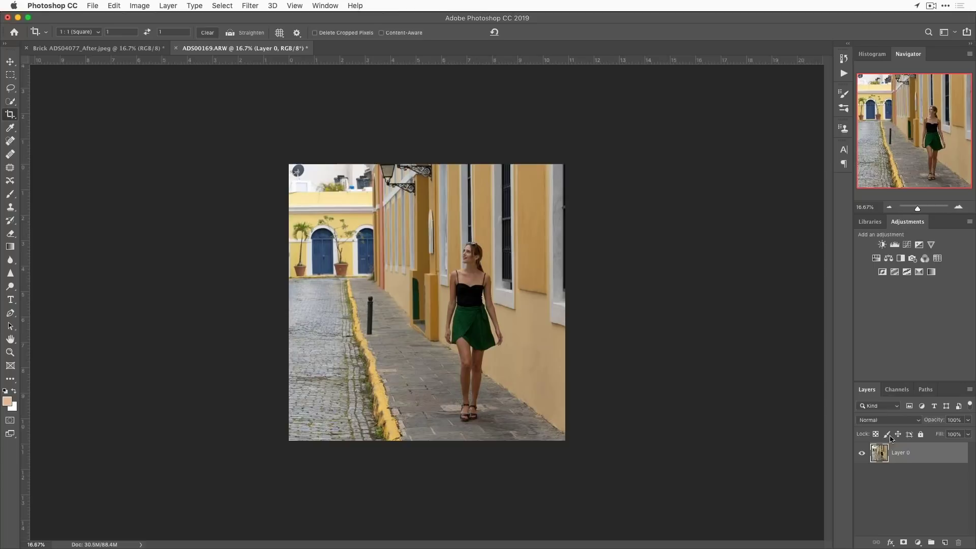
# Step: Launch the Skylum Luminar Flex filter on the cropped layer and move its startup notice clear of the image
pyautogui.click(250, 5)
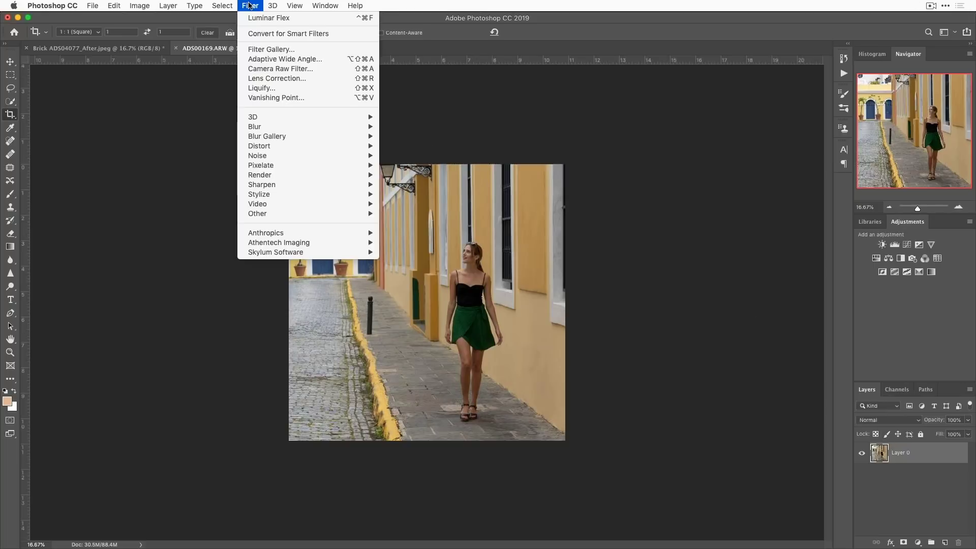
pyautogui.moveTo(302, 252)
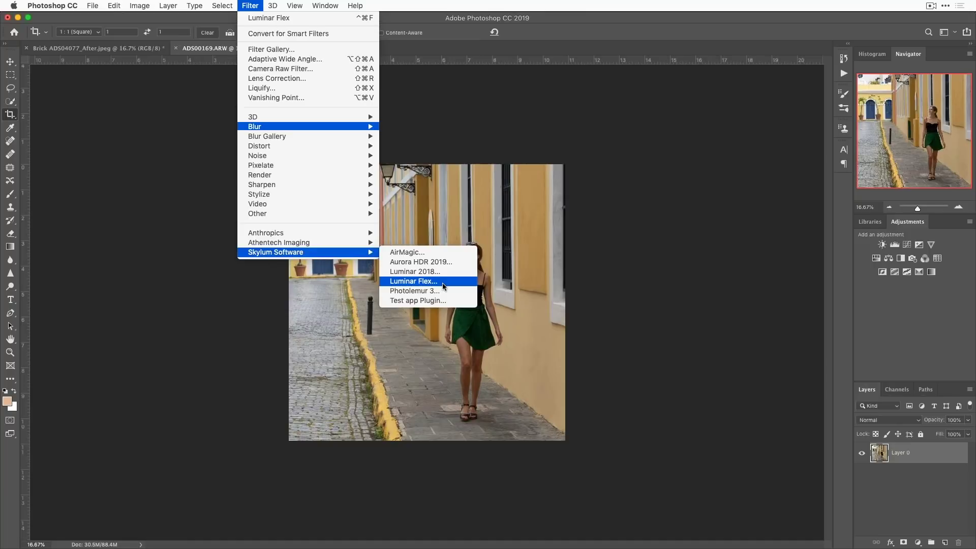
pyautogui.click(443, 286)
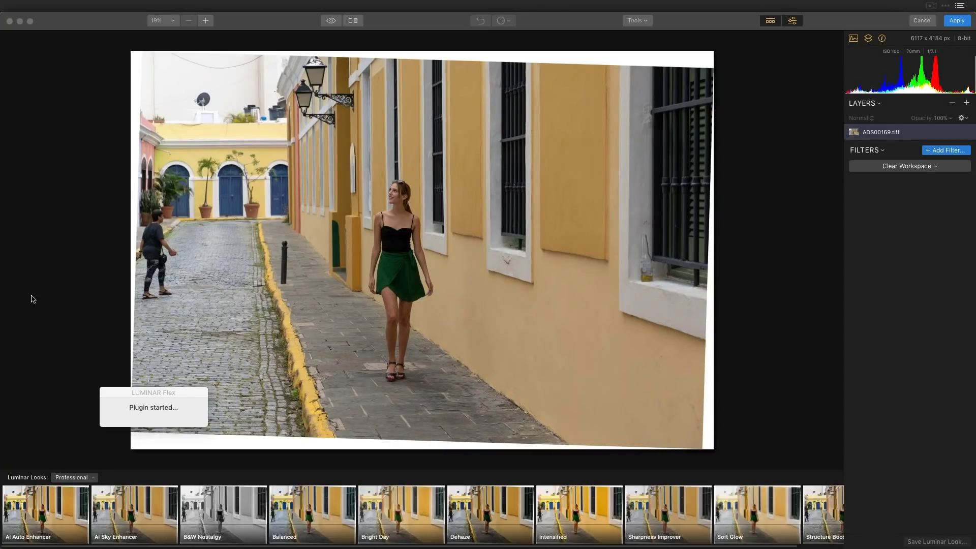
pyautogui.moveTo(198, 393); pyautogui.dragTo(99, 399)
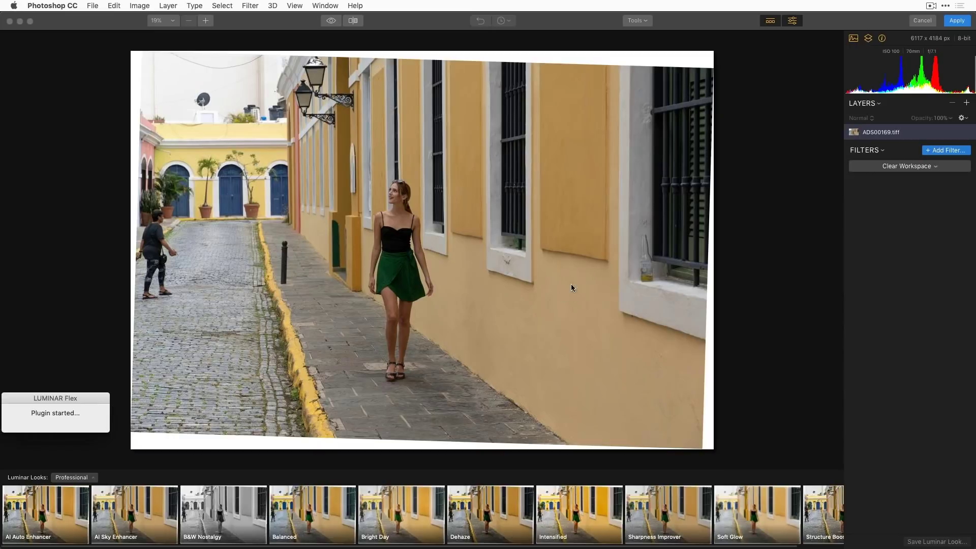
# Step: Load the Image Aware workspace and set the Accent AI Filter's Boost to 75
pyautogui.click(935, 167)
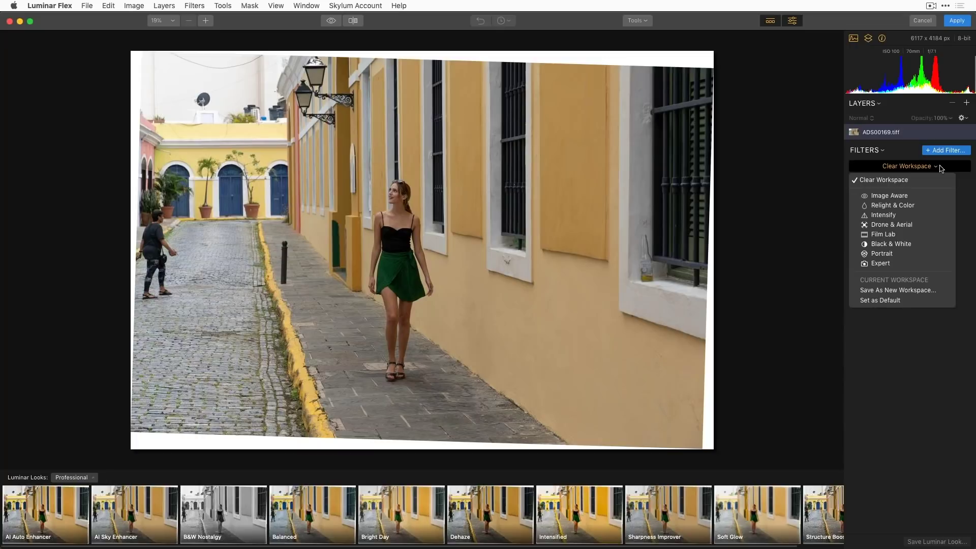
pyautogui.click(919, 200)
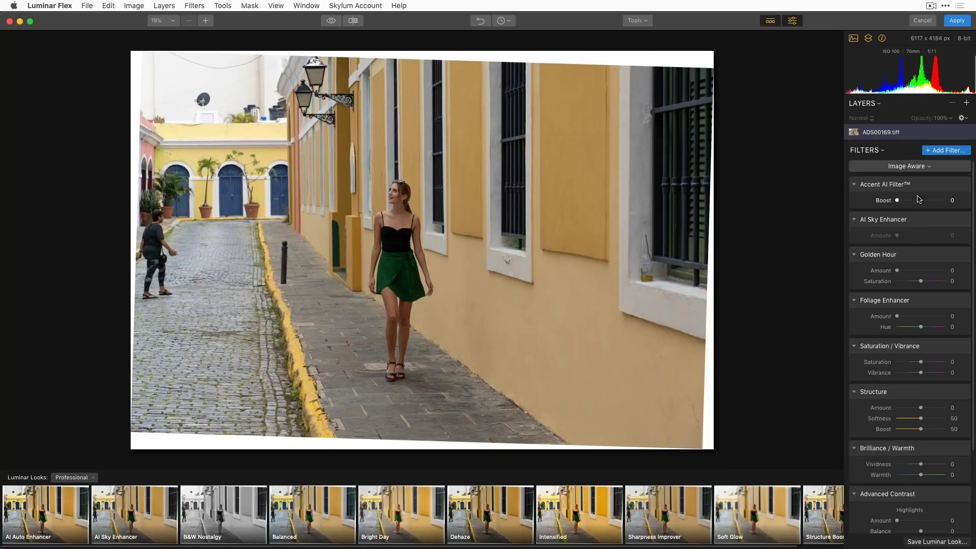
pyautogui.moveTo(898, 200); pyautogui.dragTo(908, 202)
pyautogui.moveTo(919, 201); pyautogui.dragTo(933, 201)
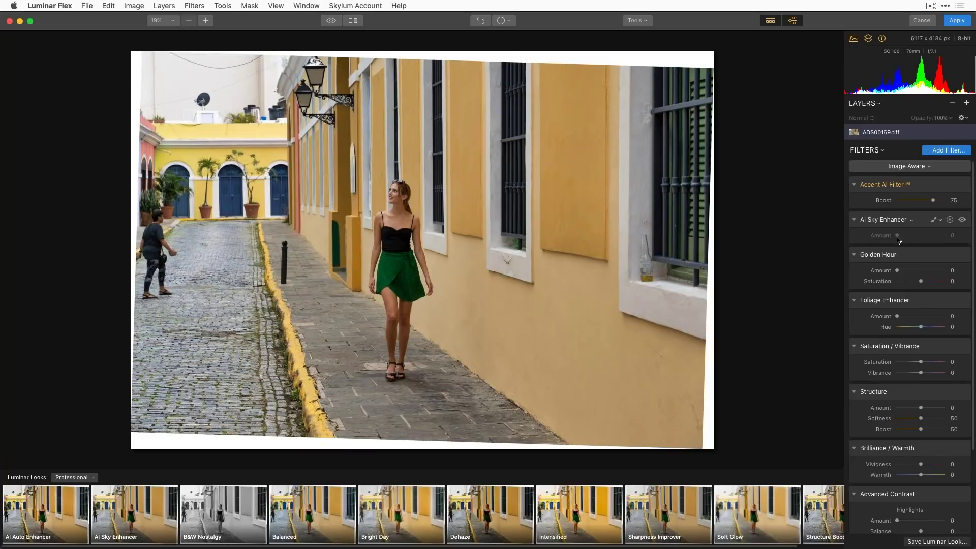
# Step: Set Golden Hour Amount to 7, Vibrance to 44, Structure Amount to 18 and the Advanced Contrast Highlights Amount to 7
pyautogui.moveTo(897, 270); pyautogui.dragTo(899, 271)
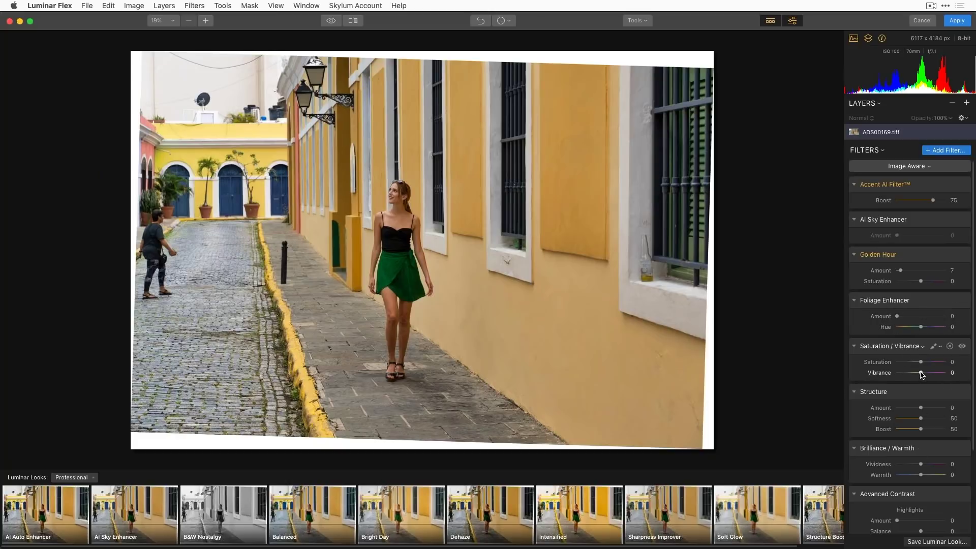
pyautogui.moveTo(921, 374); pyautogui.dragTo(932, 374)
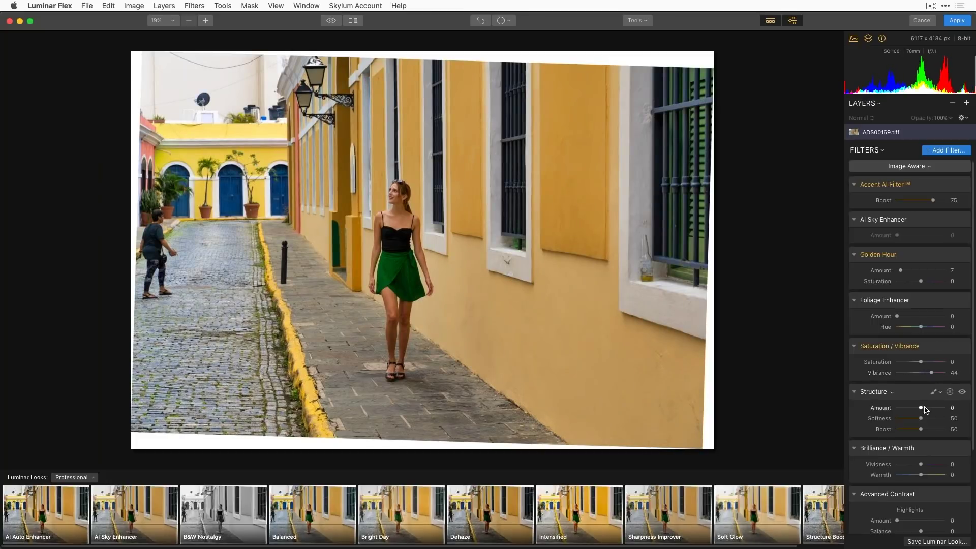
pyautogui.moveTo(922, 408); pyautogui.dragTo(925, 408)
pyautogui.moveTo(898, 521); pyautogui.dragTo(901, 521)
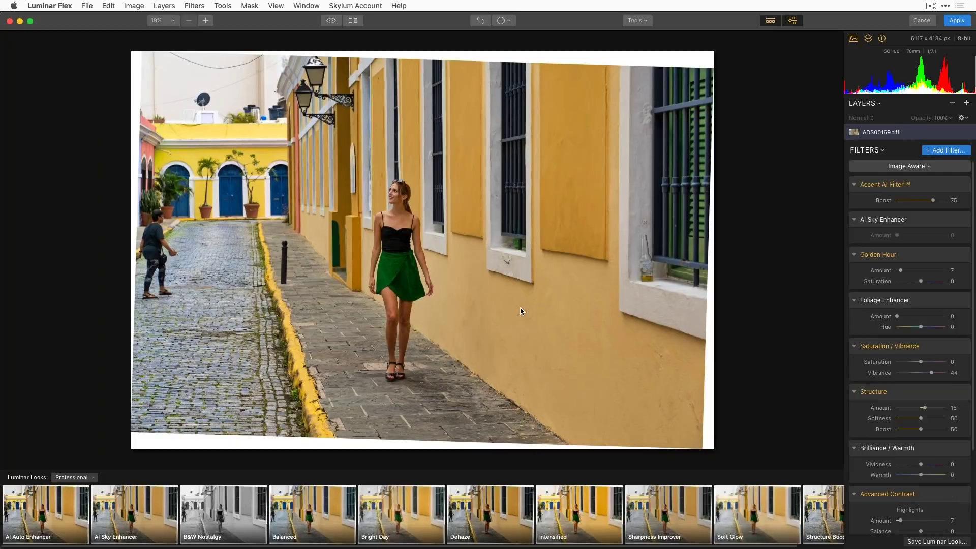
# Step: Add a Tone filter with Smart Tone at 56 and apply the Luminar Flex edits to the photo
pyautogui.click(956, 151)
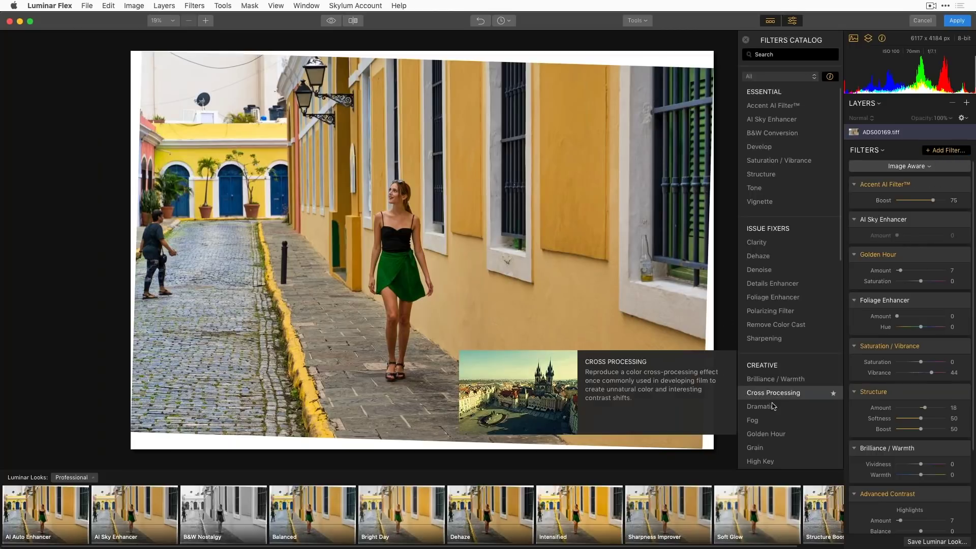
pyautogui.scroll(-10, 776, 404)
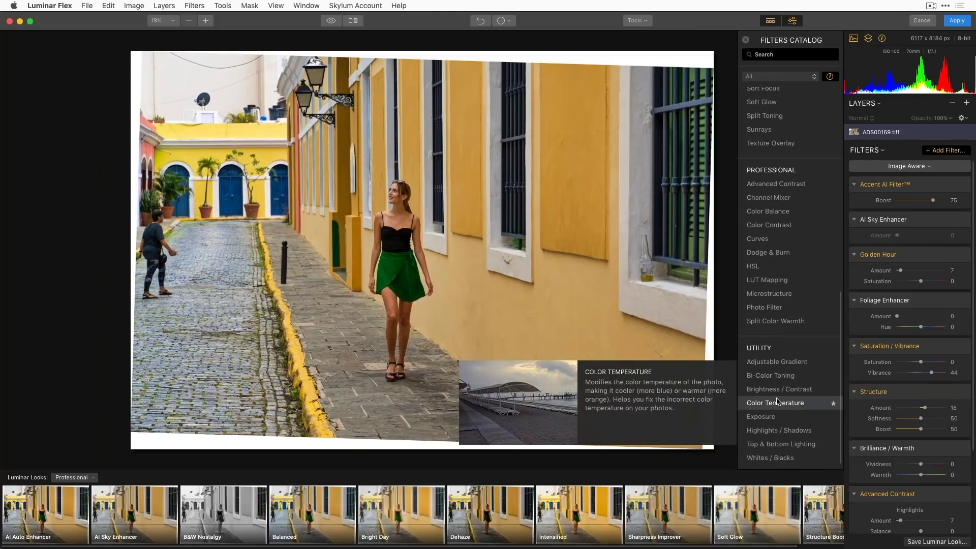
pyautogui.scroll(10, 777, 402)
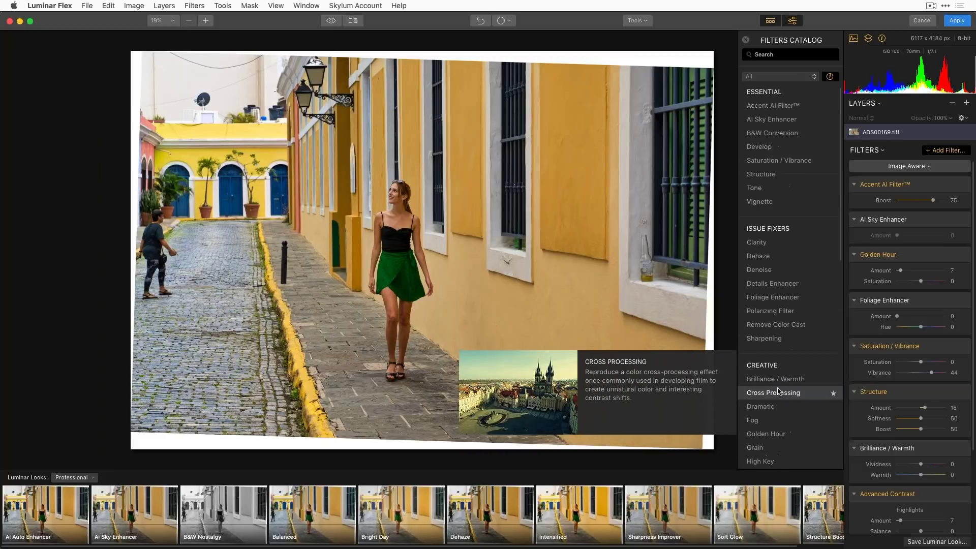
pyautogui.click(775, 189)
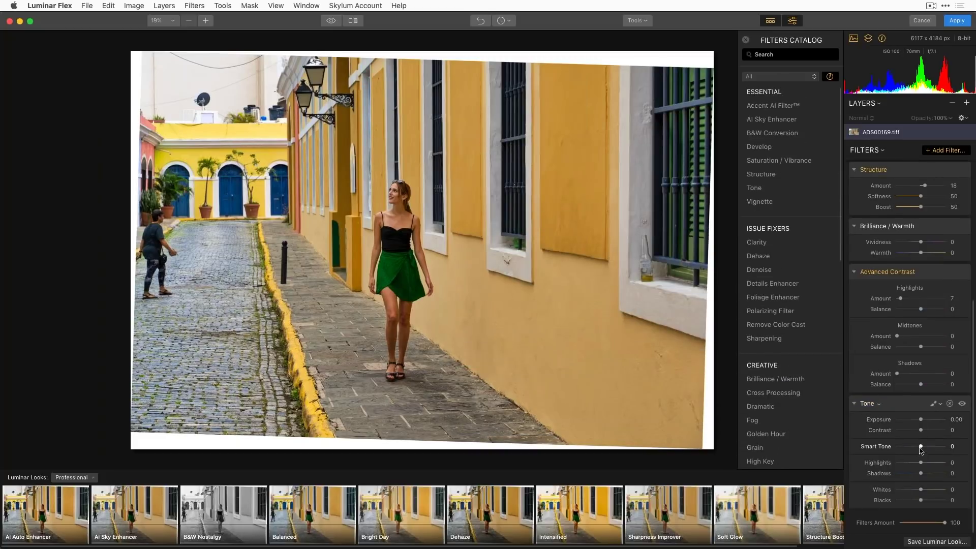
pyautogui.moveTo(921, 447); pyautogui.dragTo(925, 448)
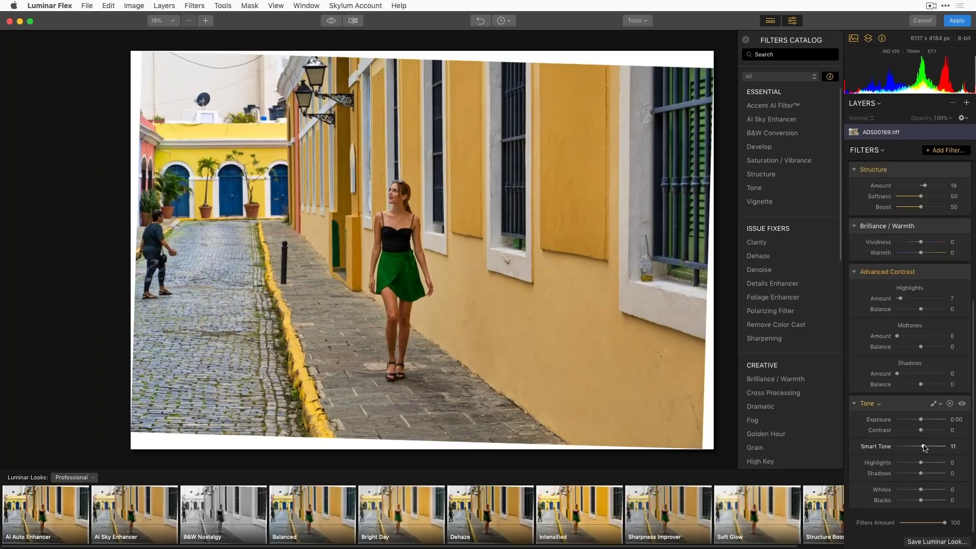
pyautogui.moveTo(925, 447); pyautogui.dragTo(934, 449)
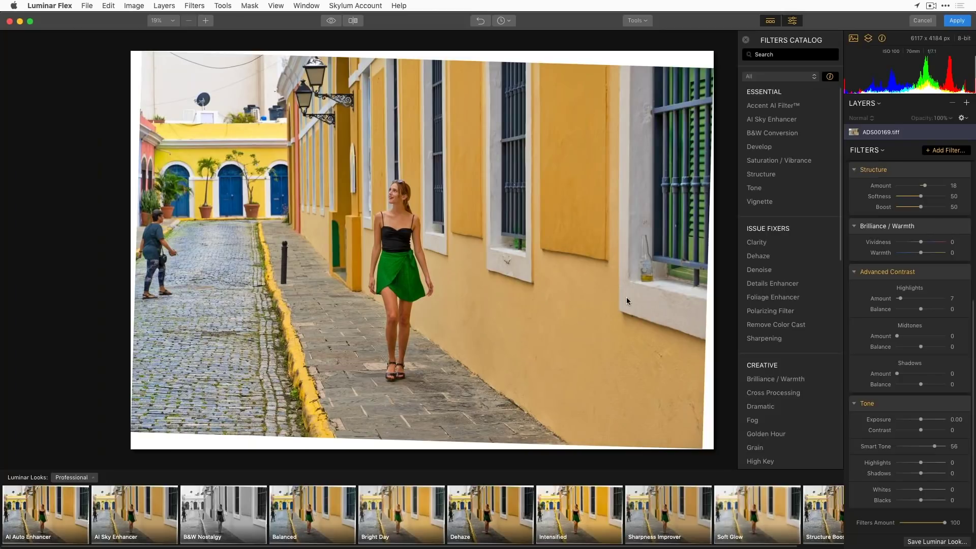
pyautogui.click(958, 21)
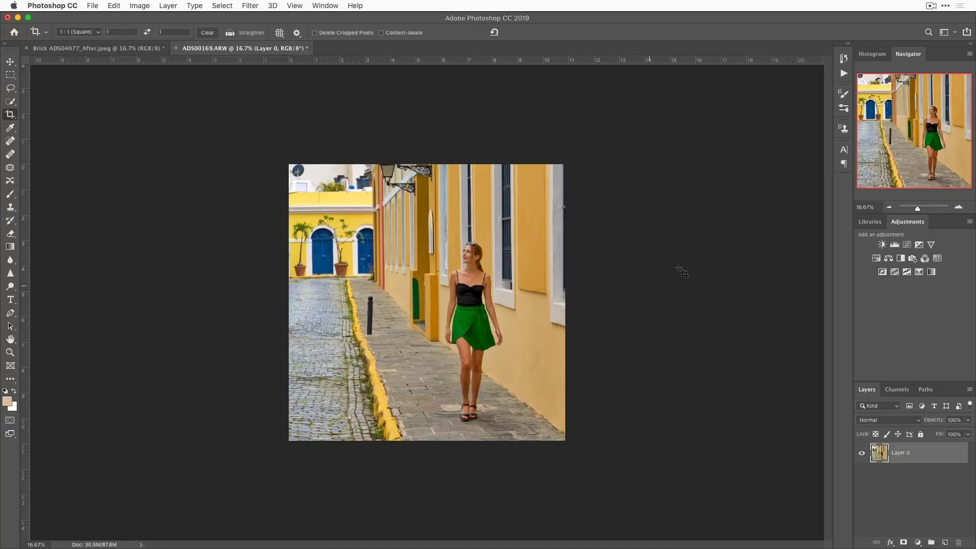
# Step: Compare the history states, from the original photo through both crops to the Luminar Flex result
pyautogui.click(845, 59)
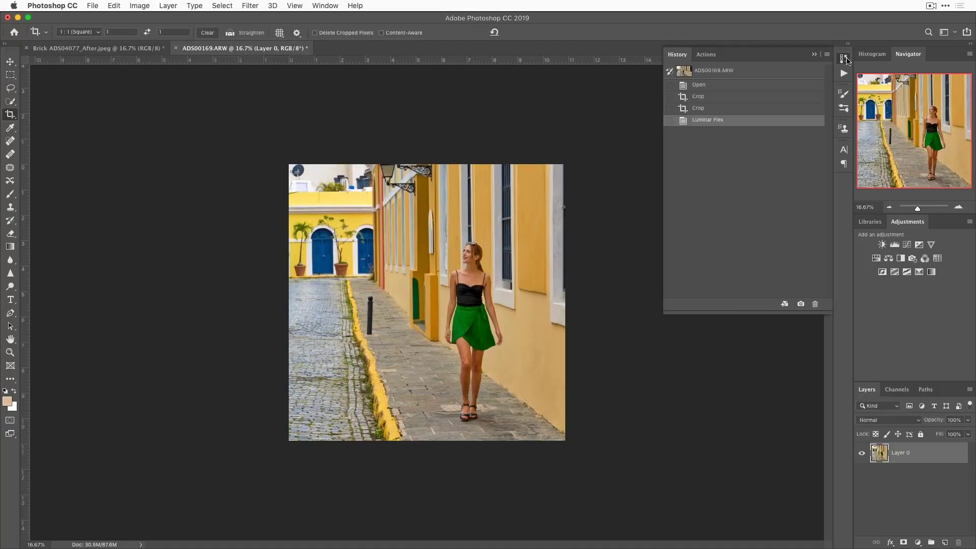
pyautogui.click(769, 76)
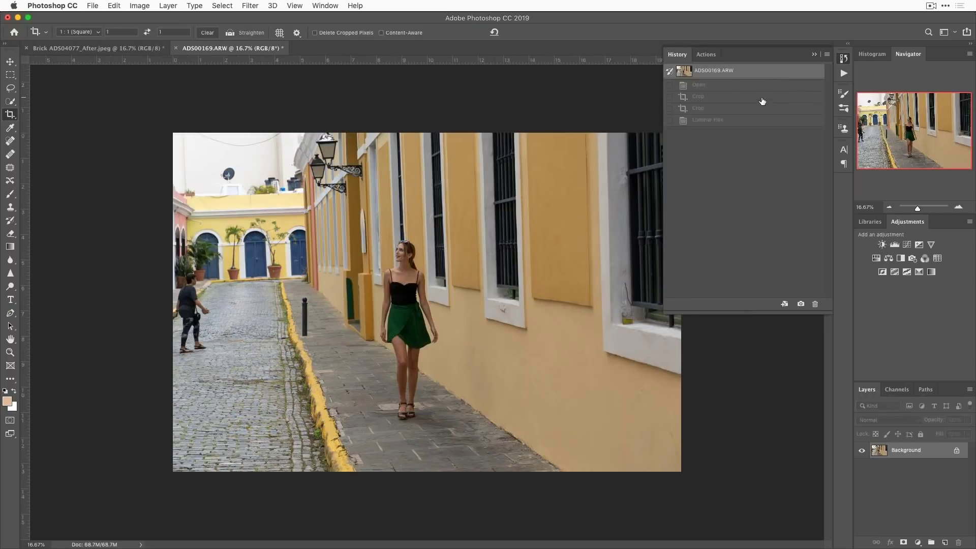
pyautogui.click(761, 101)
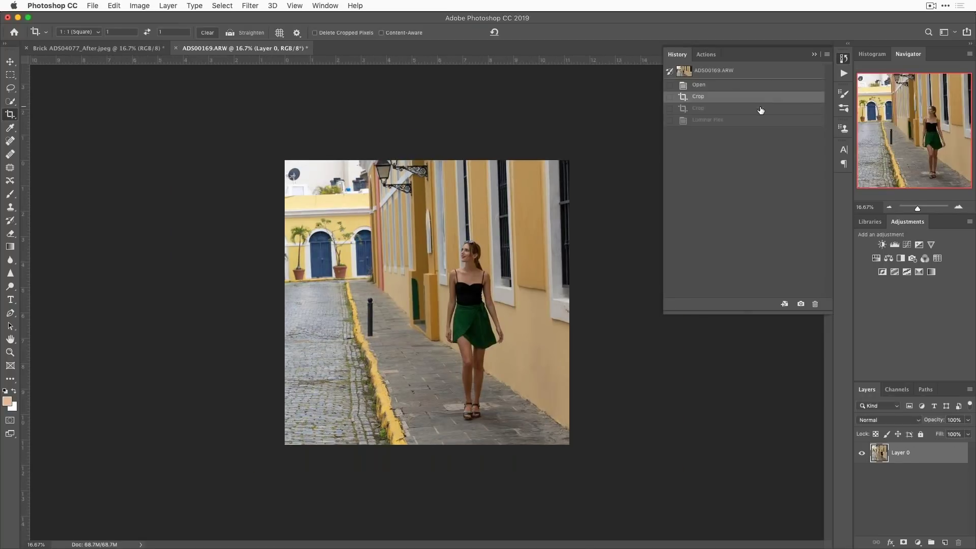
pyautogui.click(761, 108)
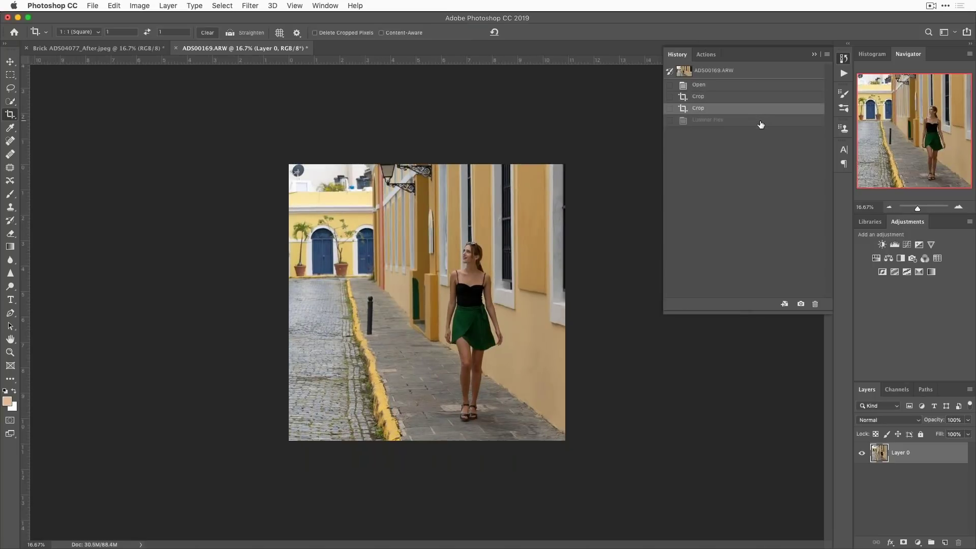
pyautogui.click(761, 120)
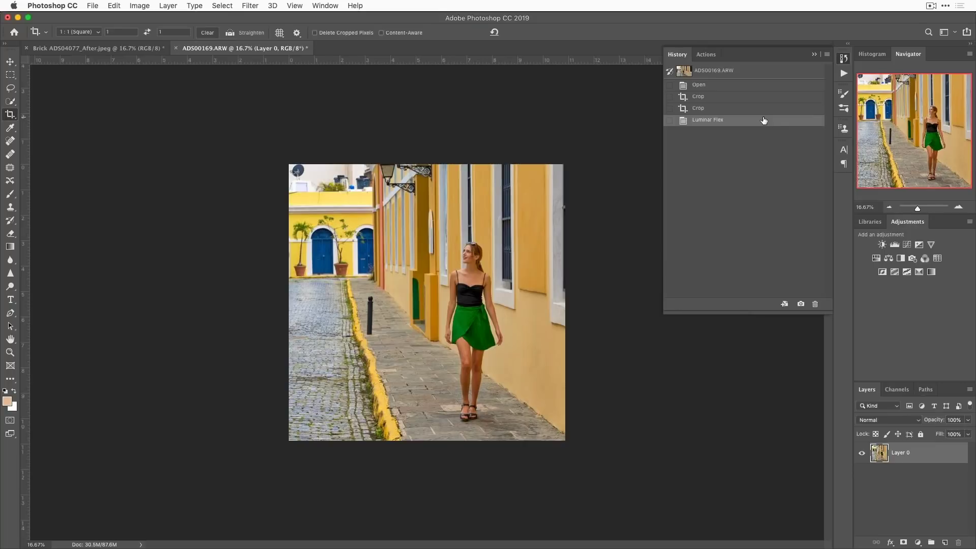
pyautogui.click(726, 484)
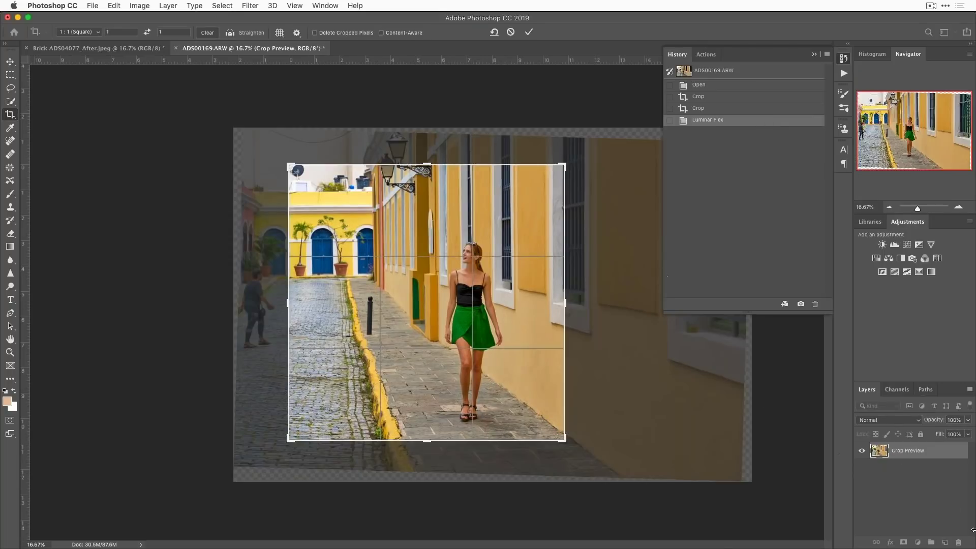
pyautogui.press('Return')
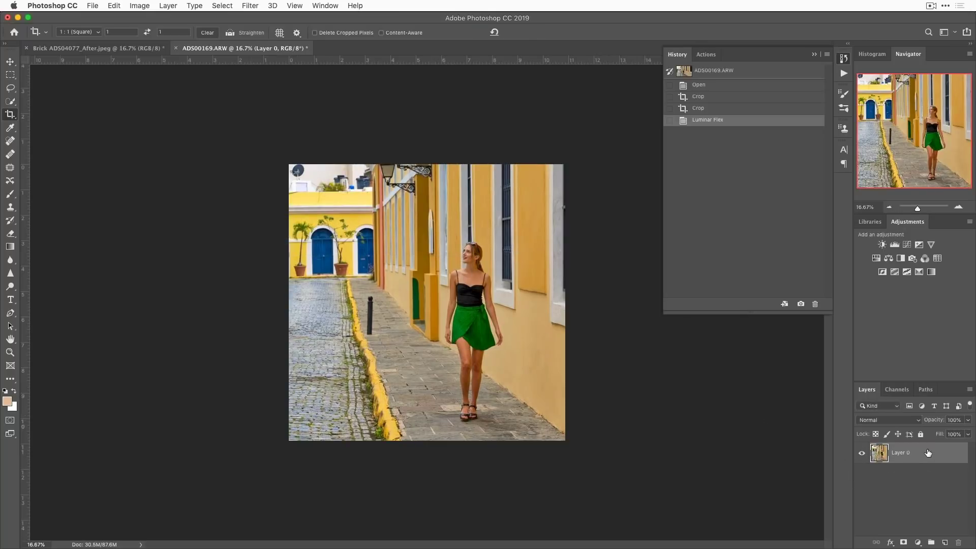
# Step: Revert the photo to its original opening snapshot and convert the Background layer to a smart object
pyautogui.click(724, 72)
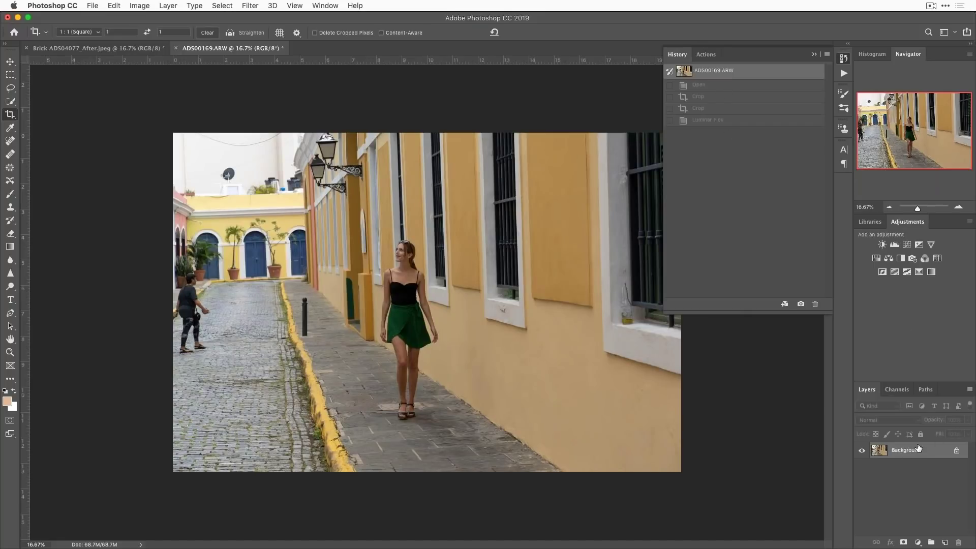
pyautogui.rightClick(939, 450)
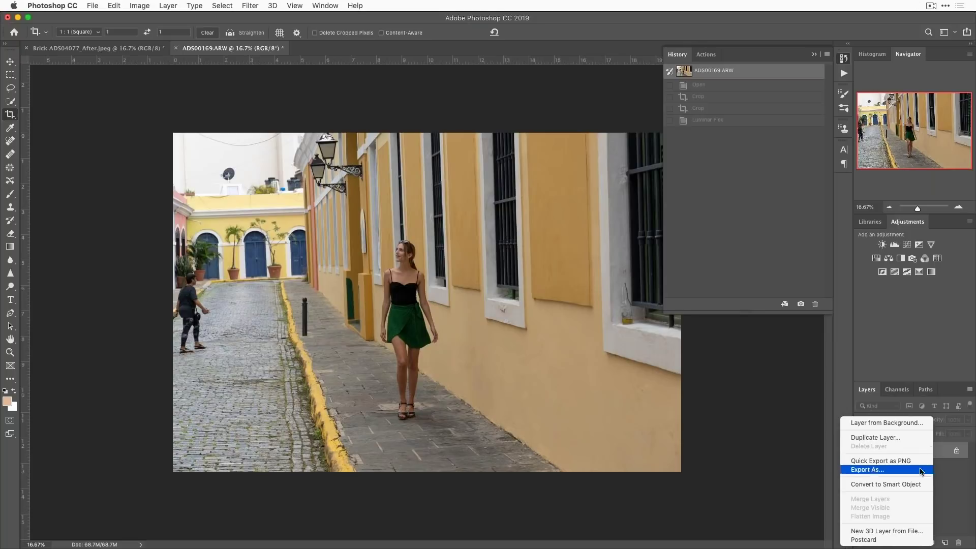
pyautogui.click(912, 485)
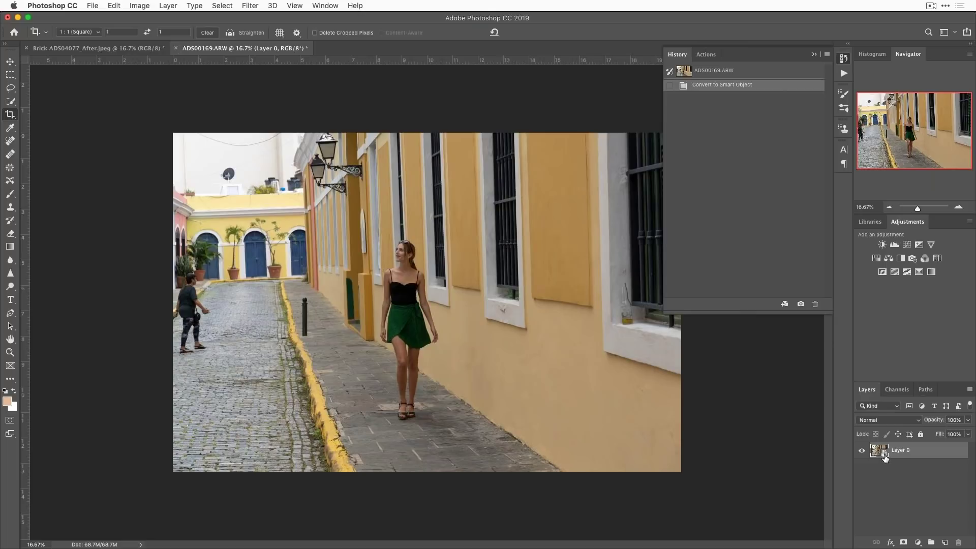
pyautogui.moveTo(884, 457); pyautogui.dragTo(889, 460)
# Step: Launch the Skylum Luminar Flex filter on the smart object and load the Image Aware workspace
pyautogui.click(14, 60)
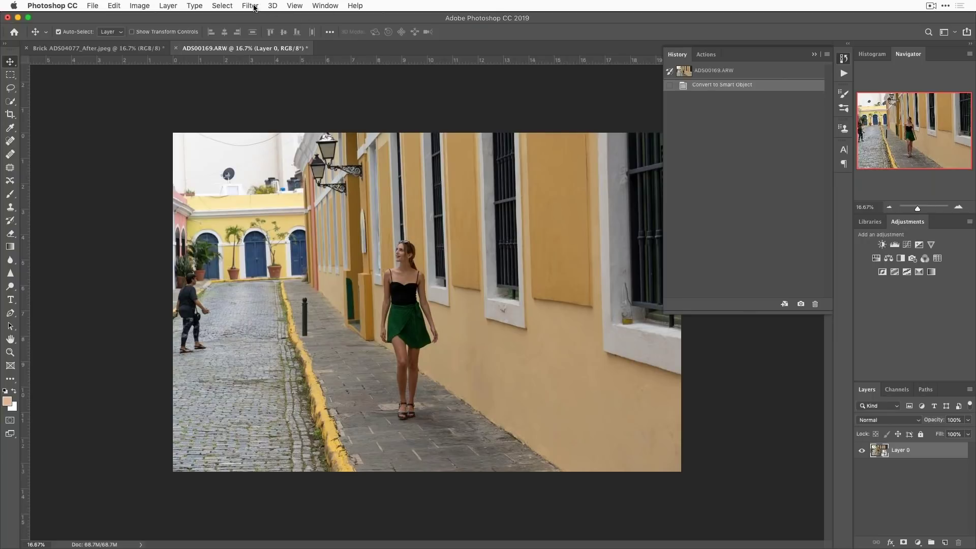
pyautogui.click(254, 6)
pyautogui.moveTo(379, 255)
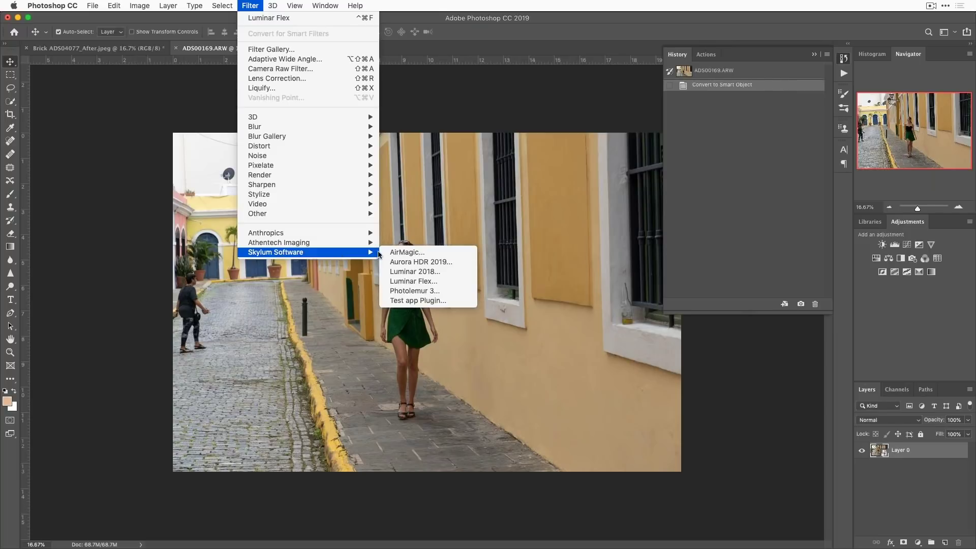
pyautogui.click(421, 281)
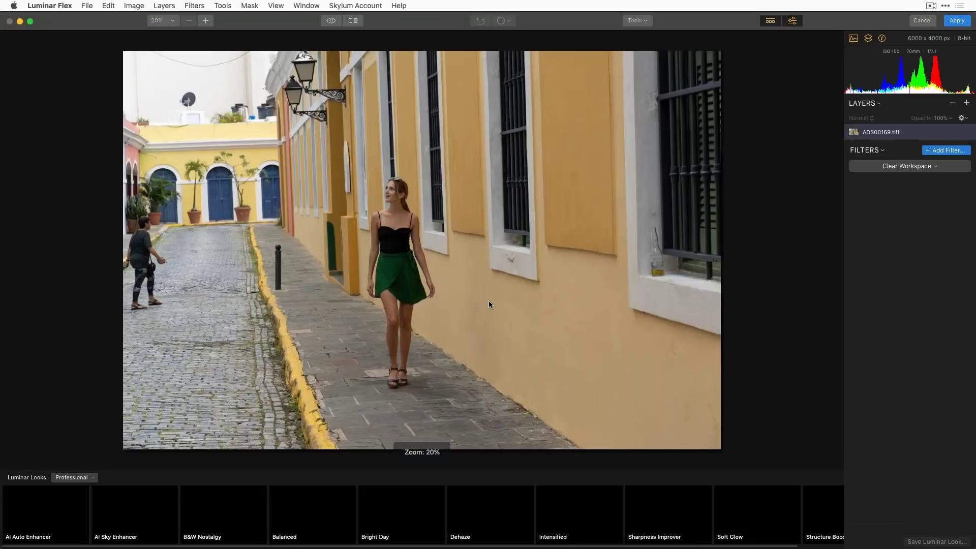
pyautogui.click(932, 167)
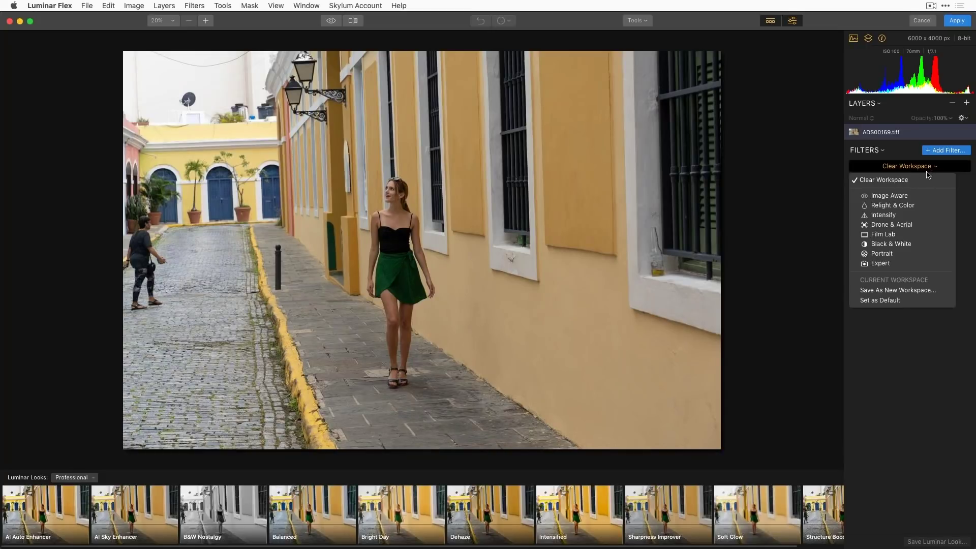
pyautogui.click(913, 196)
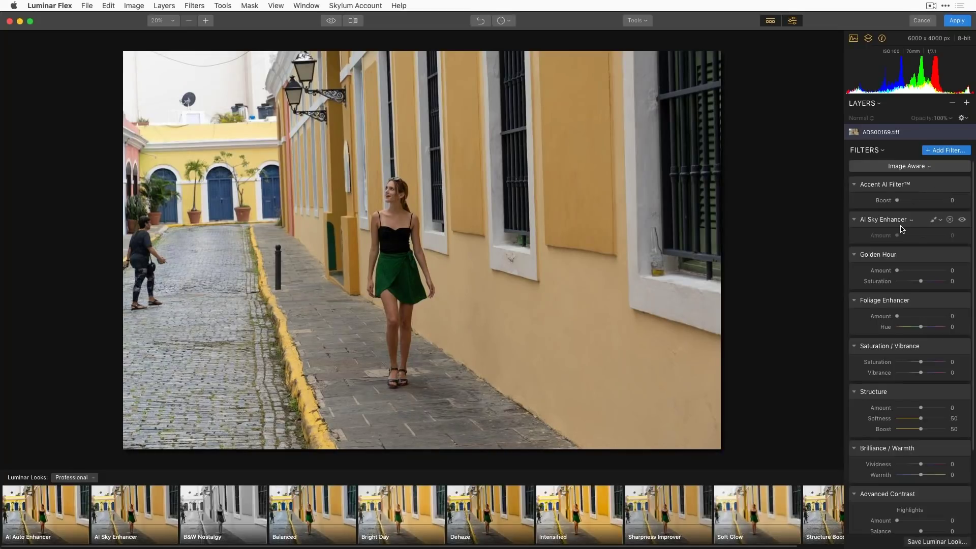
# Step: Set Accent AI Boost to 56, Golden Hour Amount to 17, Vibrance to 32, Structure Amount to 20, Vividness to 8 and Saturation to -17
pyautogui.moveTo(897, 200); pyautogui.dragTo(924, 201)
pyautogui.click(904, 271)
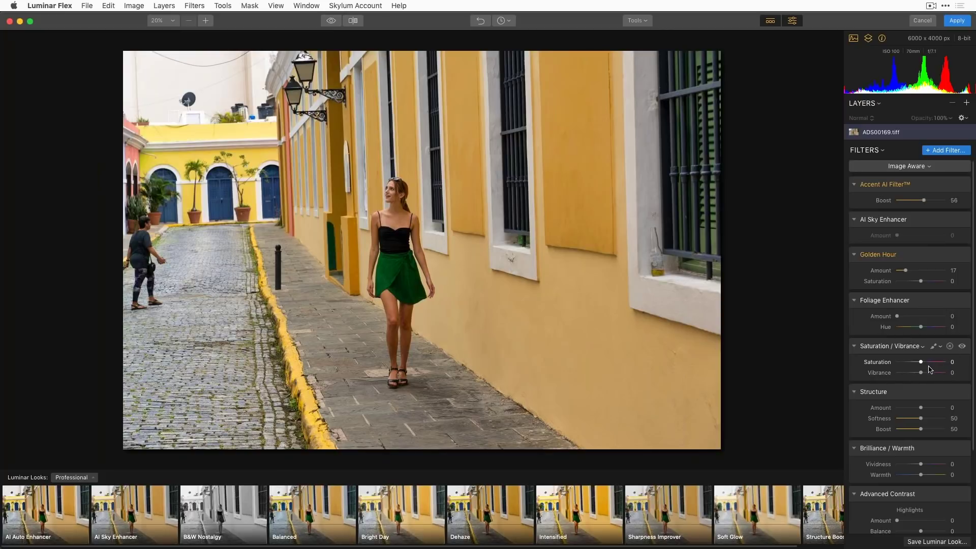
pyautogui.moveTo(921, 373); pyautogui.dragTo(928, 373)
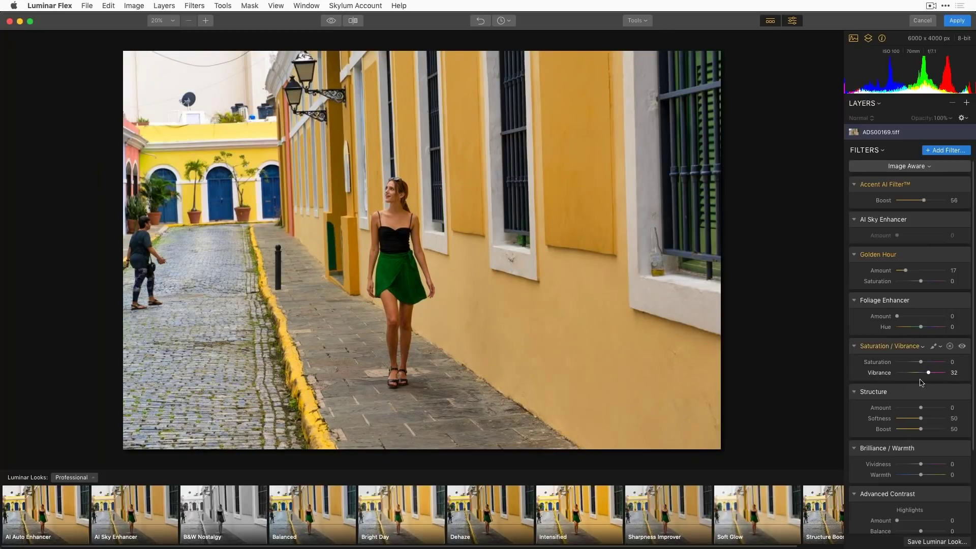
pyautogui.moveTo(920, 408); pyautogui.dragTo(923, 408)
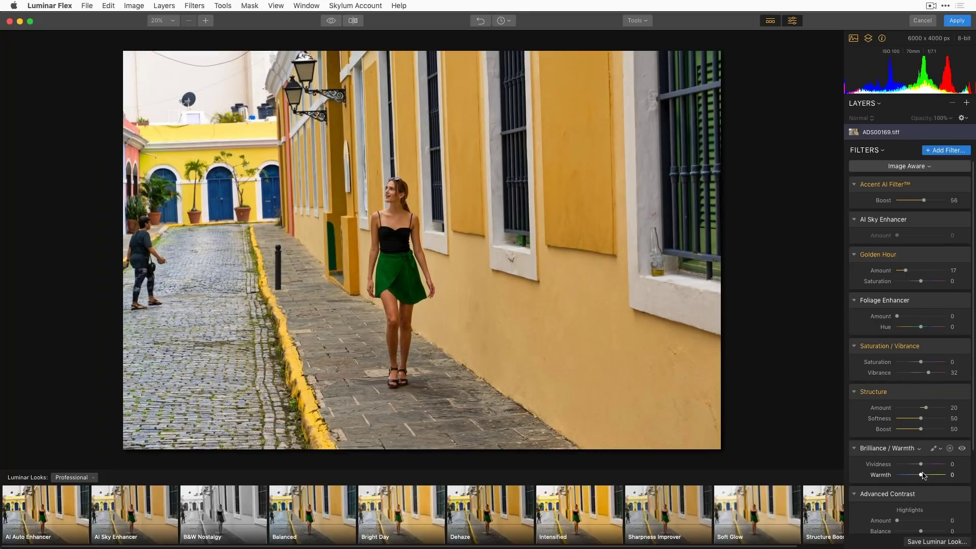
pyautogui.moveTo(922, 465); pyautogui.dragTo(923, 465)
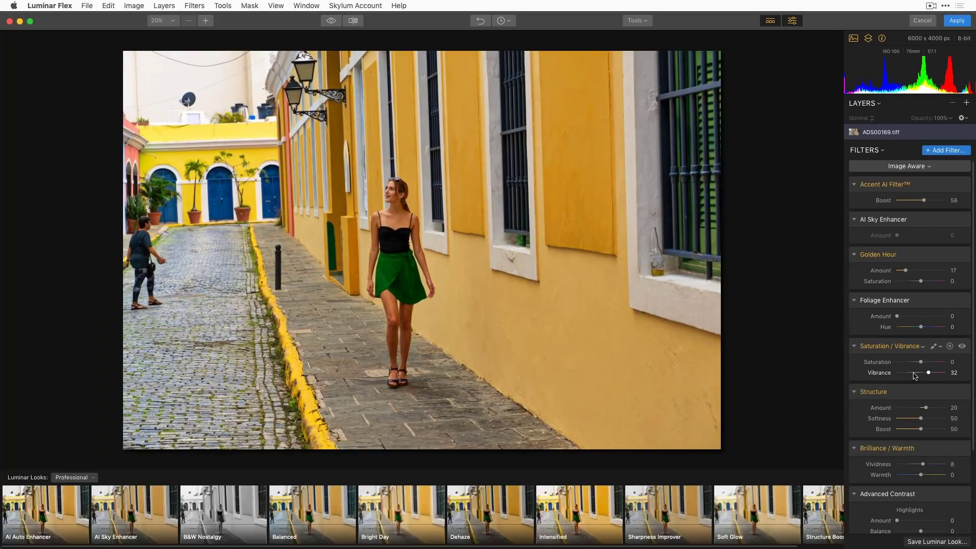
pyautogui.moveTo(921, 363); pyautogui.dragTo(917, 362)
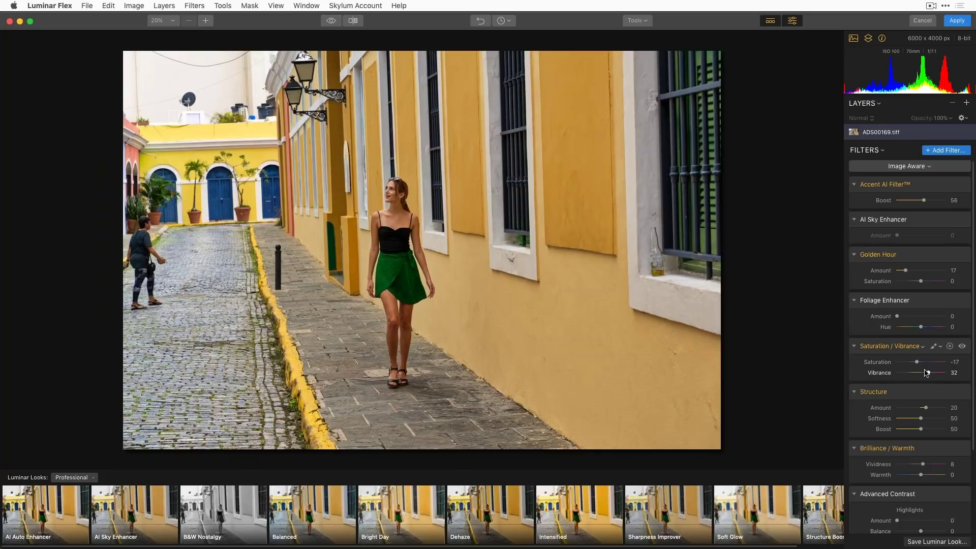
# Step: Add a Tone filter with Smart Tone at 46 and apply the Luminar Flex edits to the smart object
pyautogui.click(945, 151)
pyautogui.click(784, 194)
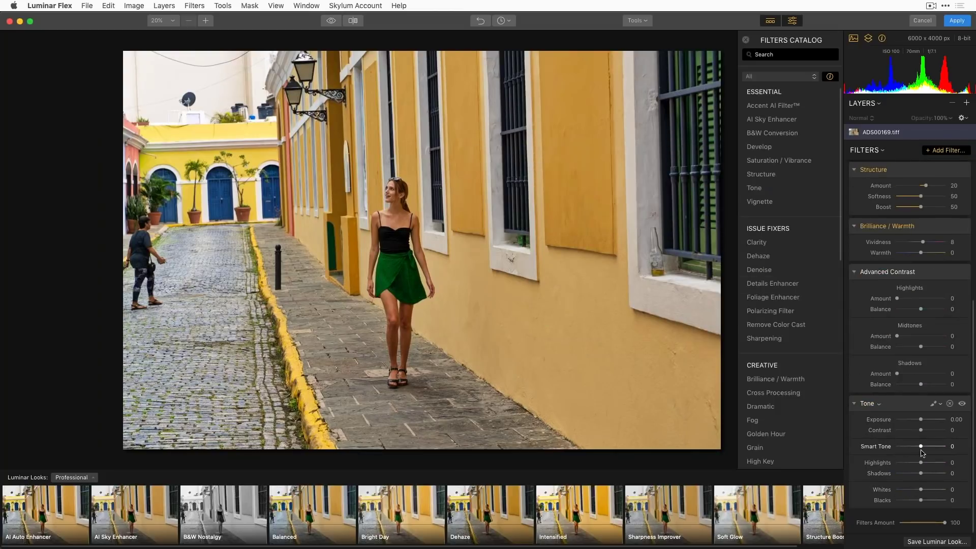
pyautogui.moveTo(924, 449); pyautogui.dragTo(937, 447)
pyautogui.click(953, 20)
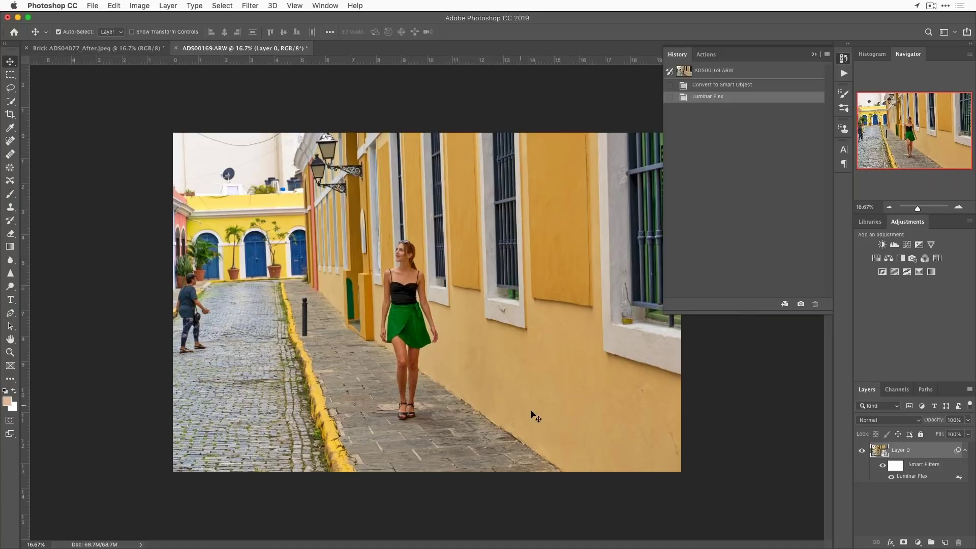
# Step: Reopen the Luminar Flex smart filter and add an HSL filter with slightly reduced Orange saturation and Orange hue at 6
pyautogui.doubleClick(910, 476)
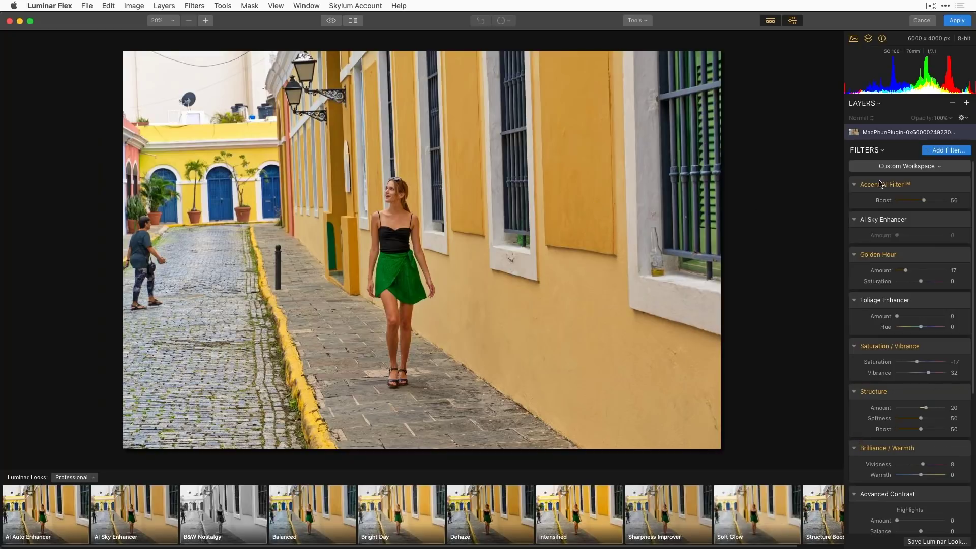
pyautogui.click(952, 150)
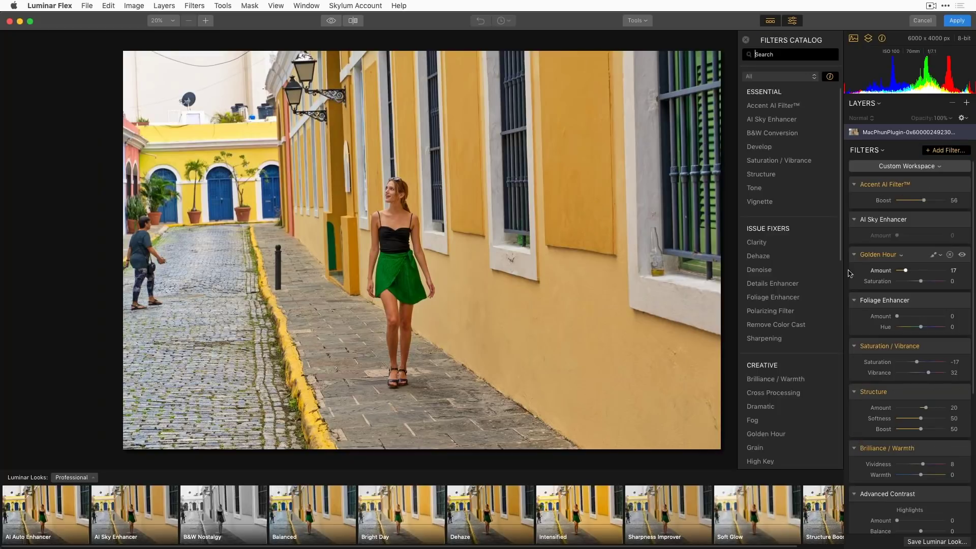
pyautogui.scroll(-8, 794, 391)
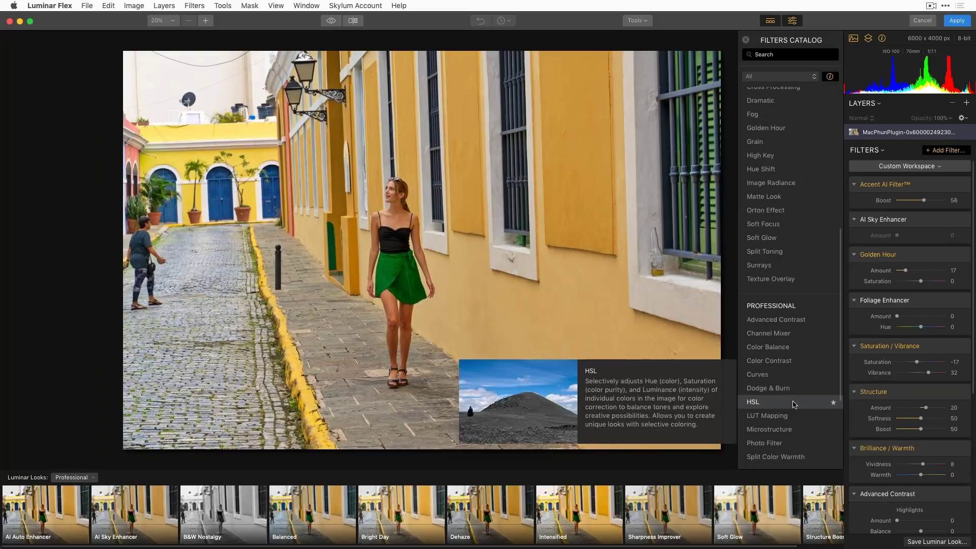
pyautogui.click(796, 405)
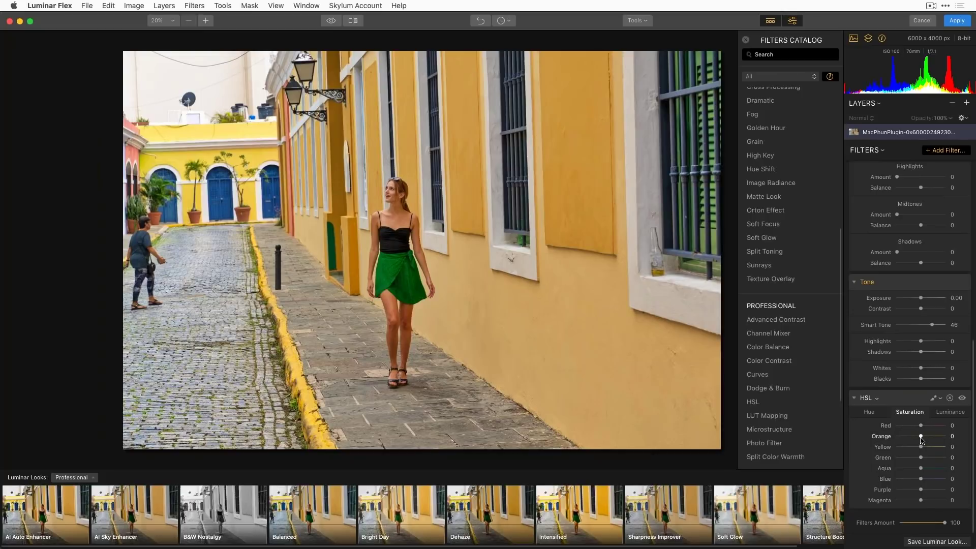
pyautogui.moveTo(922, 437); pyautogui.dragTo(919, 437)
pyautogui.click(869, 413)
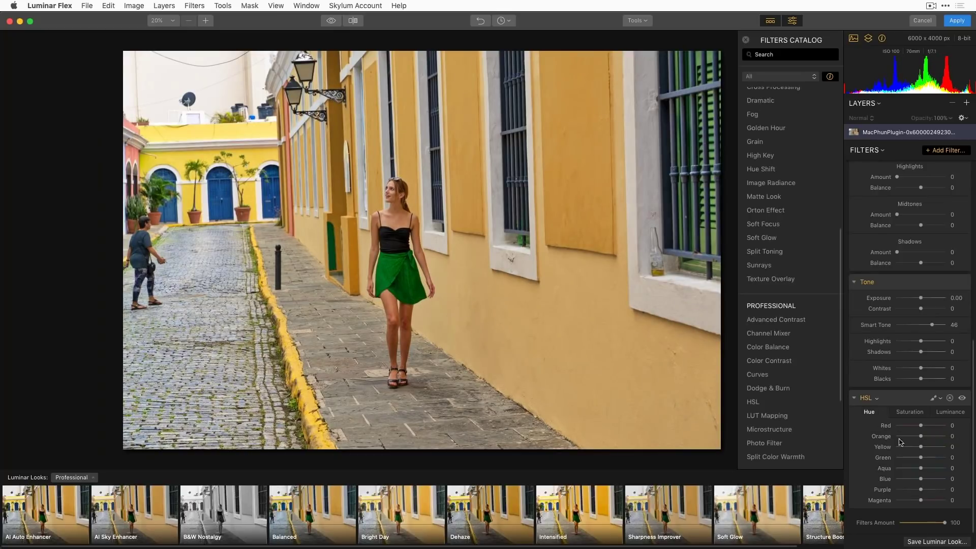
pyautogui.moveTo(921, 437)
pyautogui.mouseDown()
pyautogui.moveTo(911, 440)
pyautogui.moveTo(927, 440)
pyautogui.mouseUp()
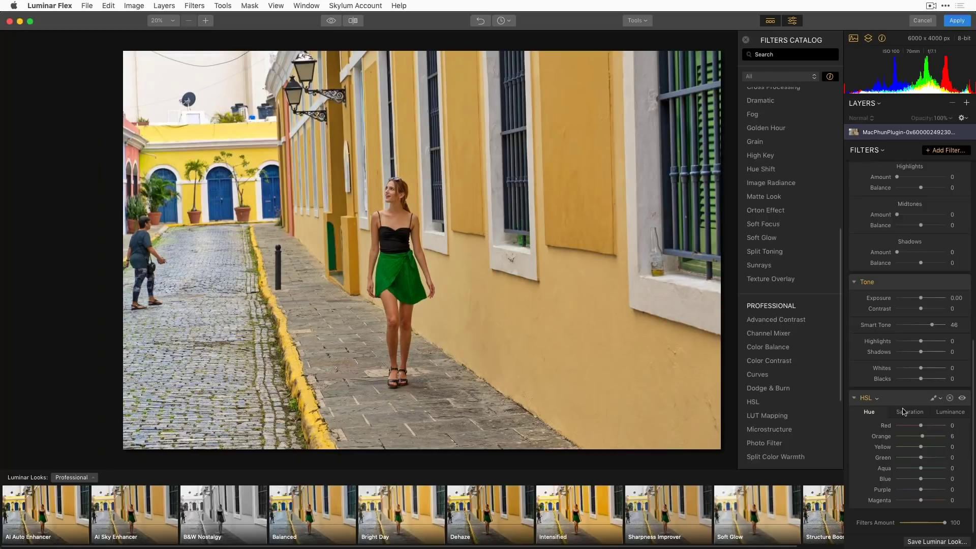
# Step: Add a new adjustment layer above the photo and load the Creative collection of Luminar Looks
pyautogui.click(968, 104)
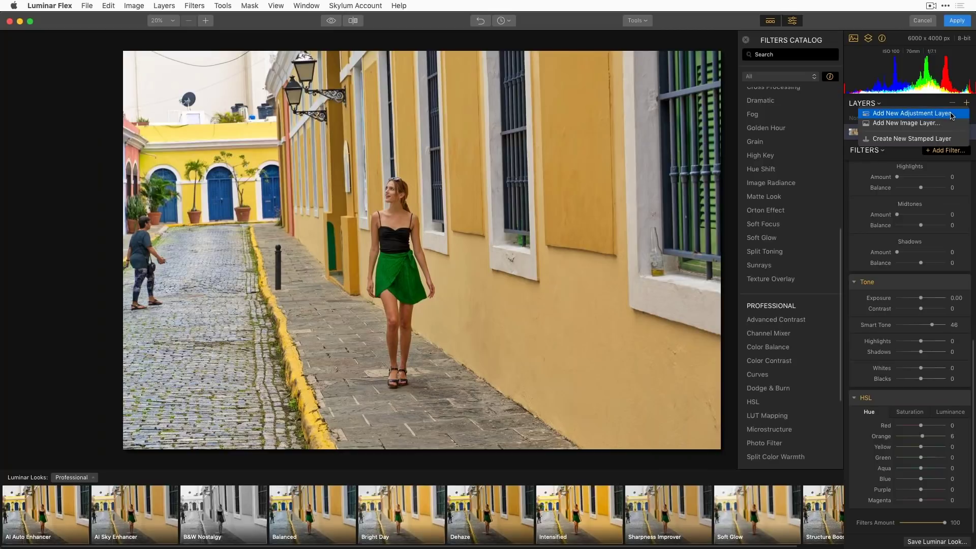
pyautogui.click(951, 113)
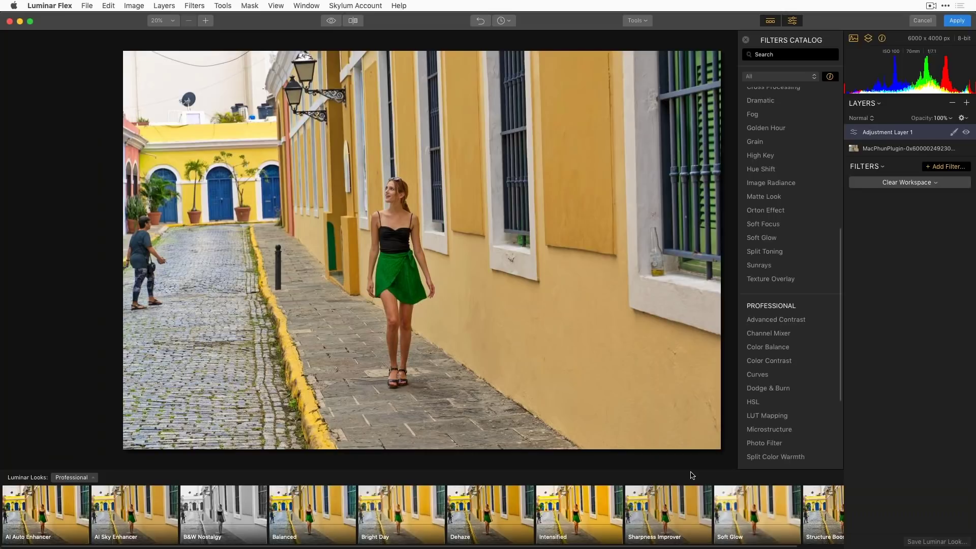
pyautogui.click(93, 478)
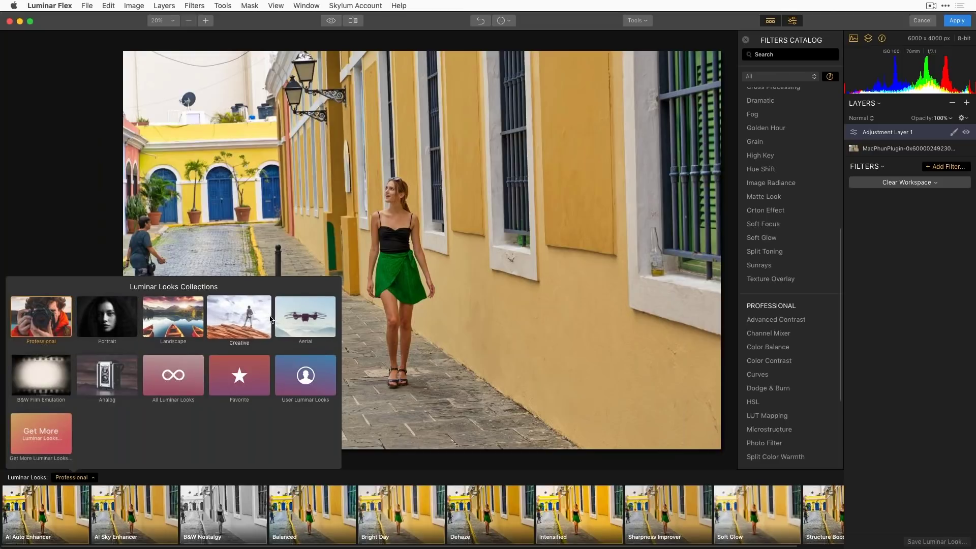
pyautogui.click(241, 324)
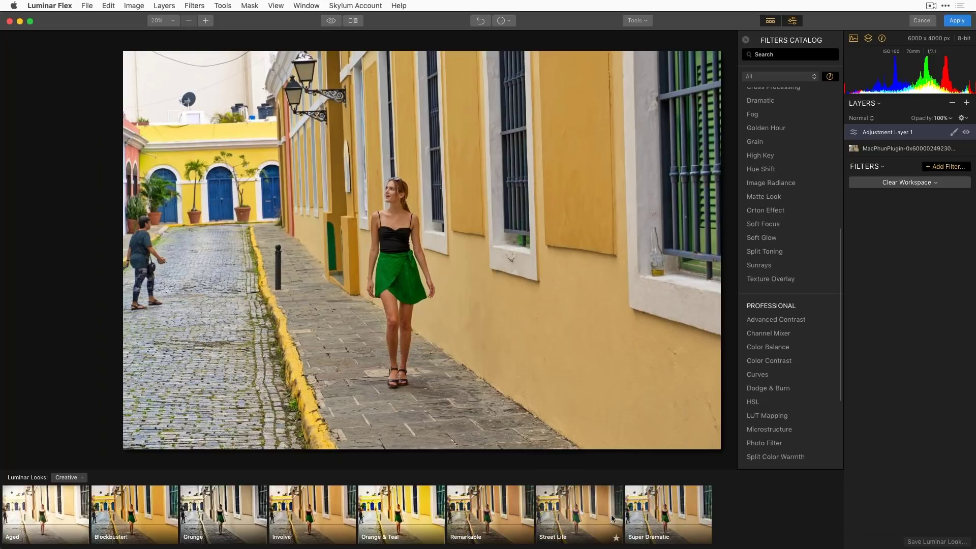
# Step: Try the Street Life and Super Dramatic looks on the adjustment layer, and apply Orange & Teal
pyautogui.click(579, 509)
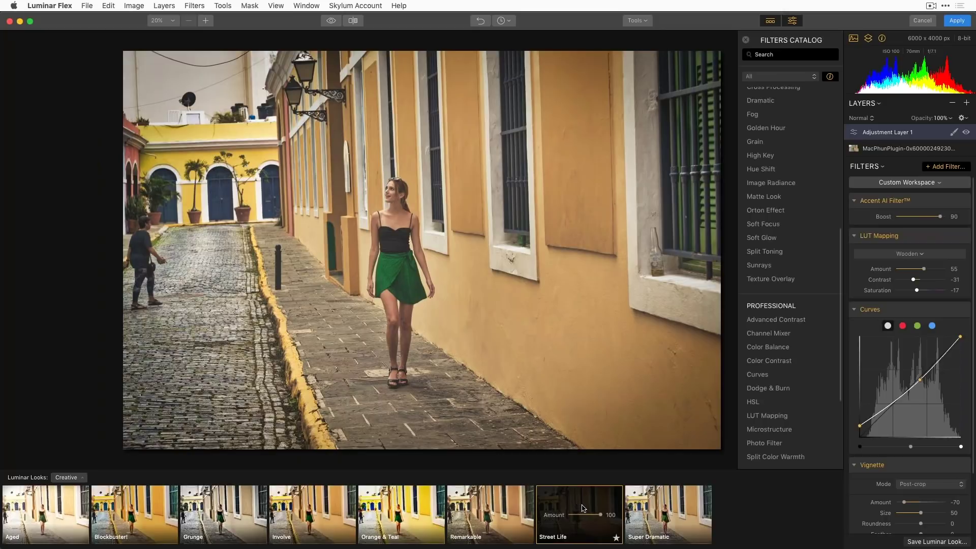
pyautogui.click(669, 526)
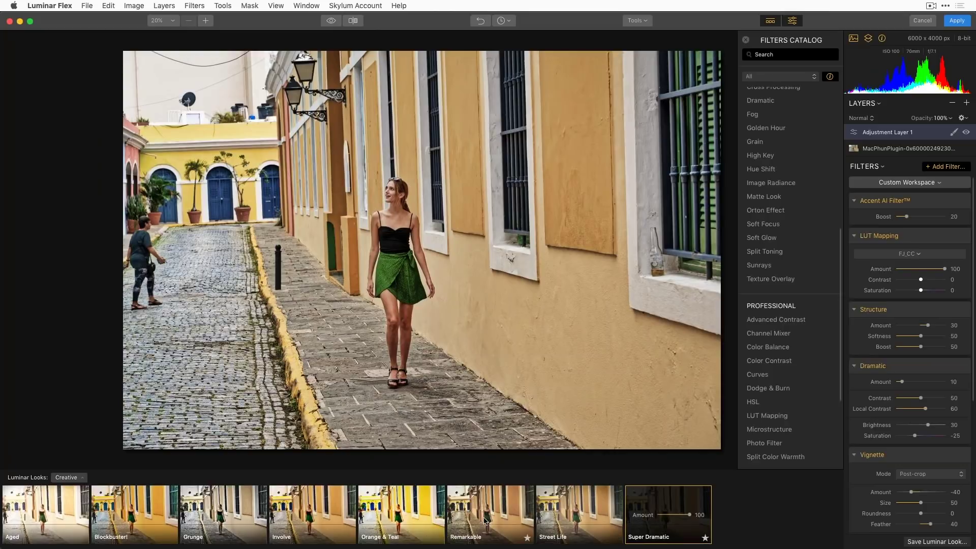
pyautogui.click(416, 527)
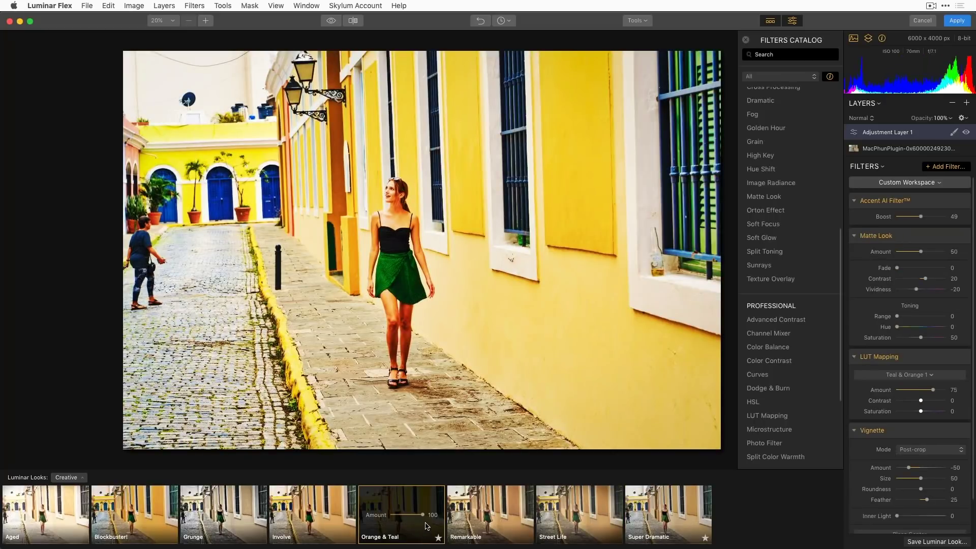
# Step: Apply the Super Dramatic look to the adjustment layer, turn off its LUT Mapping filter, and apply the Luminar Flex edits
pyautogui.moveTo(422, 514)
pyautogui.mouseDown()
pyautogui.moveTo(404, 515)
pyautogui.moveTo(427, 515)
pyautogui.mouseUp()
pyautogui.click(646, 521)
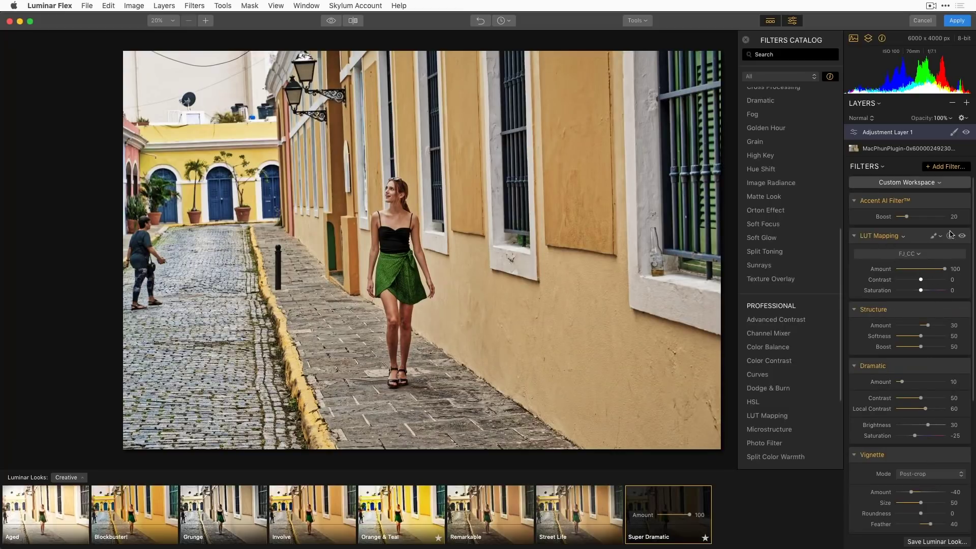
pyautogui.click(962, 237)
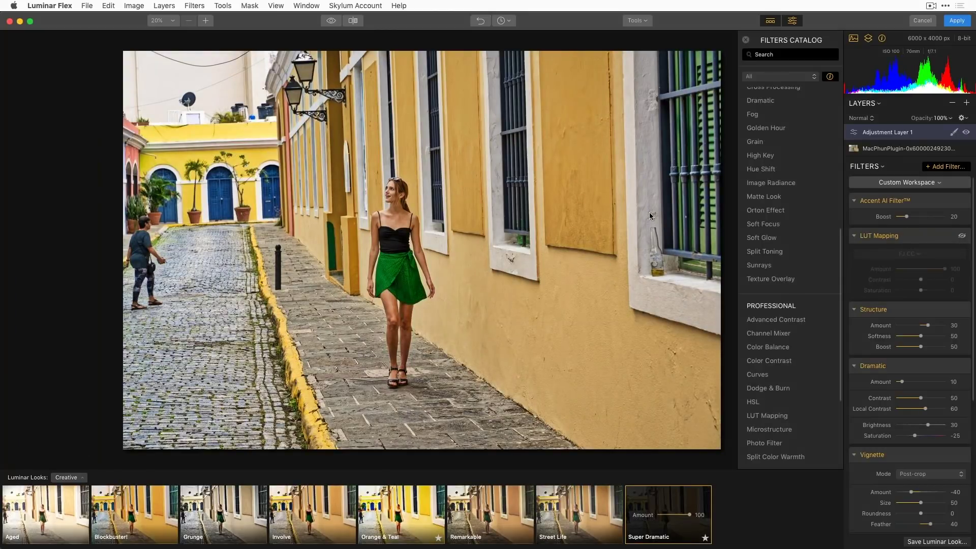
pyautogui.click(958, 21)
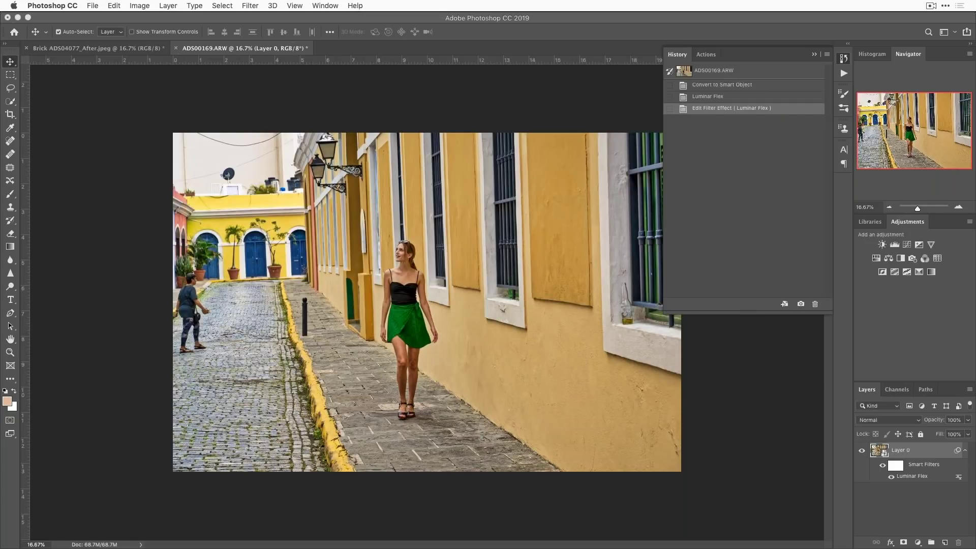
# Step: Compare the photo's Convert to Smart Object history state with the latest Luminar Flex edit, ending on the edited version
pyautogui.click(821, 380)
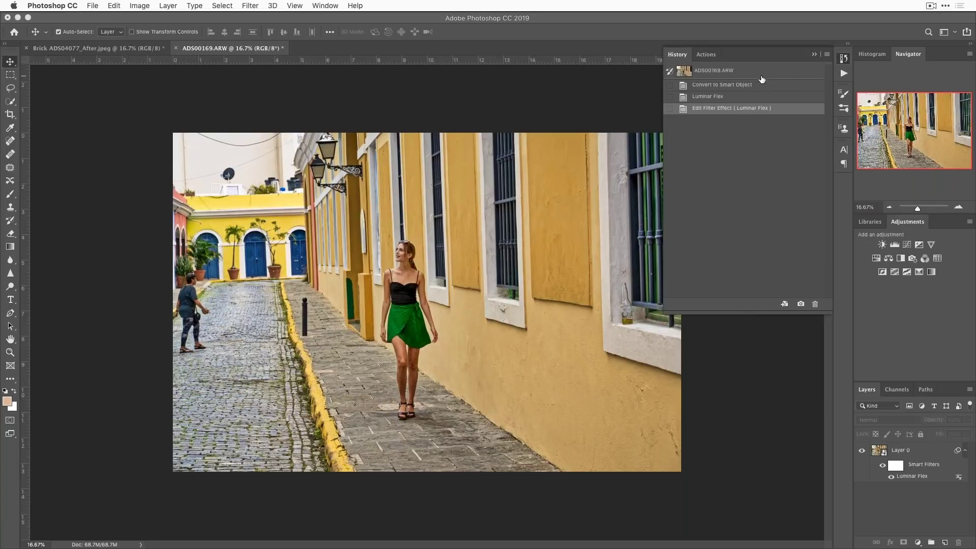
pyautogui.click(759, 85)
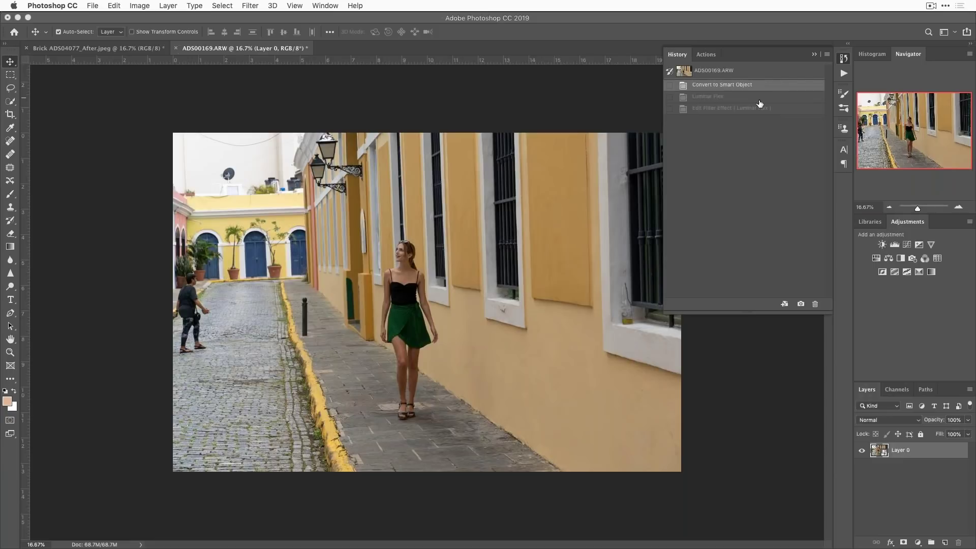
pyautogui.click(761, 108)
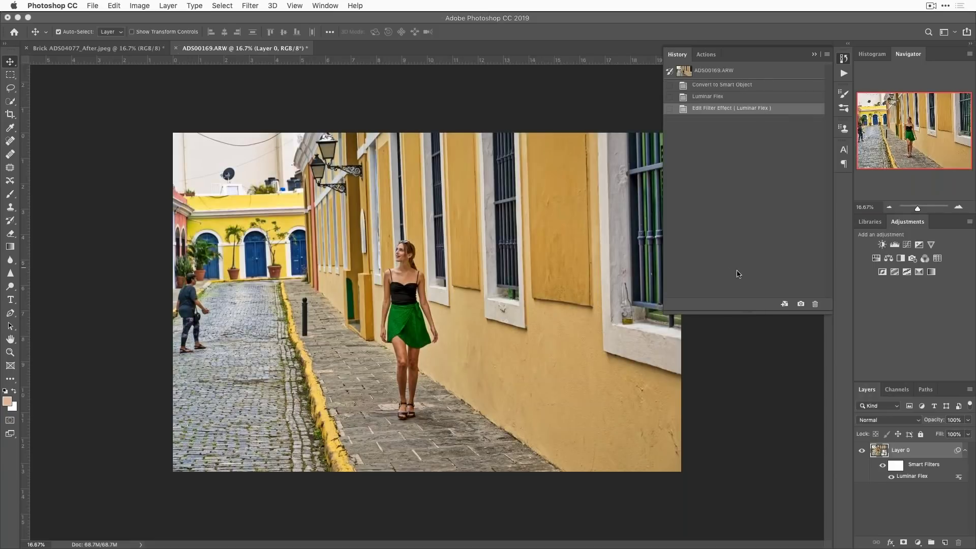
pyautogui.click(767, 376)
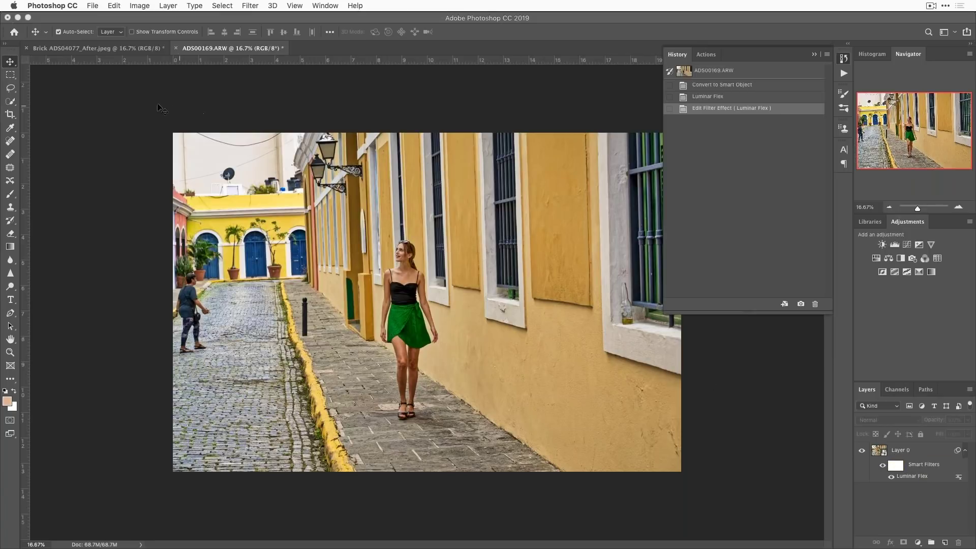
# Step: Switch to Brick ADS04077_After.jpeg, try the Style and watermark action on it, and revert the photo to its opening history state
pyautogui.click(150, 48)
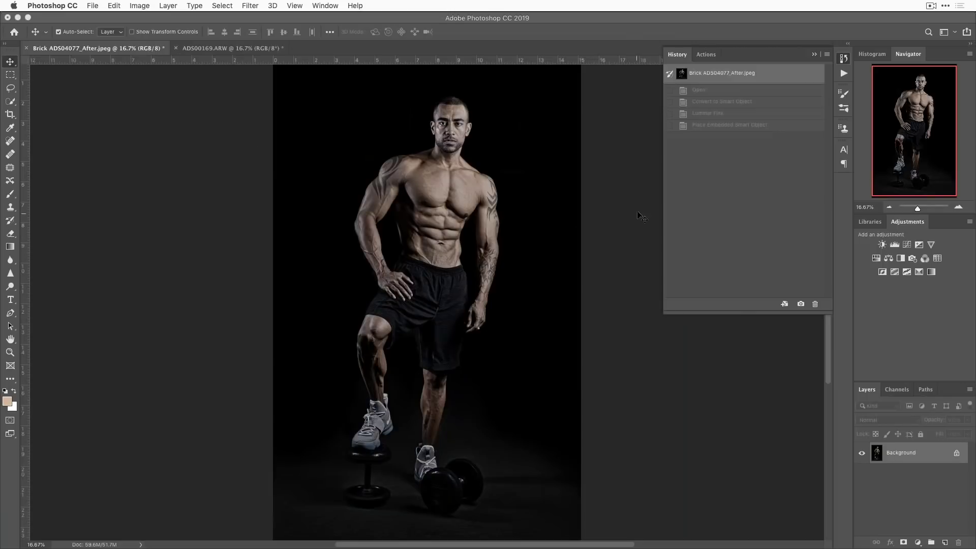
pyautogui.click(706, 54)
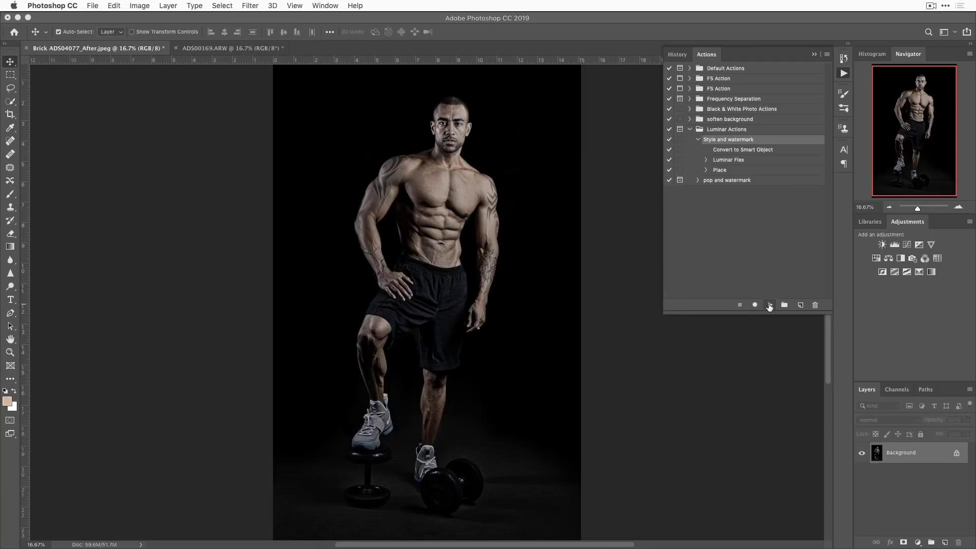
pyautogui.click(770, 305)
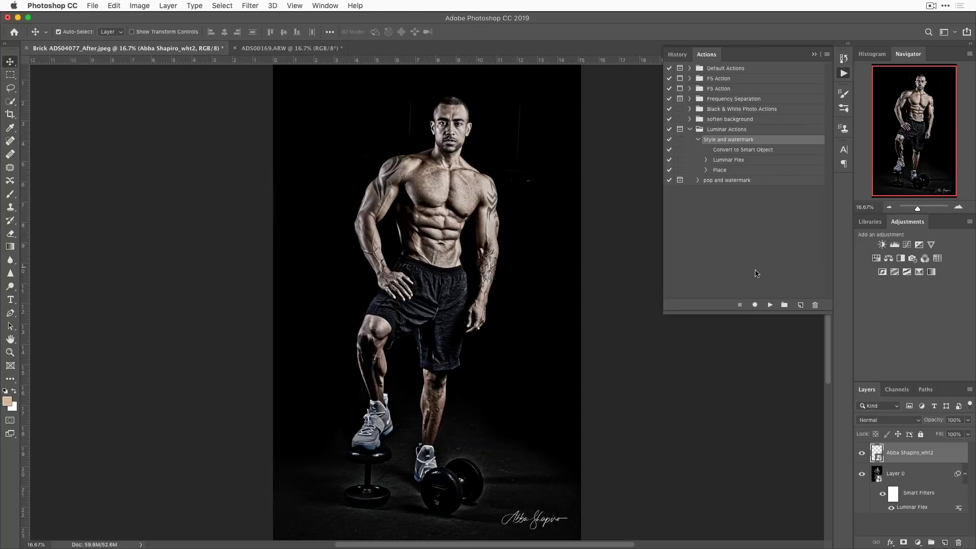
pyautogui.click(684, 56)
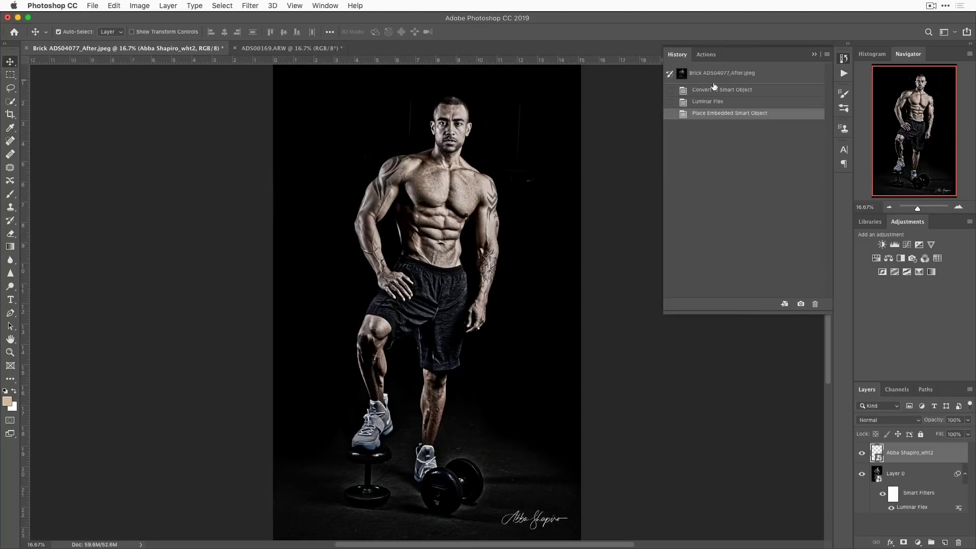
pyautogui.click(727, 75)
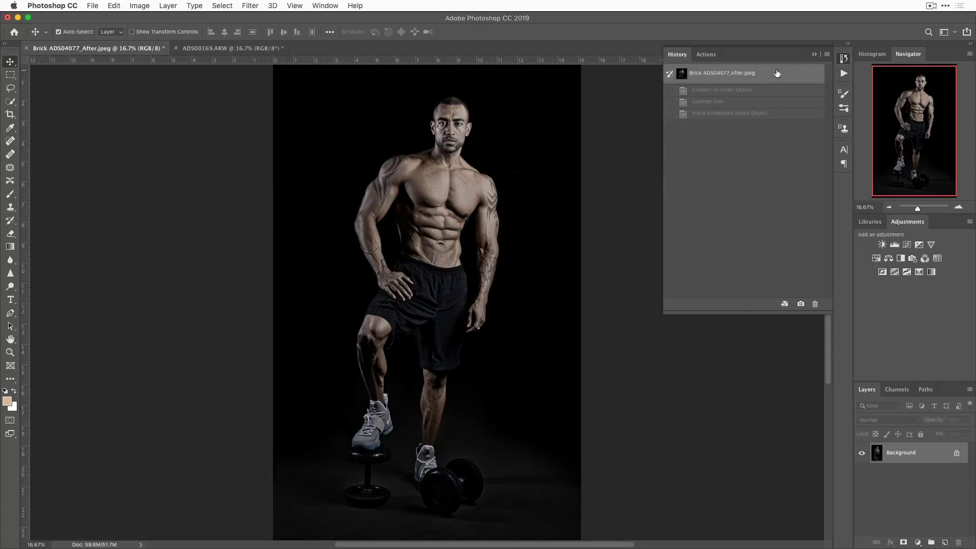
# Step: Create a new action named "flex test" in the Luminar Actions set and start recording it
pyautogui.click(706, 55)
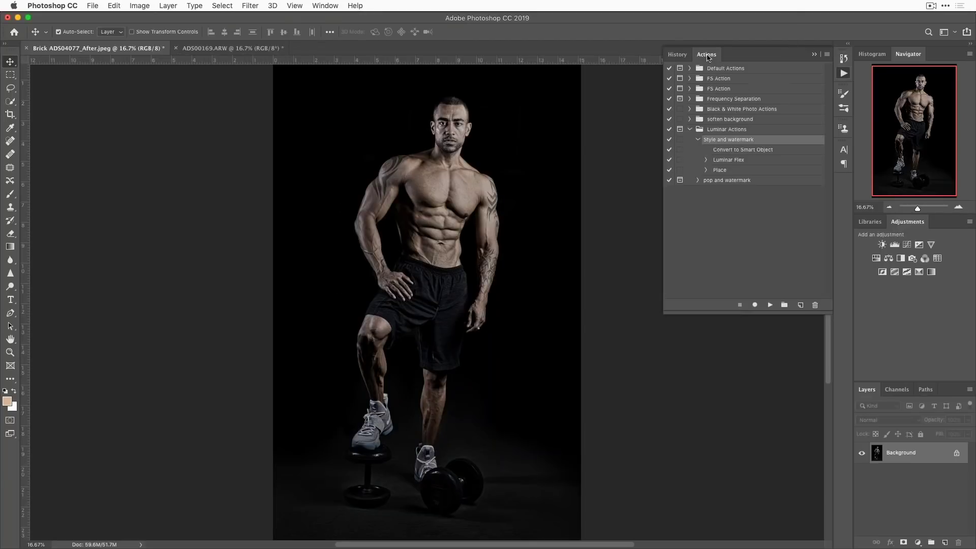
pyautogui.click(755, 306)
pyautogui.click(739, 304)
pyautogui.click(746, 232)
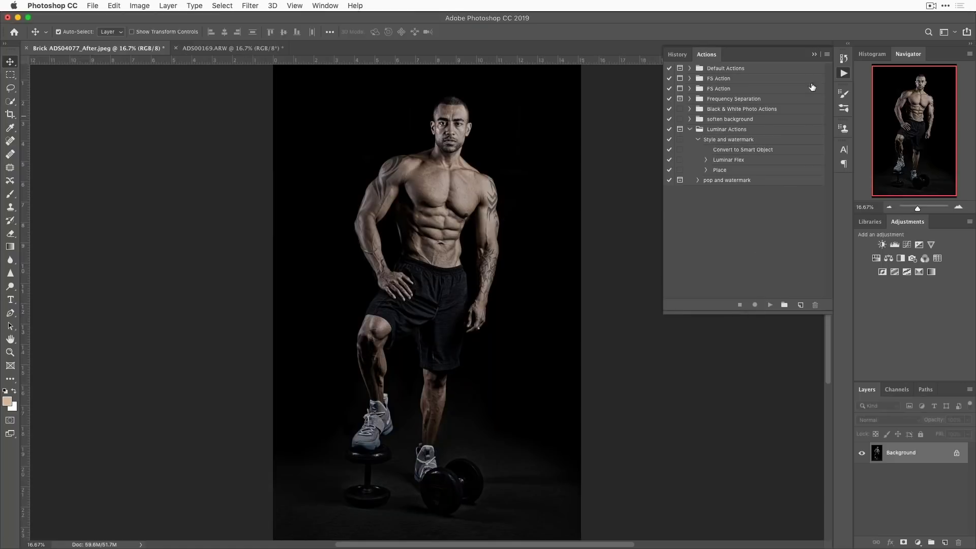
pyautogui.click(826, 55)
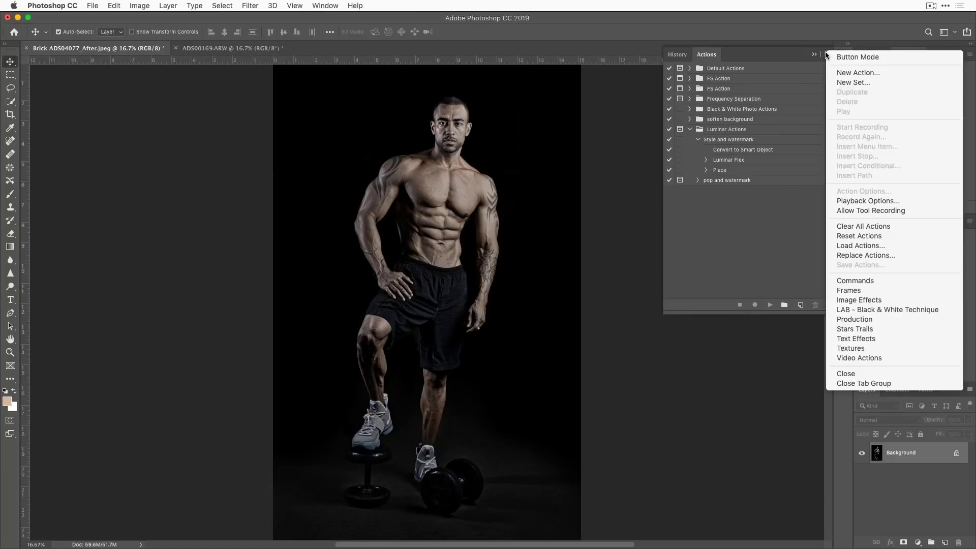
pyautogui.click(854, 72)
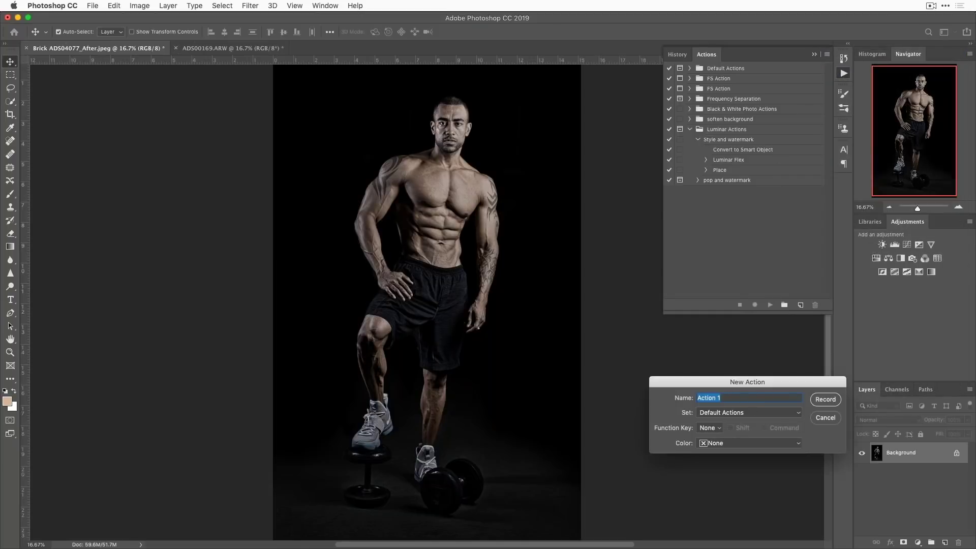
pyautogui.write('flex test')
pyautogui.click(747, 412)
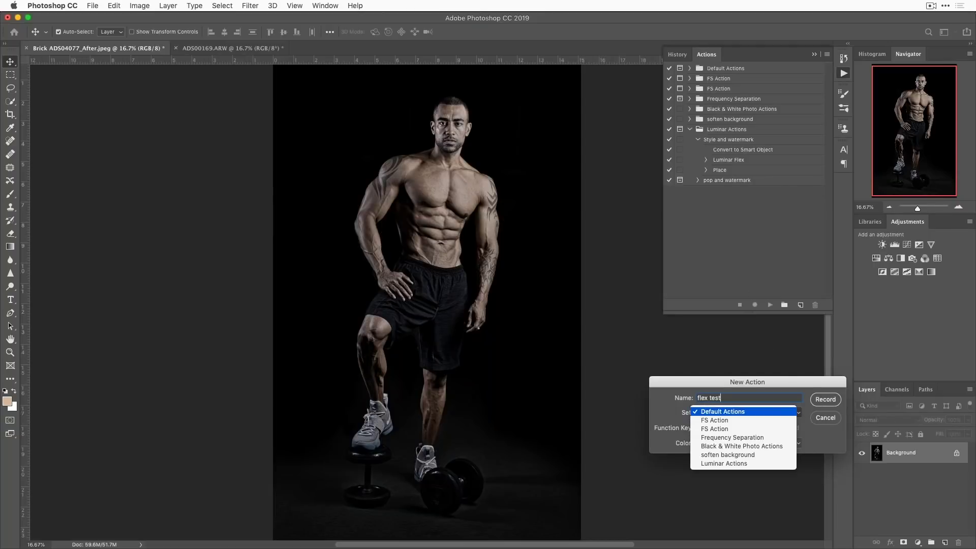
pyautogui.click(750, 464)
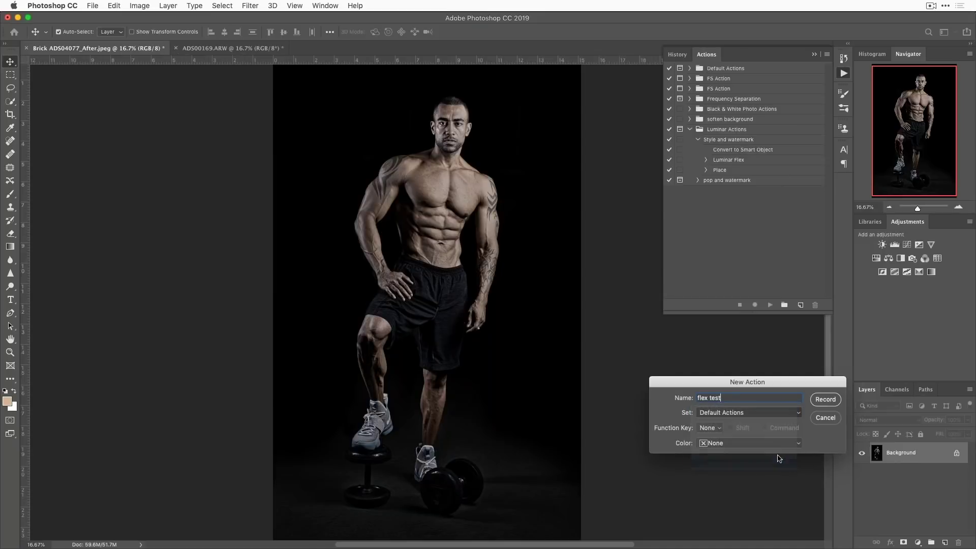
pyautogui.click(829, 401)
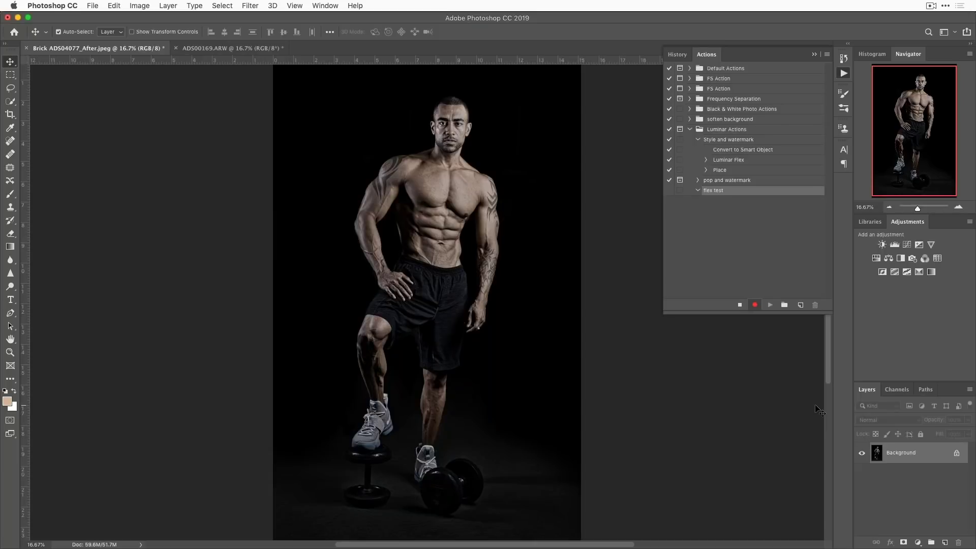
# Step: Convert the Background layer to a smart object and open it in the Luminar Flex filter
pyautogui.rightClick(932, 454)
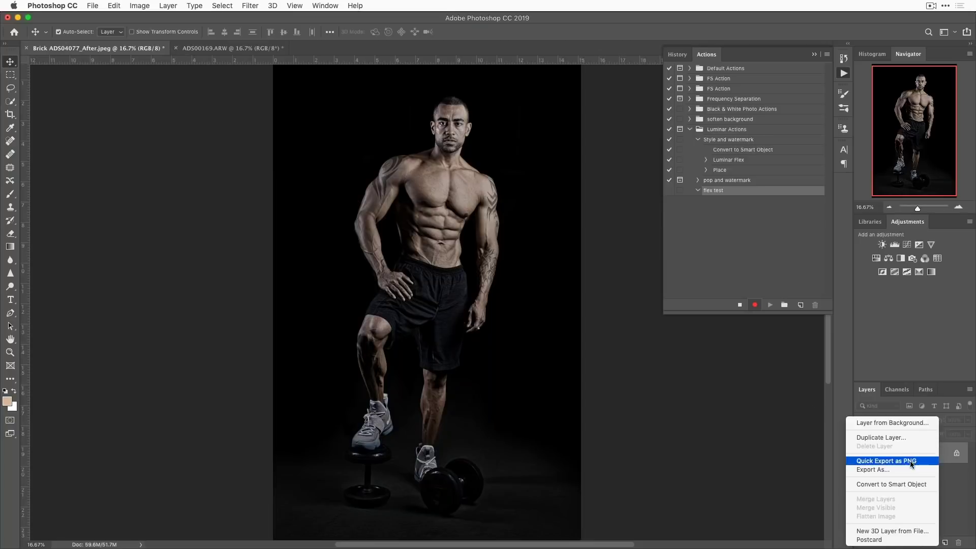
pyautogui.click(910, 484)
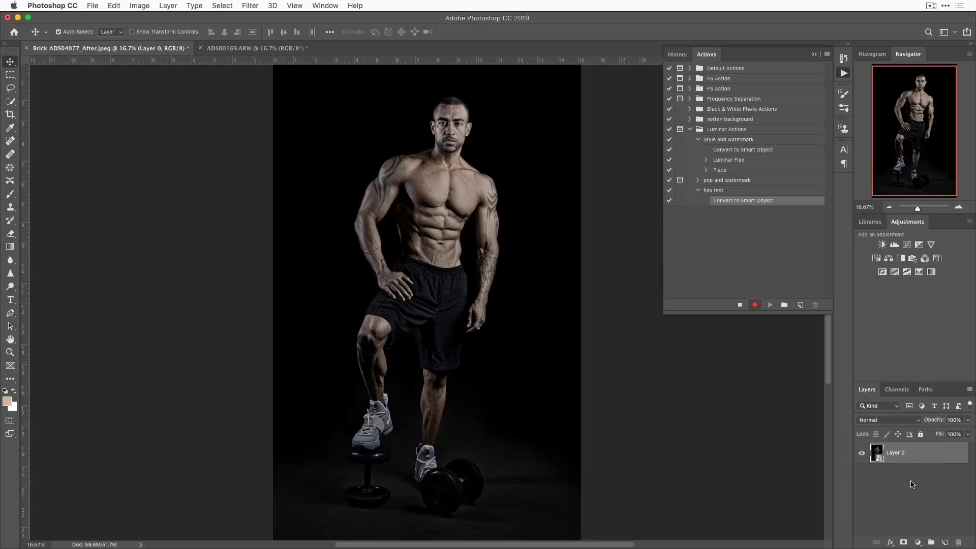
pyautogui.click(256, 7)
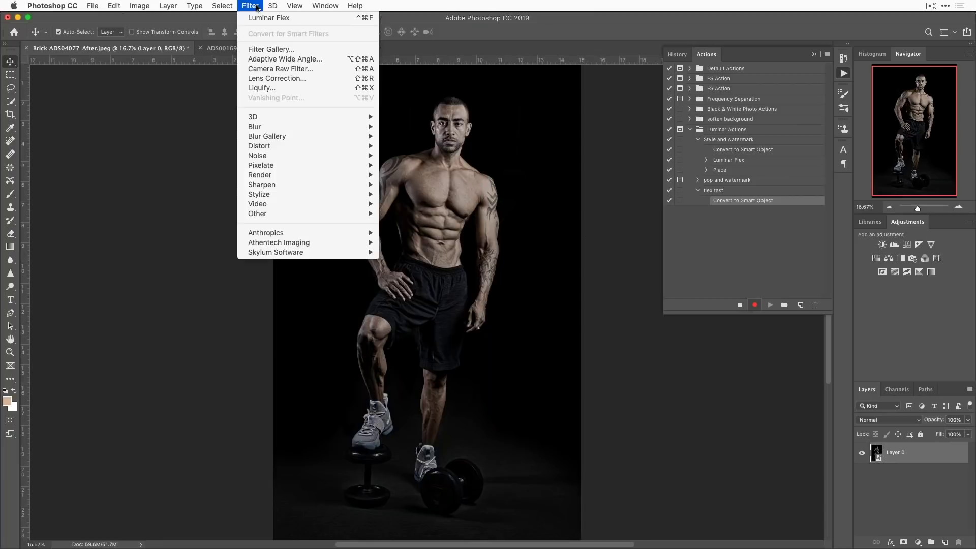
pyautogui.moveTo(272, 256)
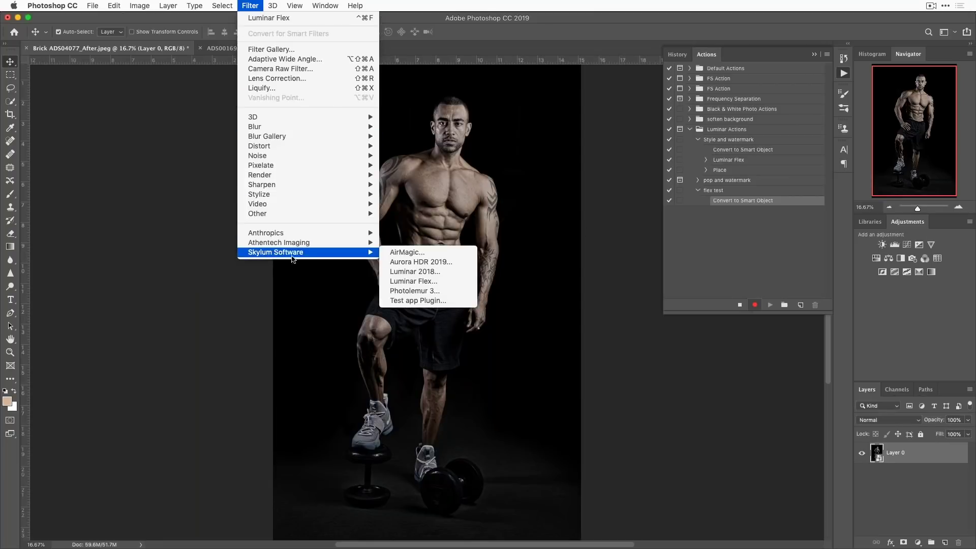
pyautogui.click(449, 282)
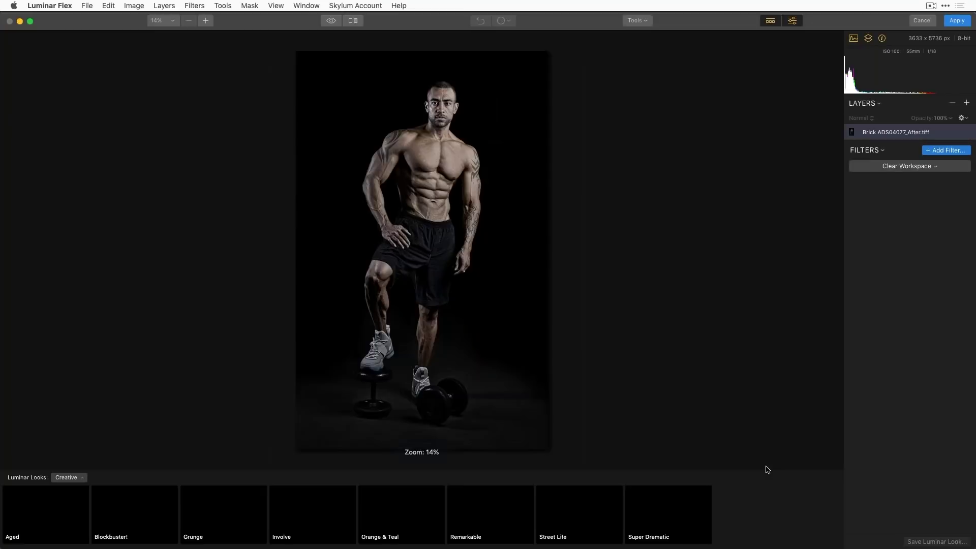
# Step: Load the Intensify workspace and set Accent AI Boost to 49, Structure Amount to 30, and Details Enhancer Small to 8 and Medium to 15
pyautogui.click(935, 167)
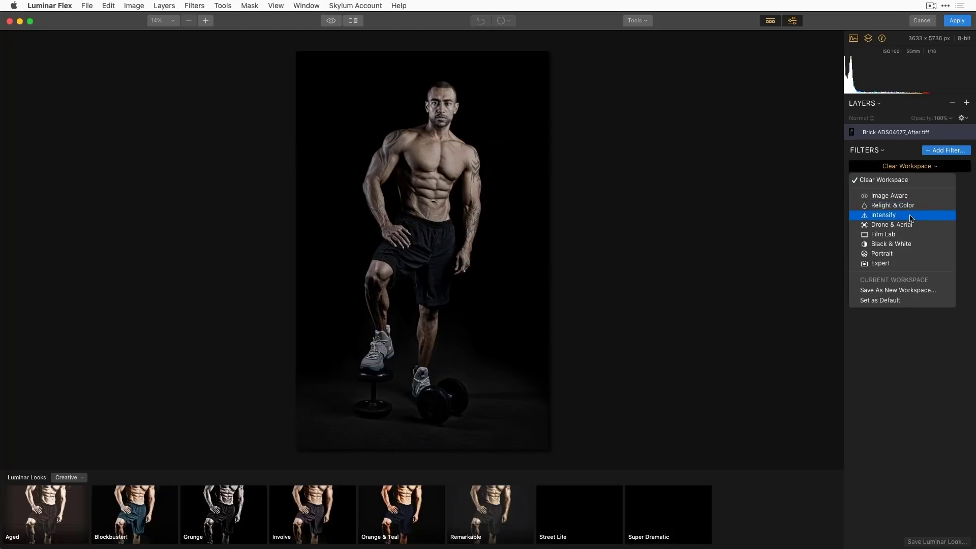
pyautogui.click(911, 216)
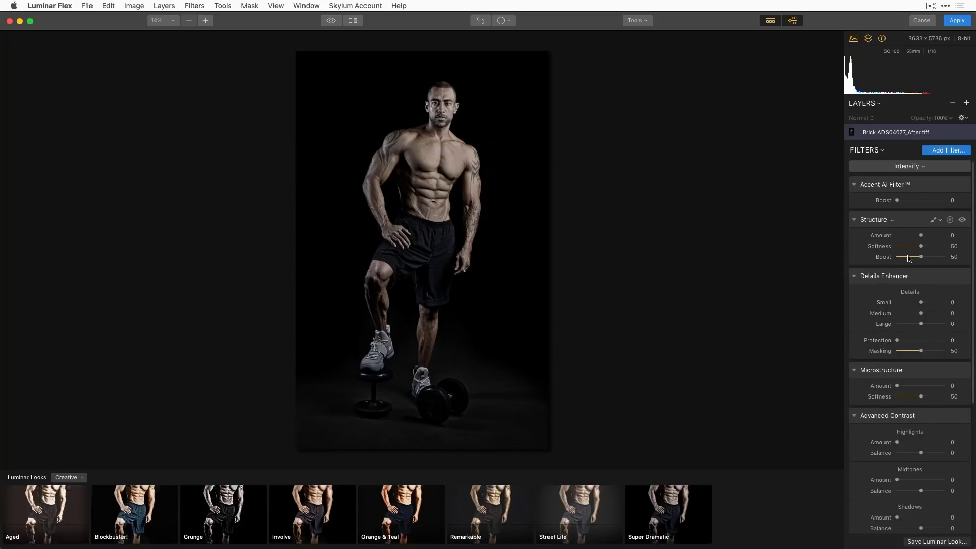
pyautogui.moveTo(898, 201); pyautogui.dragTo(926, 203)
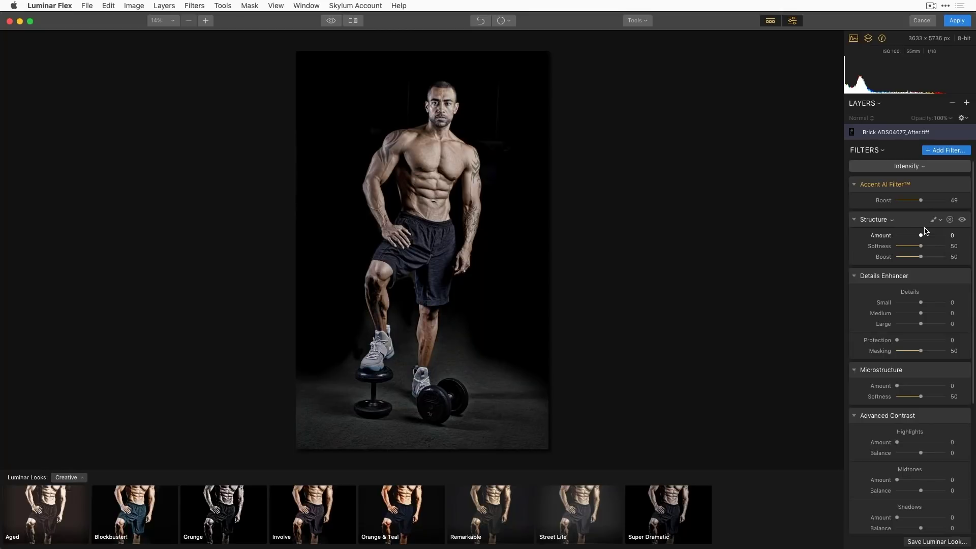
pyautogui.moveTo(922, 236); pyautogui.dragTo(929, 237)
pyautogui.moveTo(922, 303)
pyautogui.mouseDown()
pyautogui.moveTo(933, 314)
pyautogui.moveTo(922, 303)
pyautogui.moveTo(923, 316)
pyautogui.mouseUp()
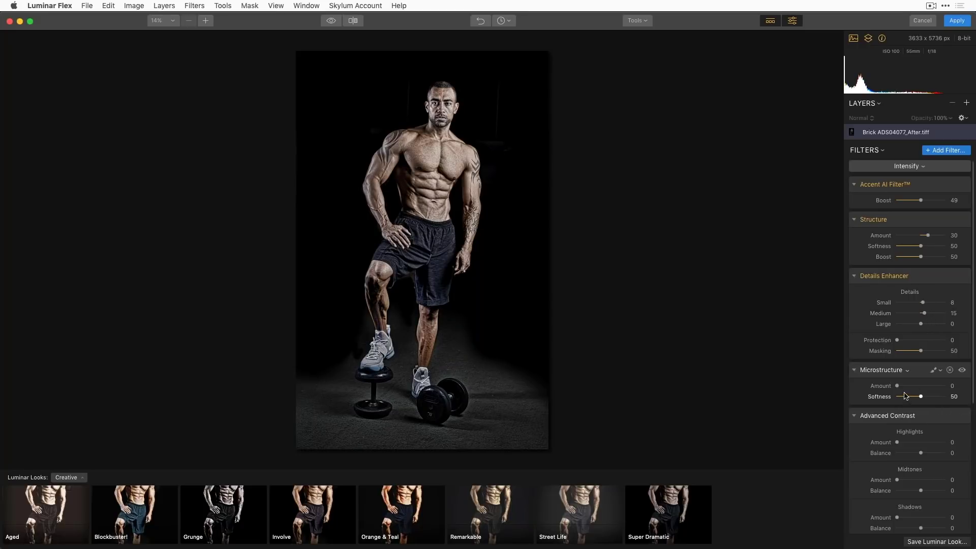
# Step: Reduce Saturation to -22 in the Saturation / Vibrance filter
pyautogui.scroll(-2, 898, 461)
pyautogui.scroll(-2, 898, 461)
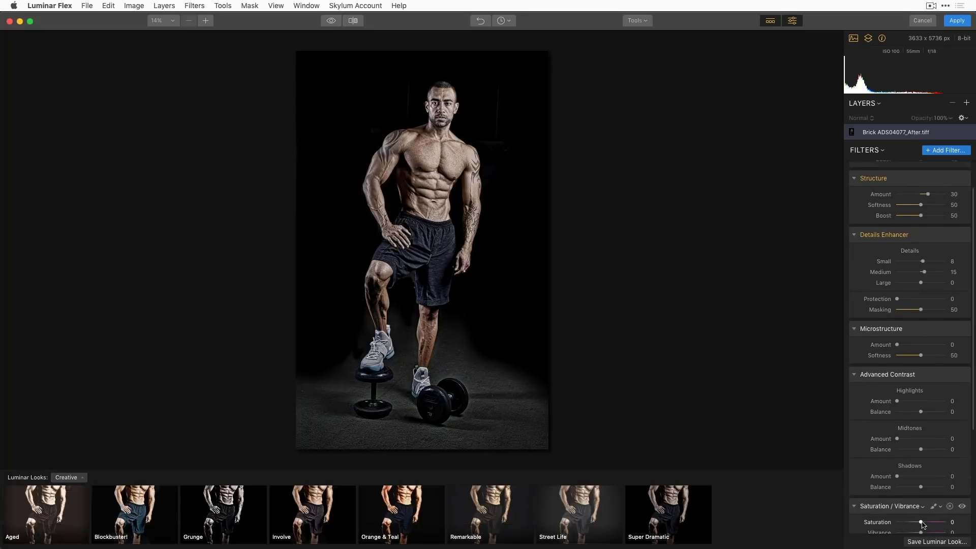
pyautogui.moveTo(922, 522); pyautogui.dragTo(915, 523)
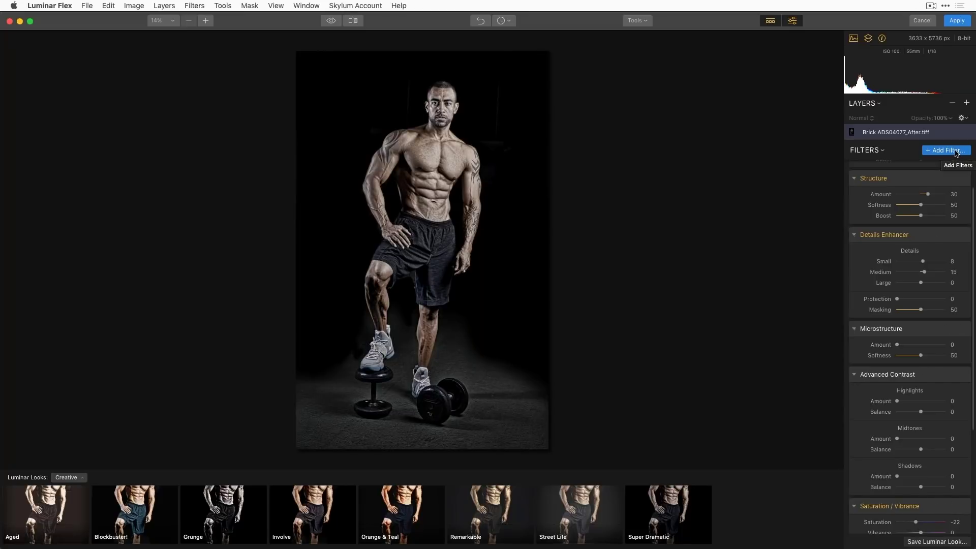
# Step: Compare the edit with the original, apply it to the smart object, and stop recording the flex test action
pyautogui.click(327, 22)
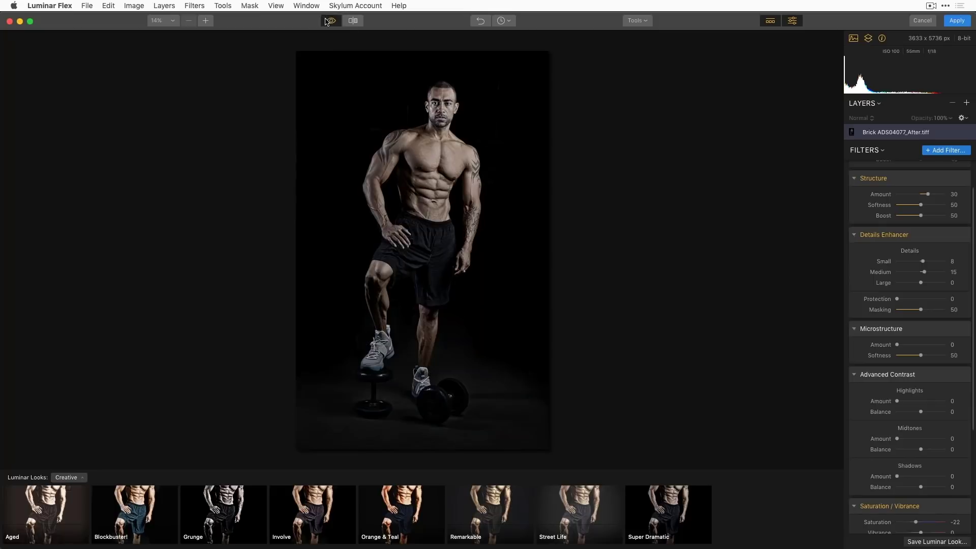
pyautogui.click(326, 22)
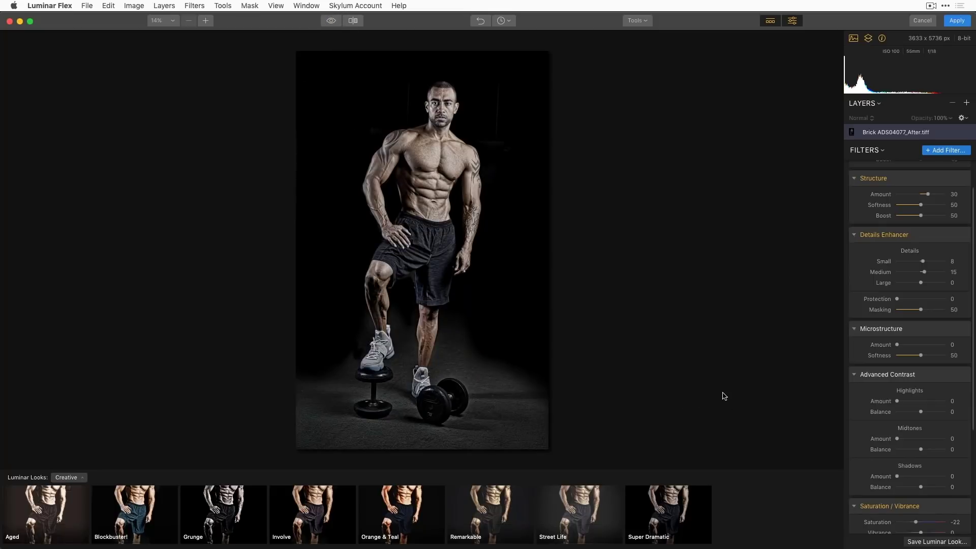
pyautogui.click(957, 21)
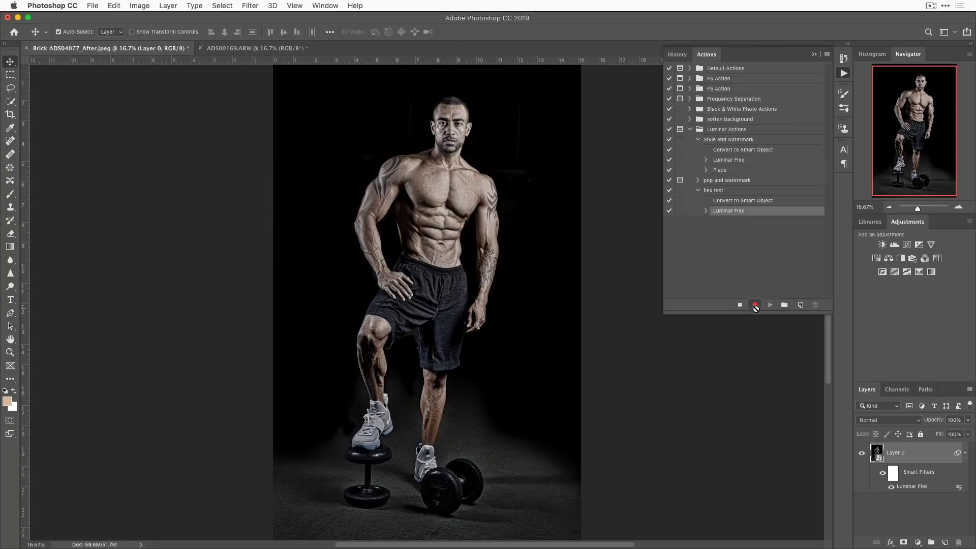
pyautogui.click(740, 305)
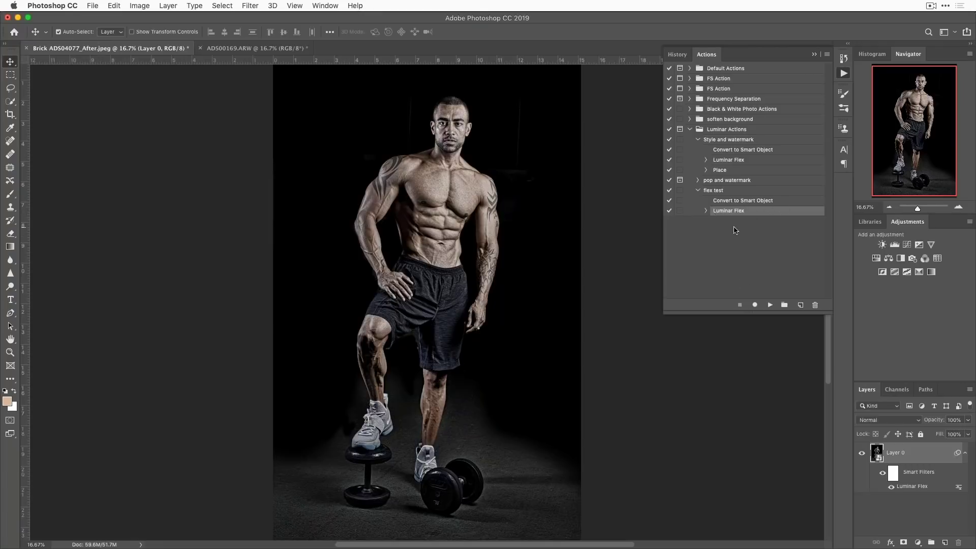
# Step: Open Brick_MA0A8153.jpeg from the Plugin media folder in Photoshop and play the flex test action on it
pyautogui.press('super+Tab')
pyautogui.press('super+Tab')
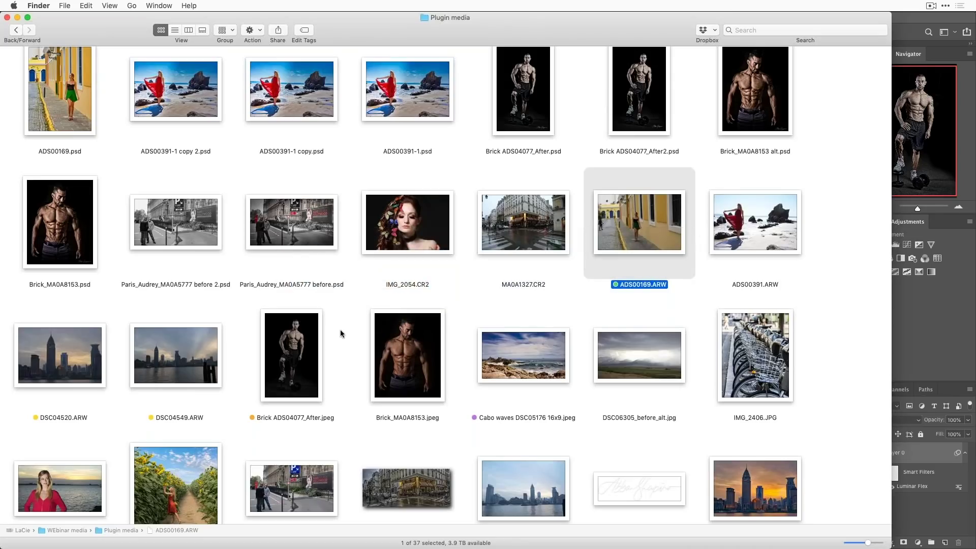
pyautogui.click(389, 365)
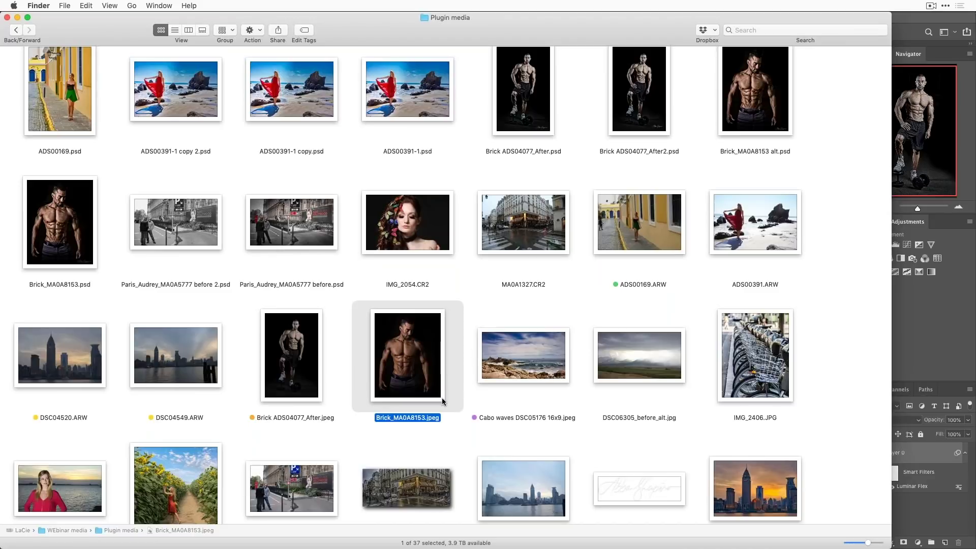
pyautogui.moveTo(411, 356); pyautogui.dragTo(710, 543)
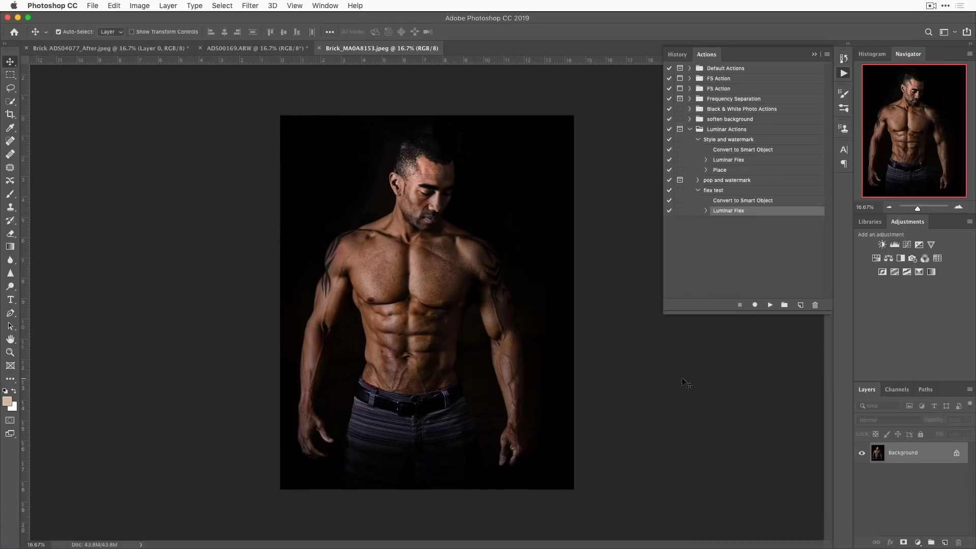
pyautogui.click(732, 191)
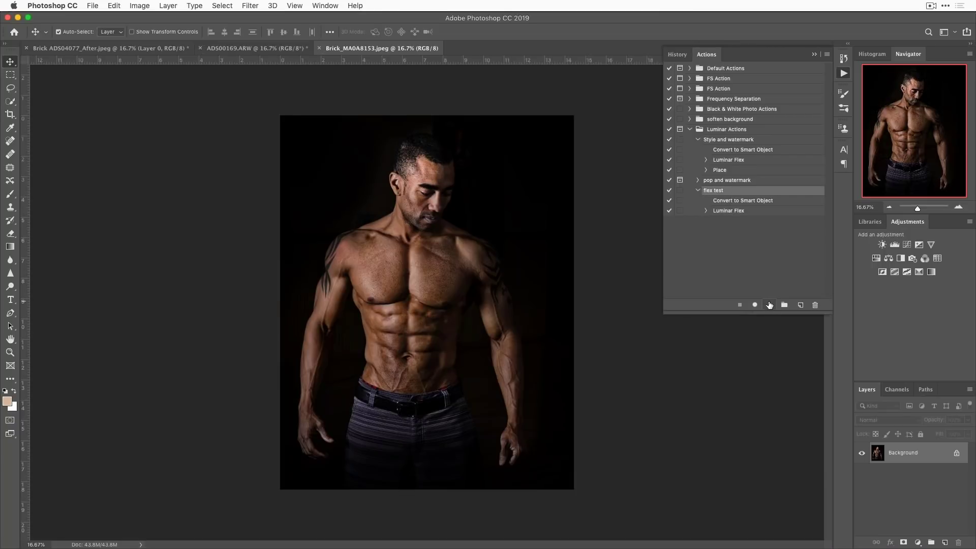
pyautogui.click(770, 305)
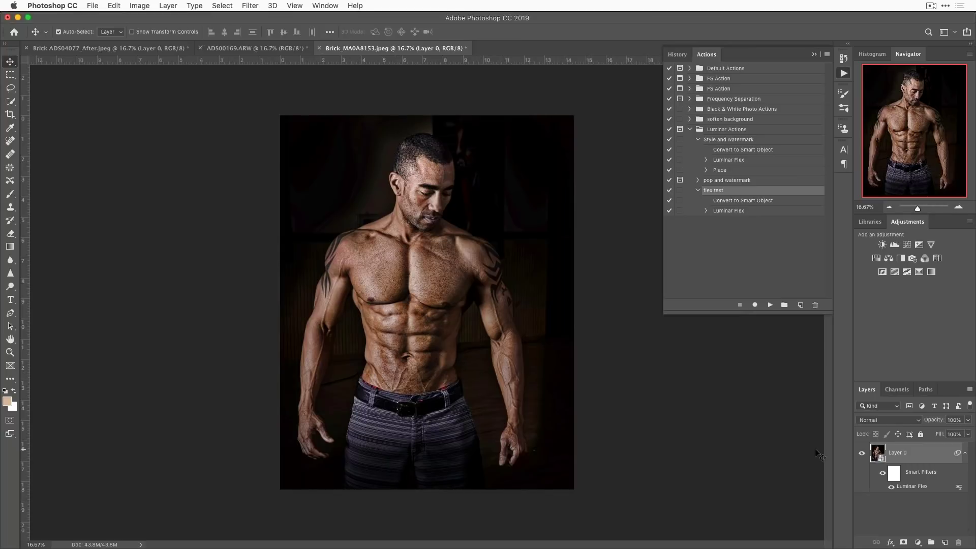
# Step: Reopen the Luminar Flex smart filter, set Accent AI Boost to 42, and add a Develop filter with Shadows 5 and Blacks -31
pyautogui.doubleClick(921, 486)
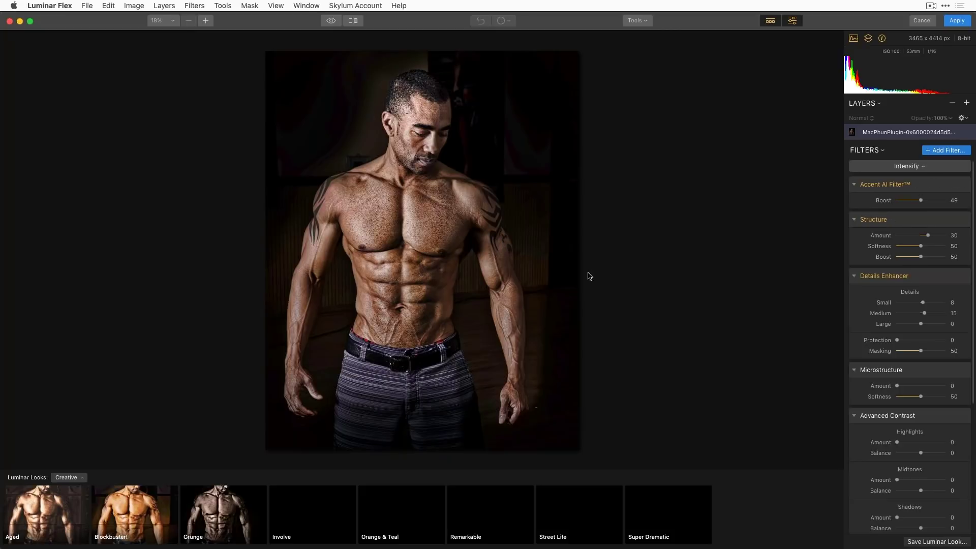
pyautogui.moveTo(921, 200); pyautogui.dragTo(917, 201)
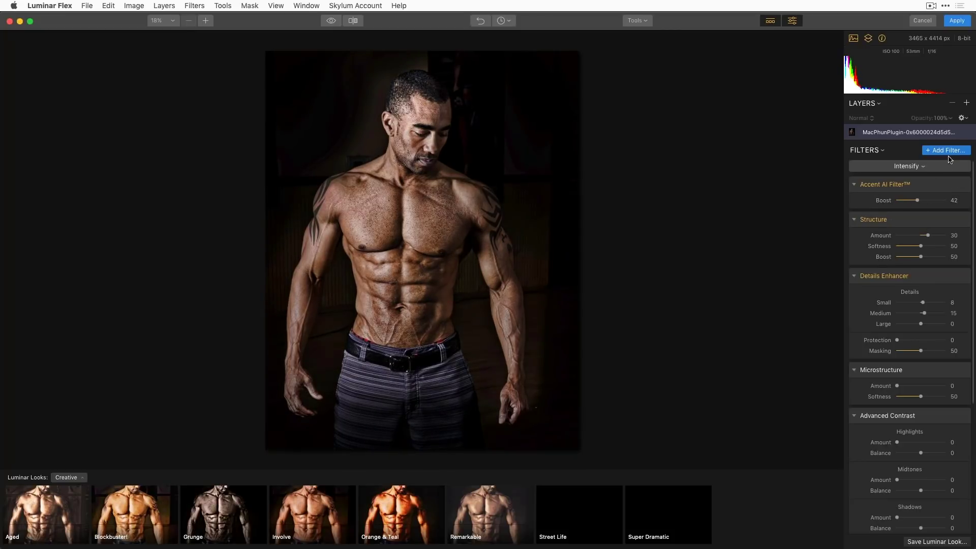
pyautogui.click(946, 151)
pyautogui.moveTo(802, 134)
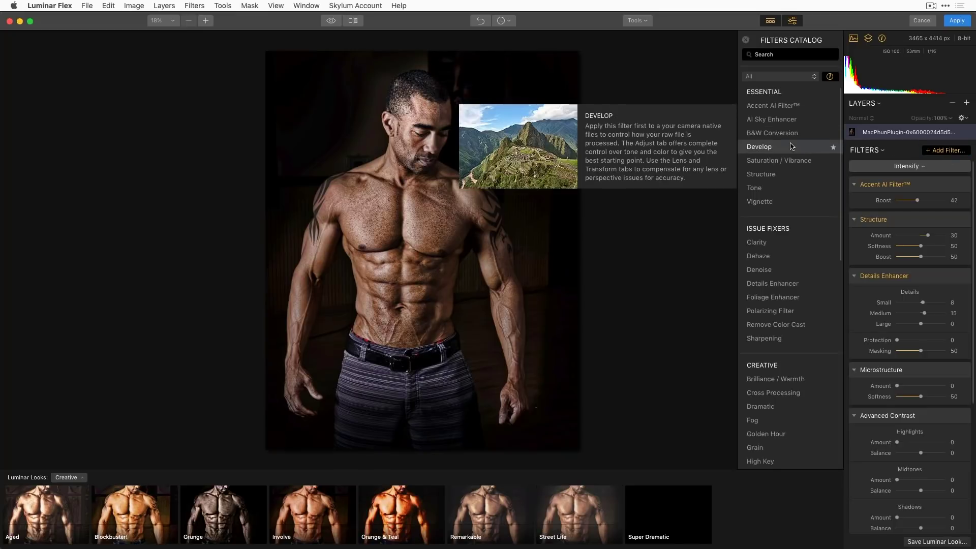
pyautogui.click(791, 147)
pyautogui.scroll(10, 951, 244)
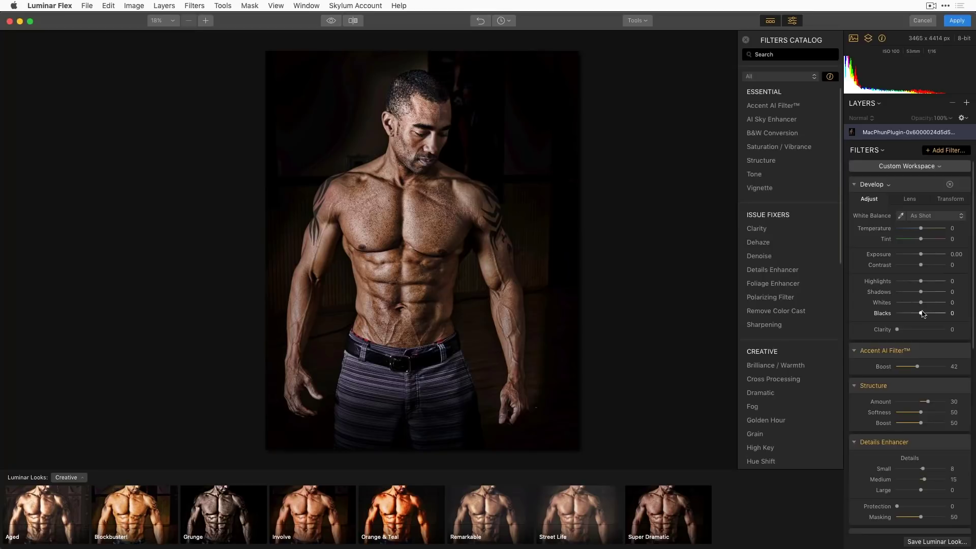
pyautogui.moveTo(920, 292)
pyautogui.mouseDown()
pyautogui.moveTo(910, 291)
pyautogui.moveTo(910, 313)
pyautogui.moveTo(922, 293)
pyautogui.mouseUp()
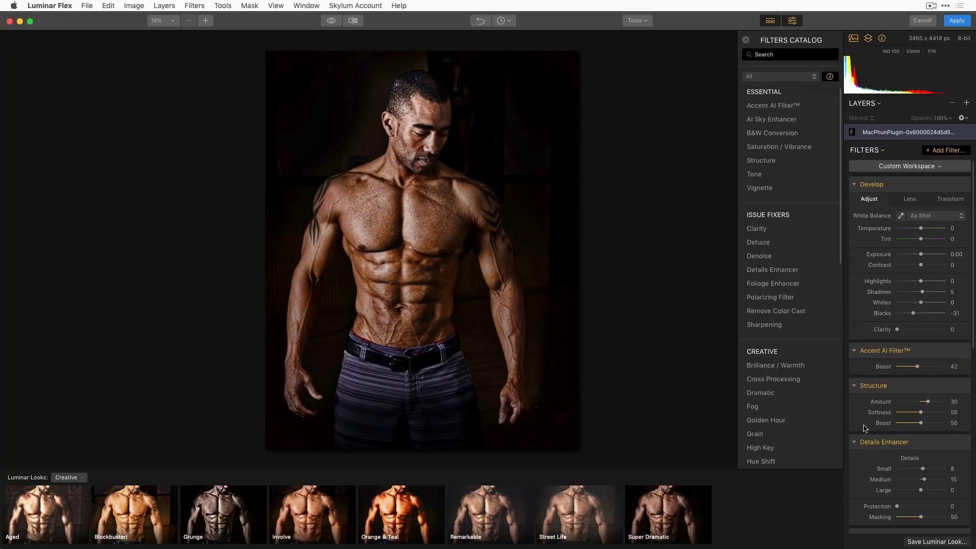
# Step: Add a Curves filter with a single shadow point slightly below the diagonal, and apply the edit to the smart object
pyautogui.scroll(-10, 819, 381)
pyautogui.scroll(-3, 818, 382)
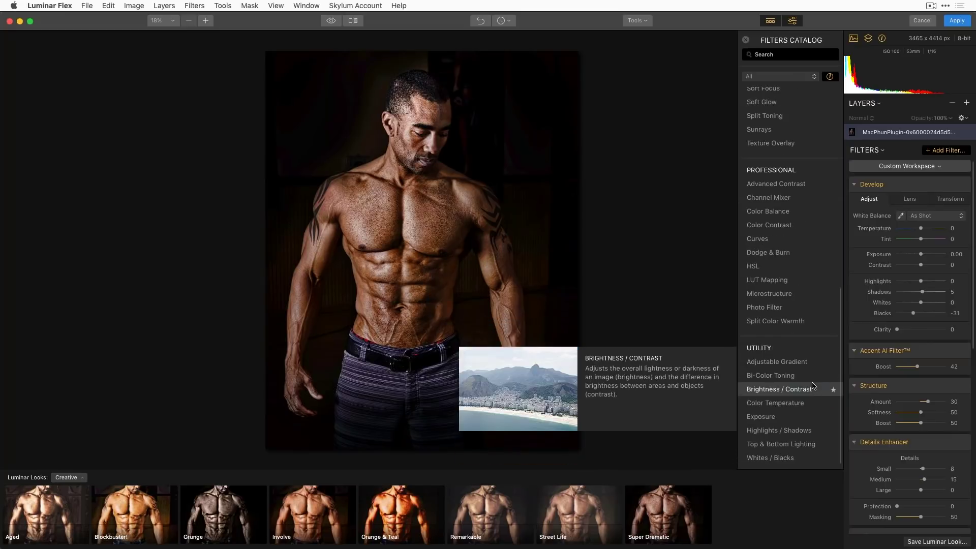
pyautogui.moveTo(781, 269)
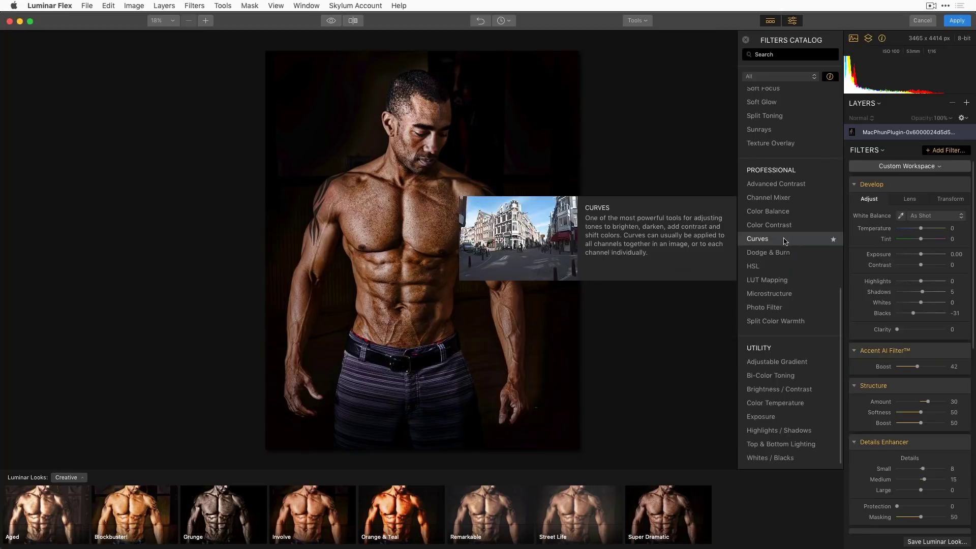
pyautogui.click(786, 241)
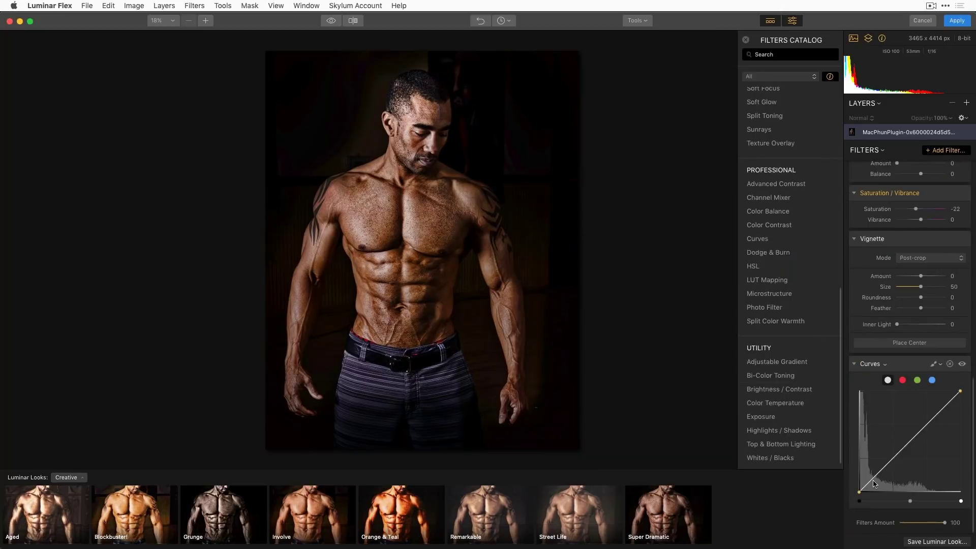
pyautogui.moveTo(873, 482); pyautogui.dragTo(885, 468)
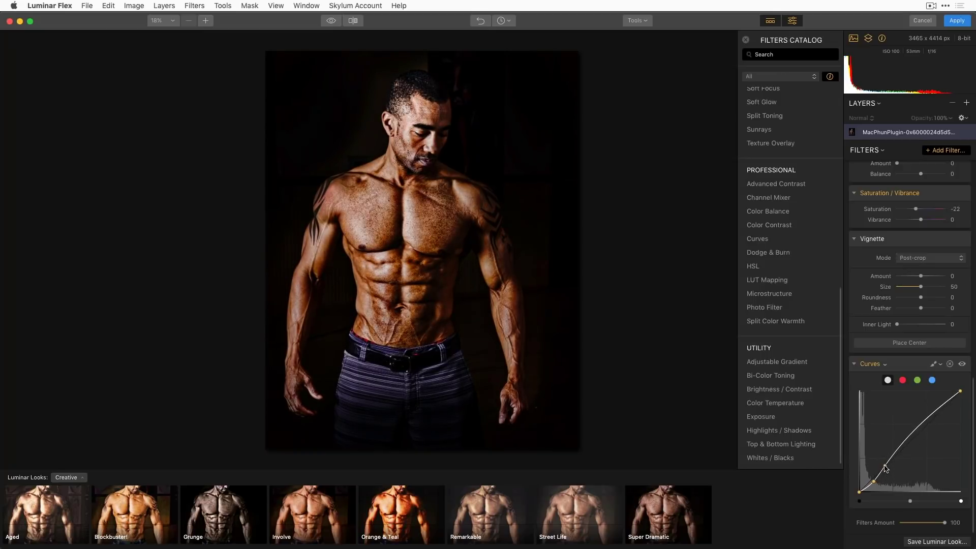
pyautogui.doubleClick(885, 468)
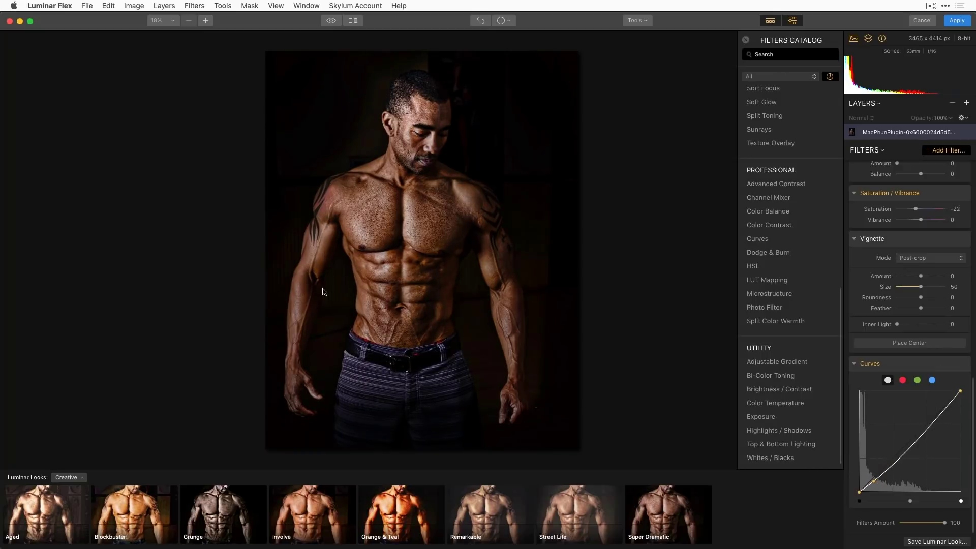
pyautogui.click(959, 23)
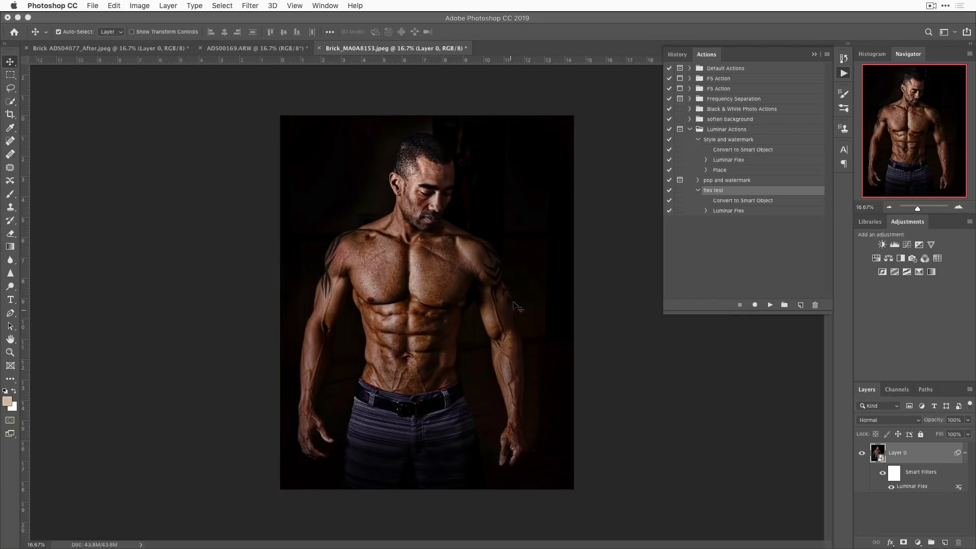
# Step: Choose the Burn tool, rasterize the smart object so it can be painted on, and enlarge the brush to 700 px
pyautogui.click(11, 287)
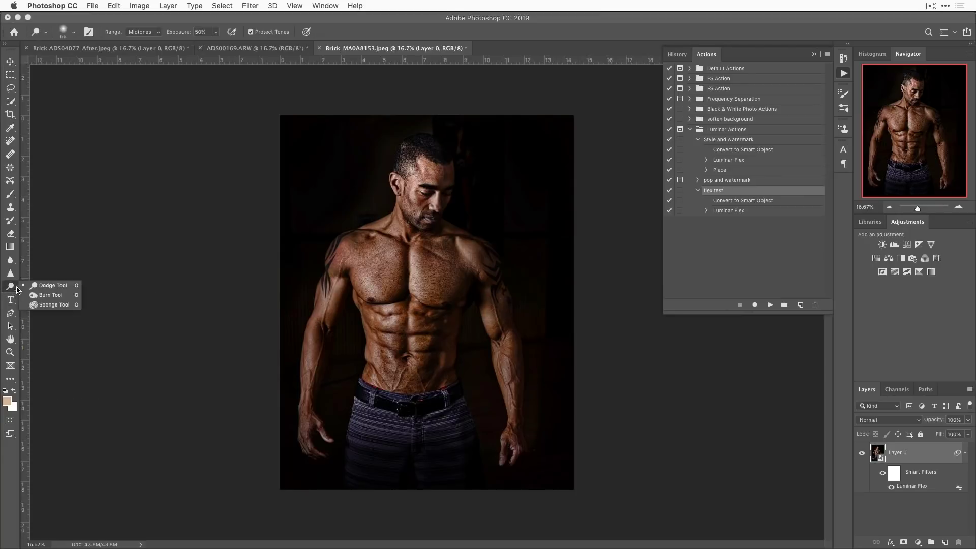
pyautogui.click(47, 295)
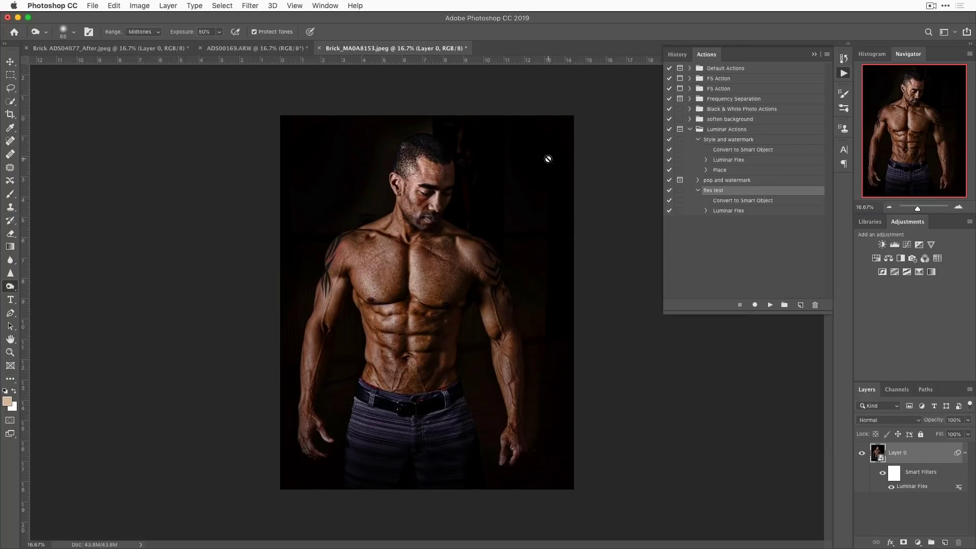
pyautogui.click(714, 413)
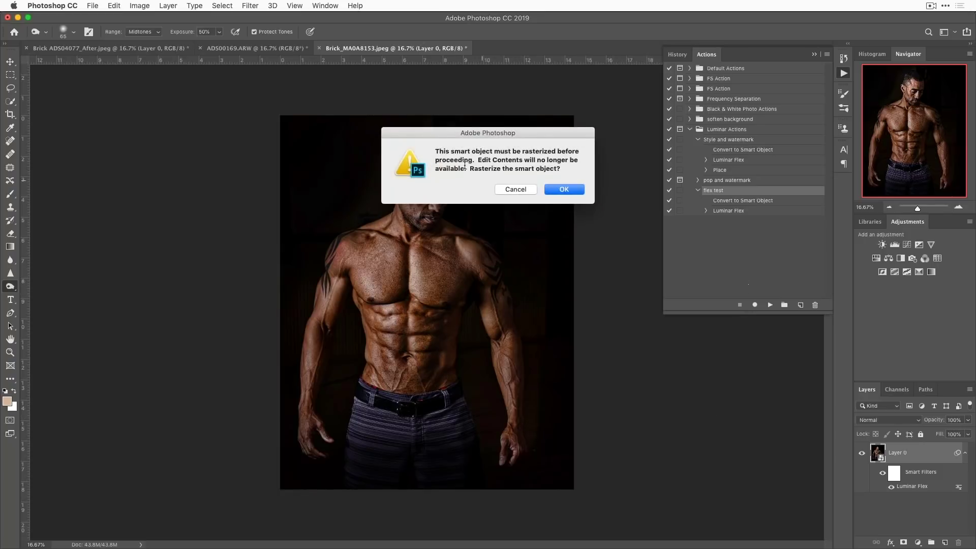
pyautogui.click(573, 188)
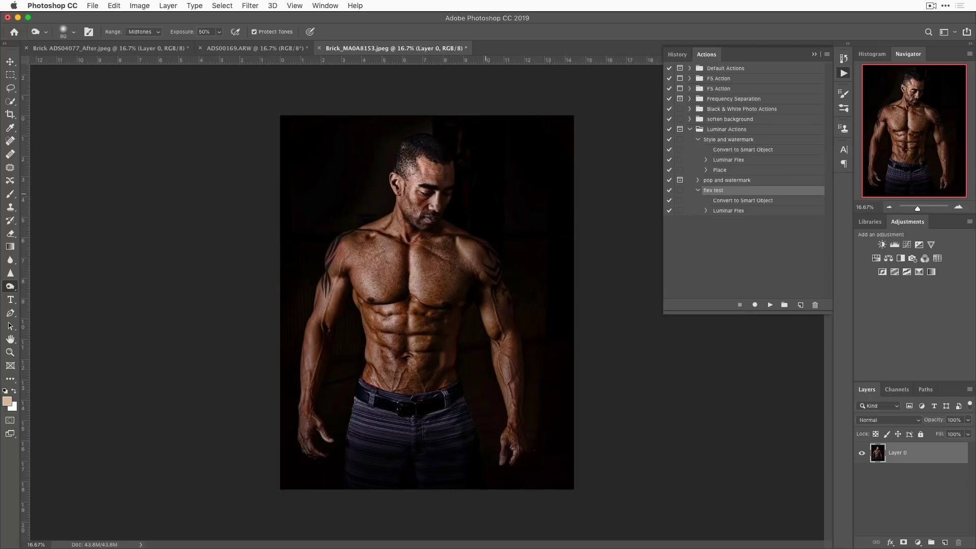
pyautogui.press(']')
pyautogui.press(']')
pyautogui.press(']')
pyautogui.press(']')
pyautogui.press(']')
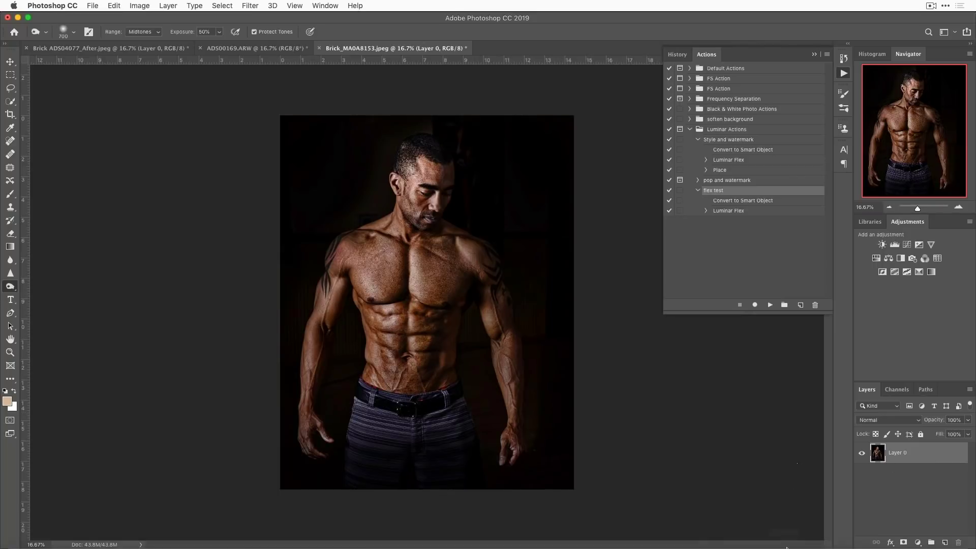
# Step: Switch to Lightroom Classic and select Paris_Audrey_MA0A5777 before.jpg in the Library grid
pyautogui.press('super+Tab')
pyautogui.press('super+Tab')
pyautogui.press('super+Tab')
pyautogui.press('super+Tab')
pyautogui.press('super+Tab')
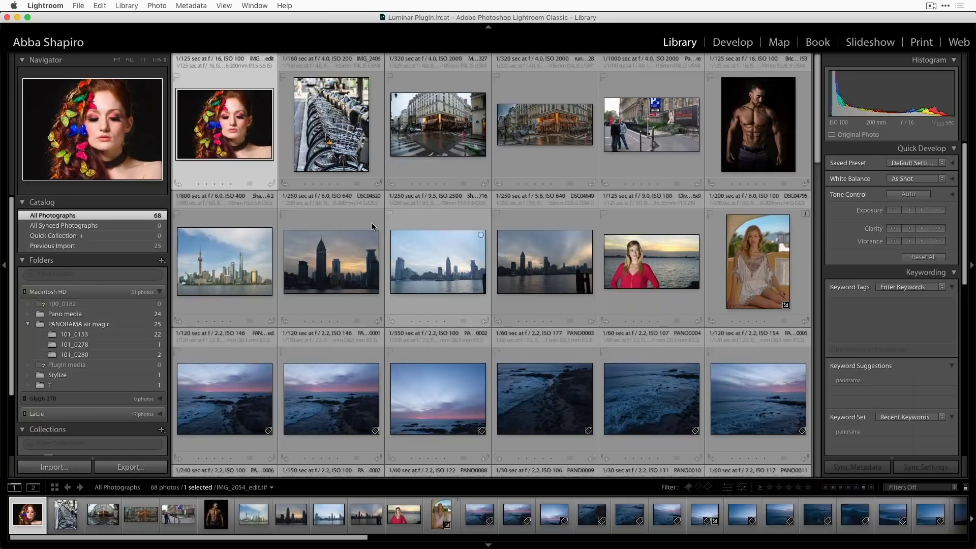
pyautogui.scroll(-10, 498, 303)
pyautogui.scroll(10, 510, 303)
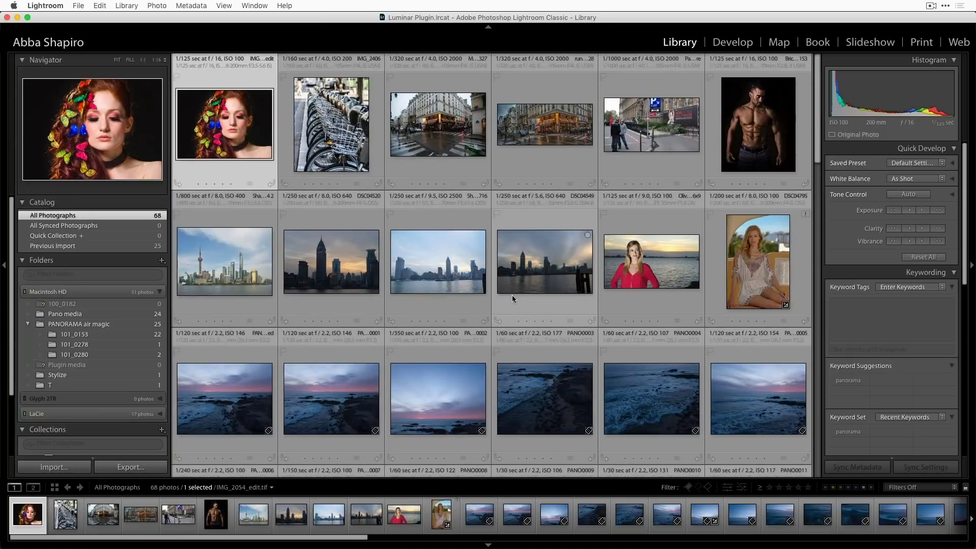
pyautogui.scroll(-3, 513, 295)
pyautogui.scroll(3, 513, 295)
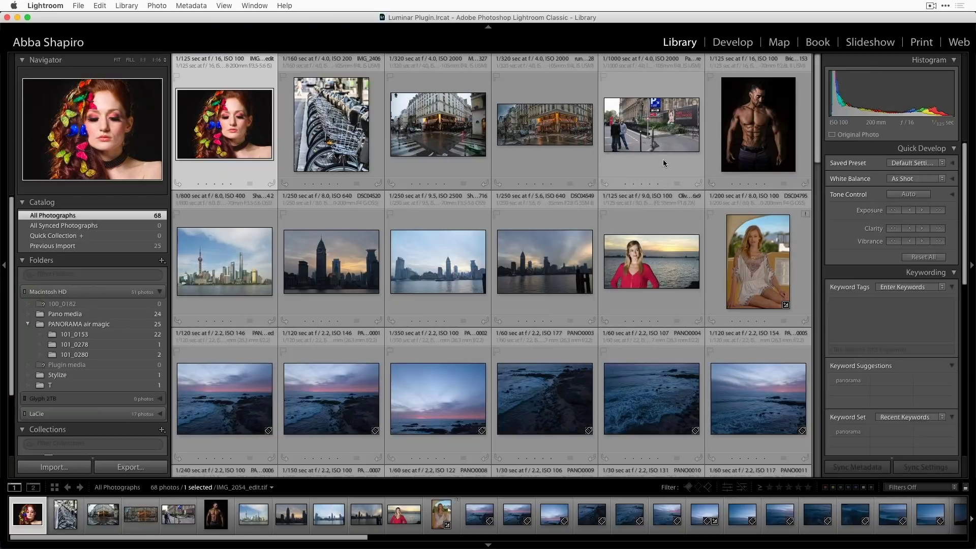
pyautogui.click(655, 140)
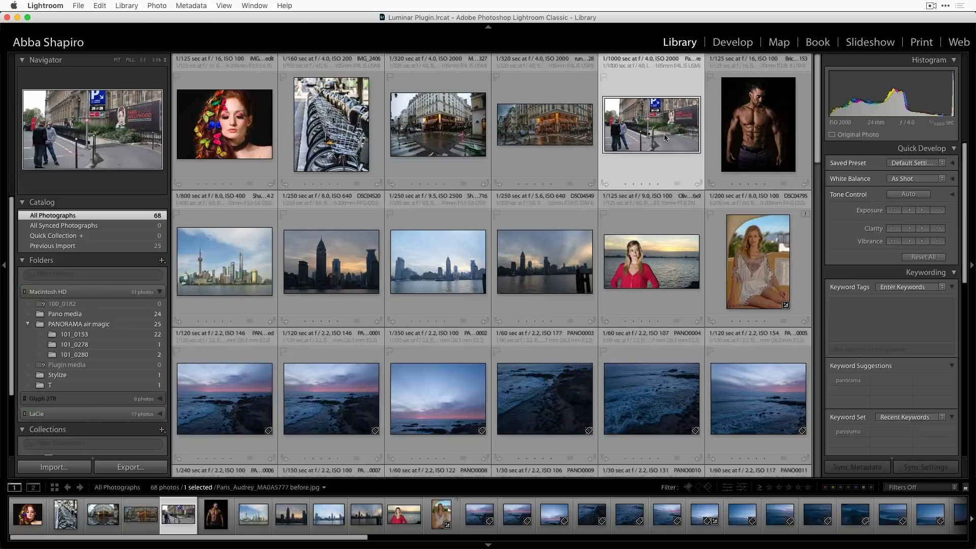
# Step: Examine the selected photo's metadata, including its file, capture, camera and lens details
pyautogui.scroll(-5, 898, 375)
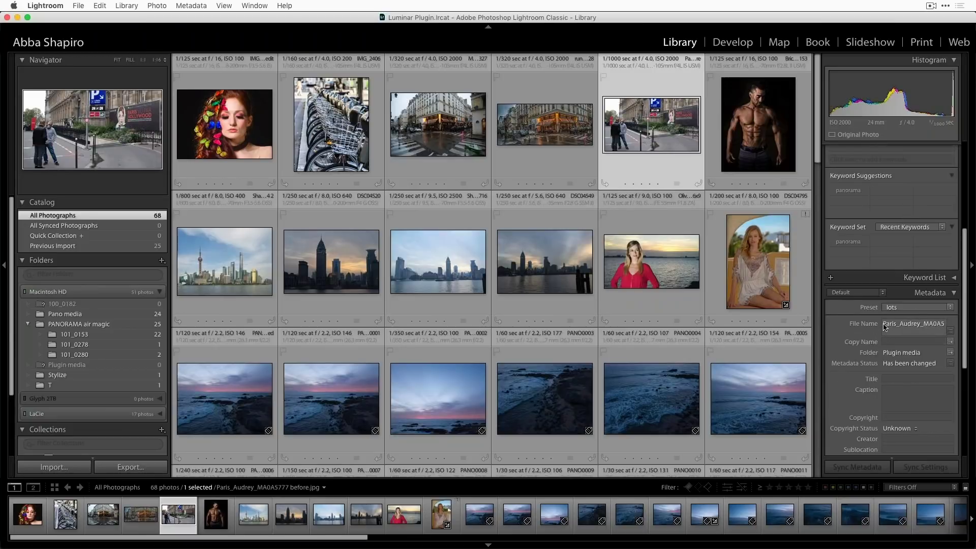
pyautogui.scroll(-3, 930, 328)
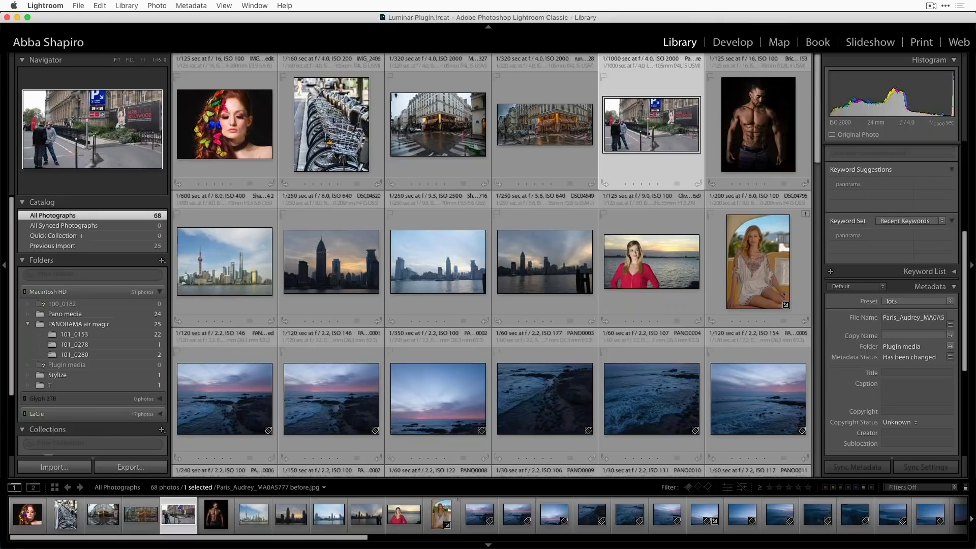
pyautogui.scroll(-5, 932, 328)
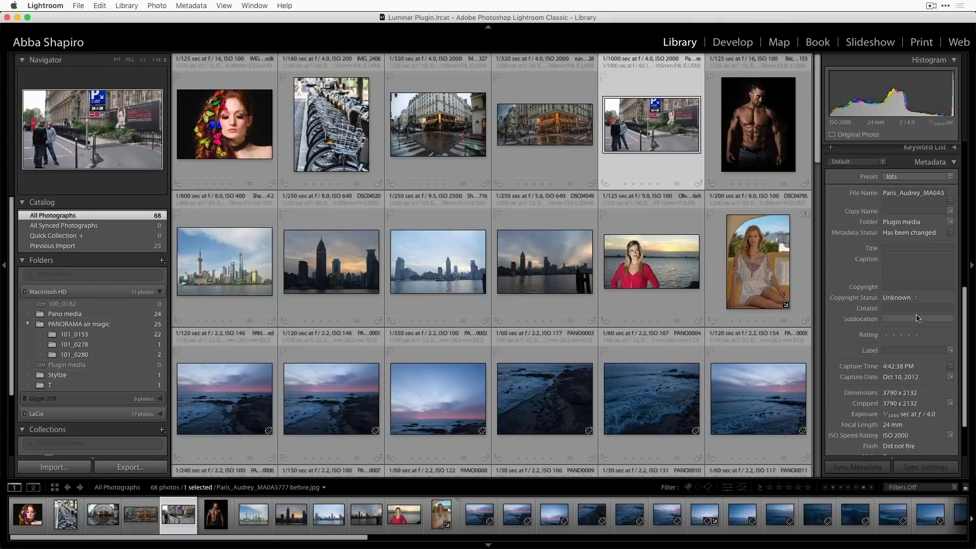
pyautogui.scroll(-3, 903, 376)
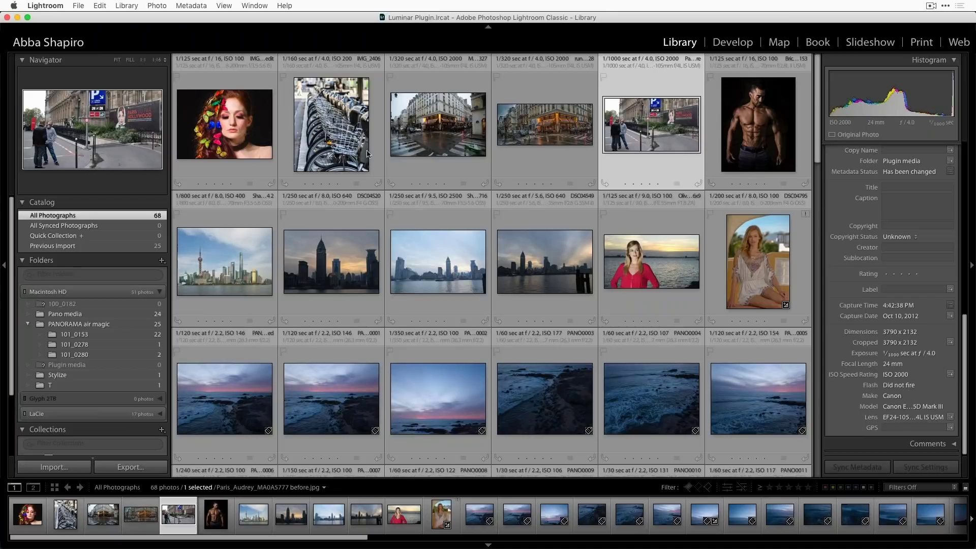
pyautogui.rightClick(632, 123)
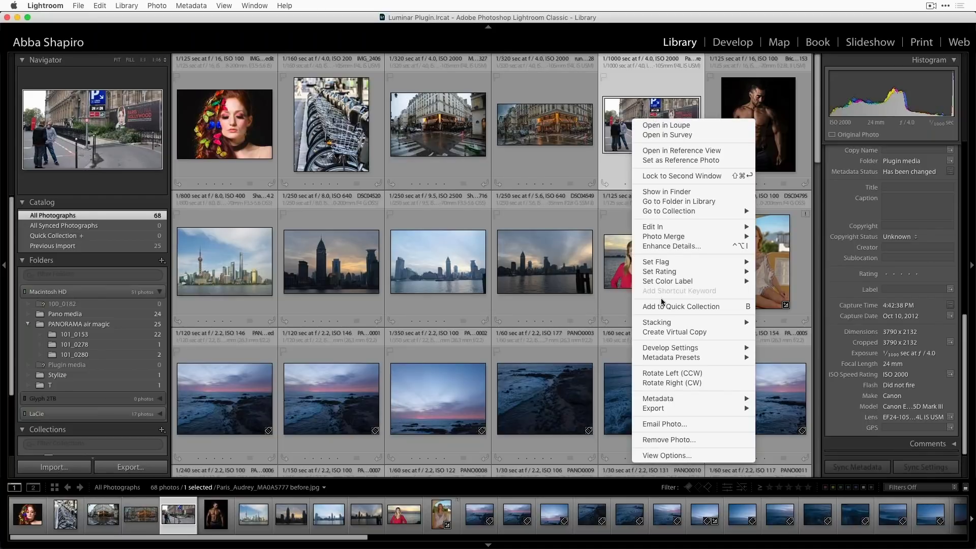
pyautogui.moveTo(657, 360)
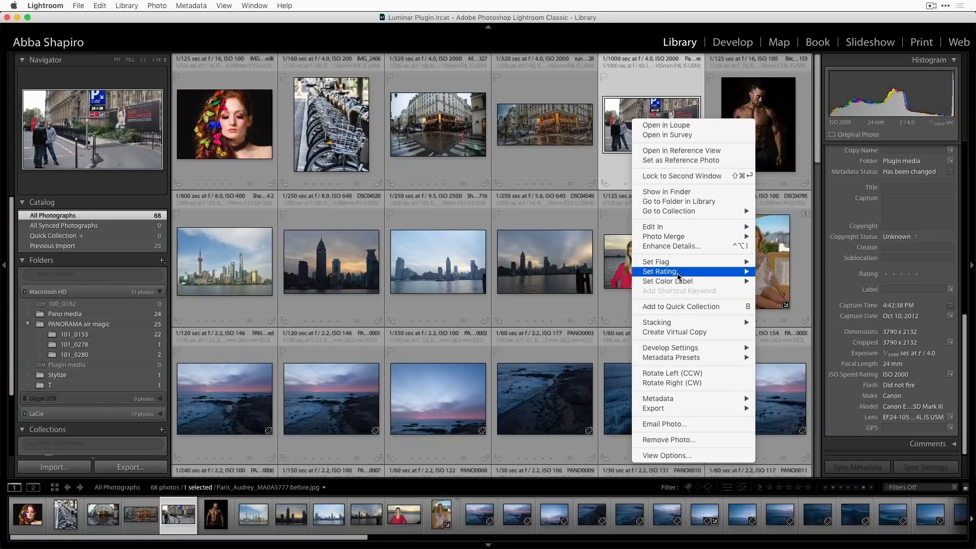
pyautogui.moveTo(676, 232)
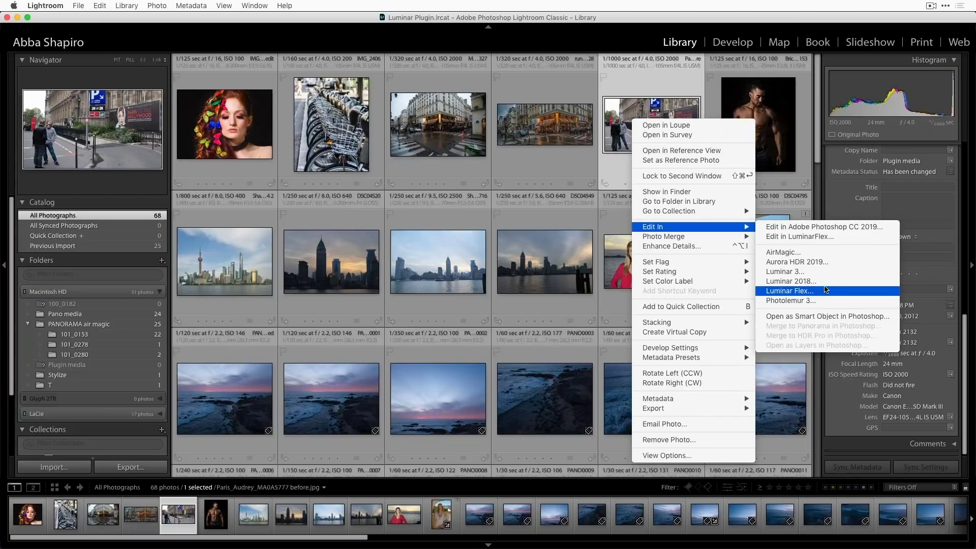
pyautogui.click(809, 281)
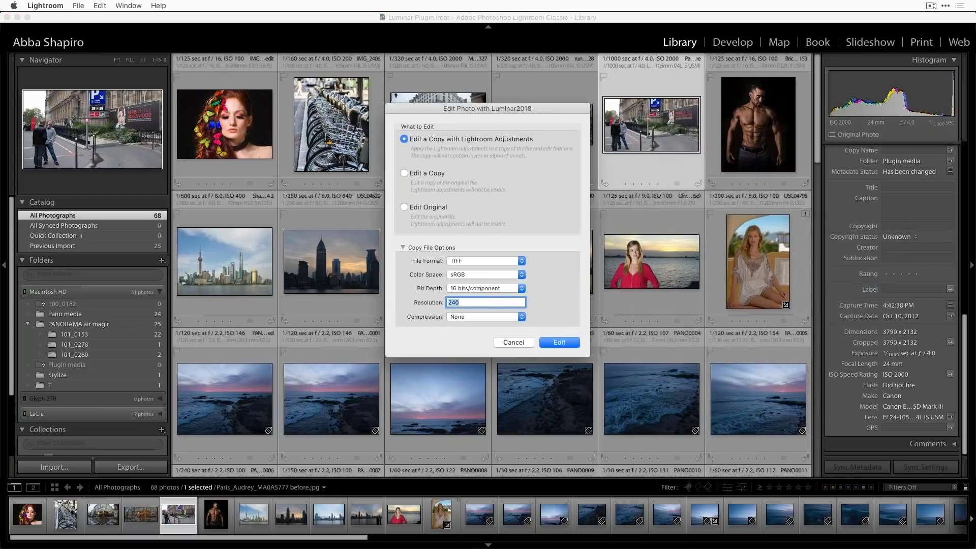
pyautogui.click(516, 339)
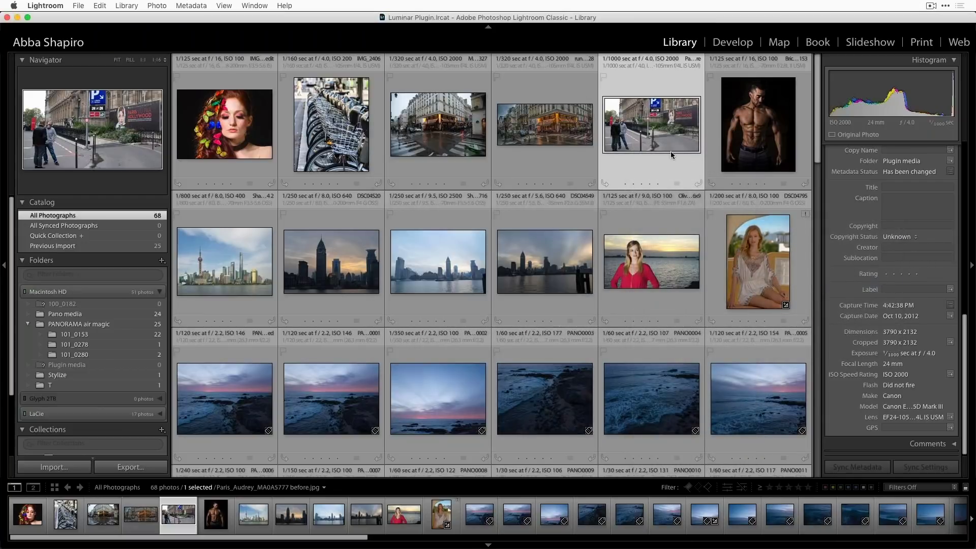
# Step: Show the selected Paris street photo enlarged in Loupe view
pyautogui.doubleClick(637, 130)
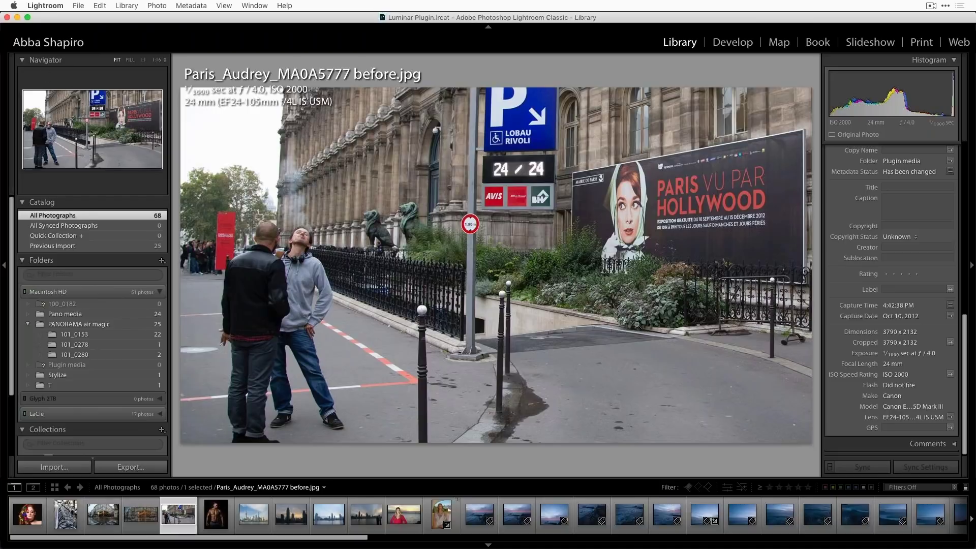
# Step: Send the Paris street photo to Luminar Flex as a TIFF copy with Lightroom adjustments, AdobeRGB (1998), 16 bits/component, resolution 240 and no compression
pyautogui.rightClick(582, 297)
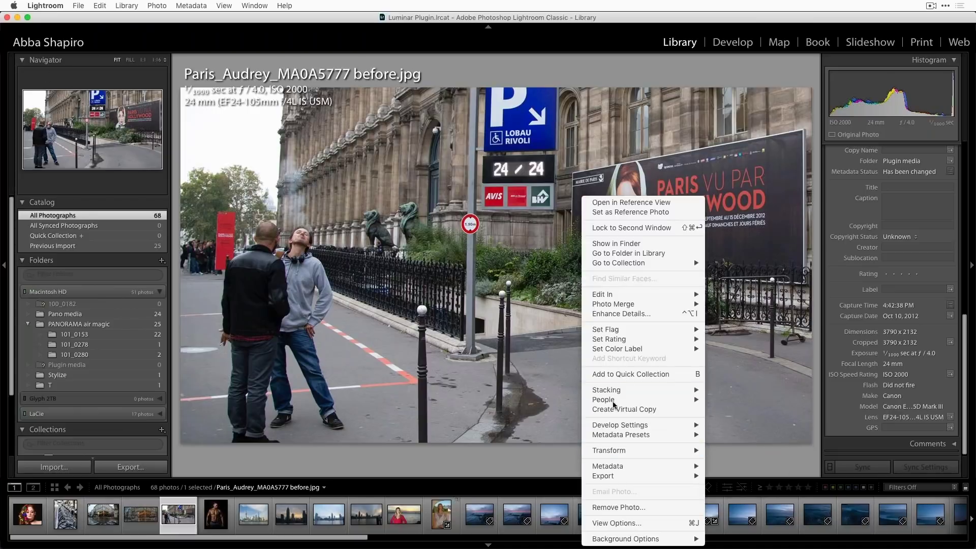
pyautogui.moveTo(633, 295)
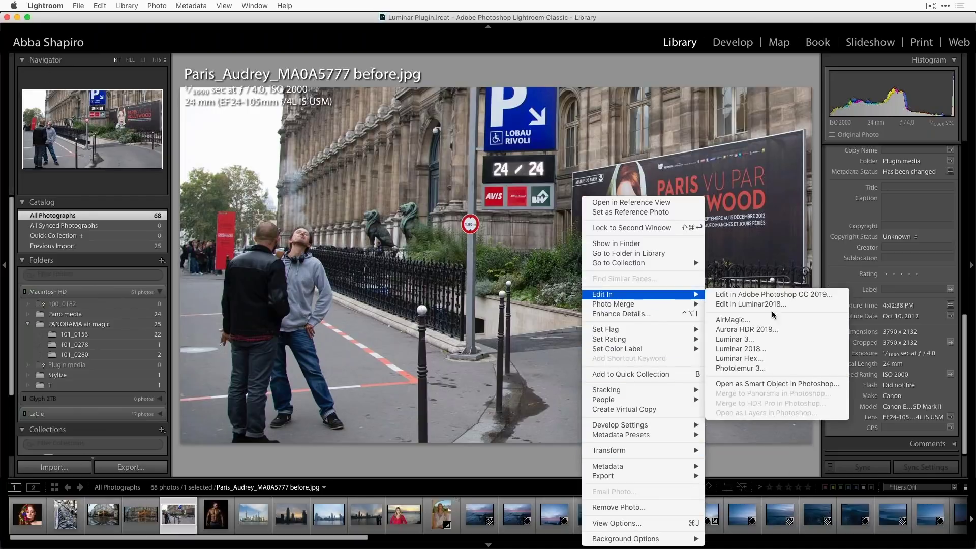
pyautogui.click(795, 358)
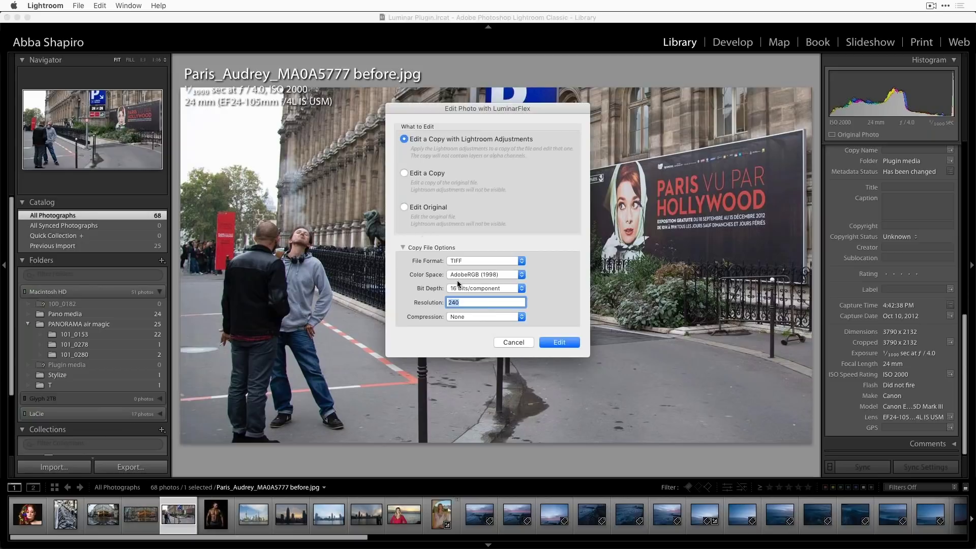
pyautogui.click(507, 261)
pyautogui.click(505, 261)
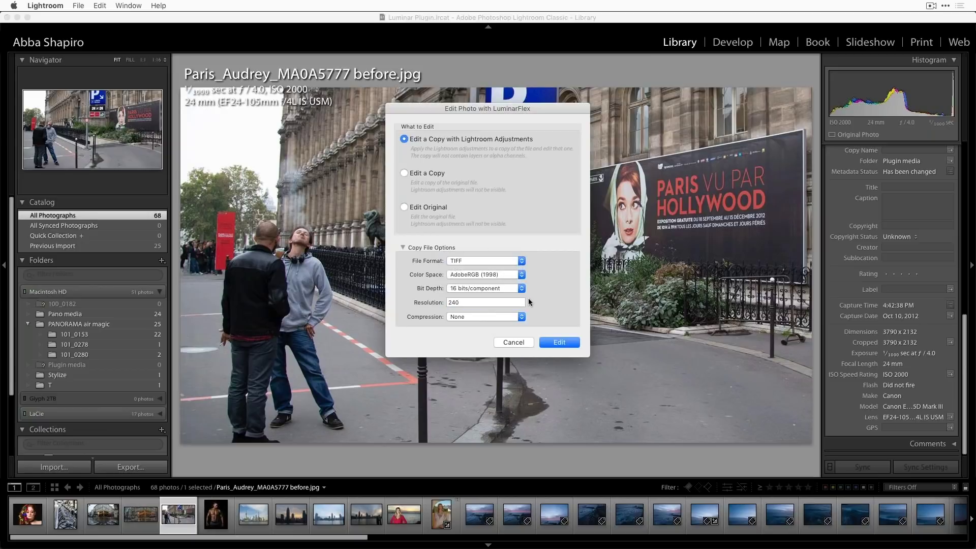
pyautogui.click(567, 344)
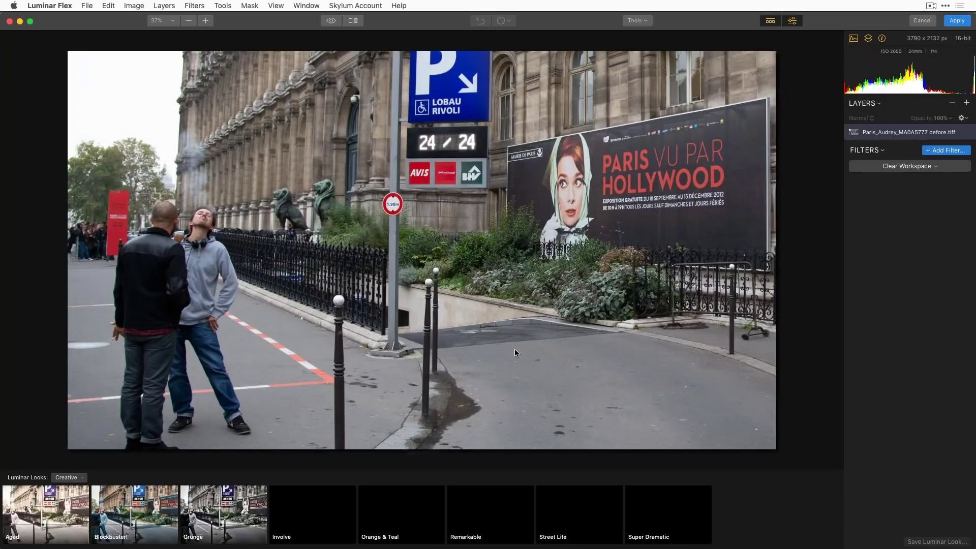
# Step: Apply the B&W Nostalgy look from the Professional collection and set the red saturation of its B&W Conversion filter to 52
pyautogui.click(81, 477)
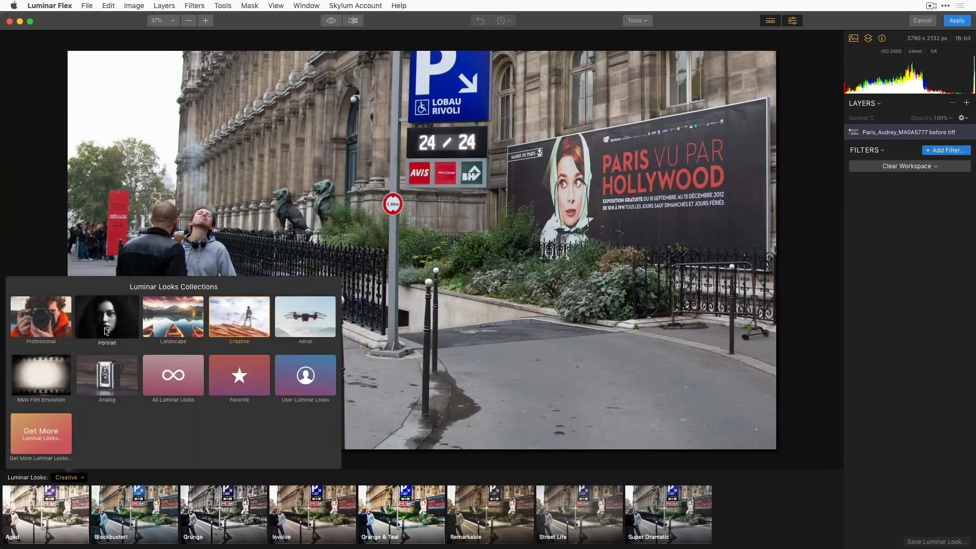
pyautogui.click(46, 327)
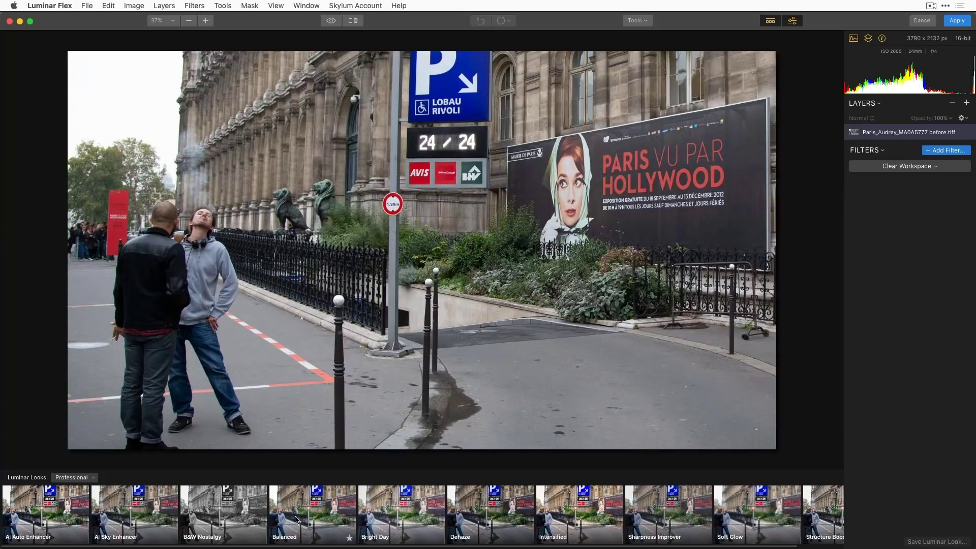
pyautogui.click(237, 517)
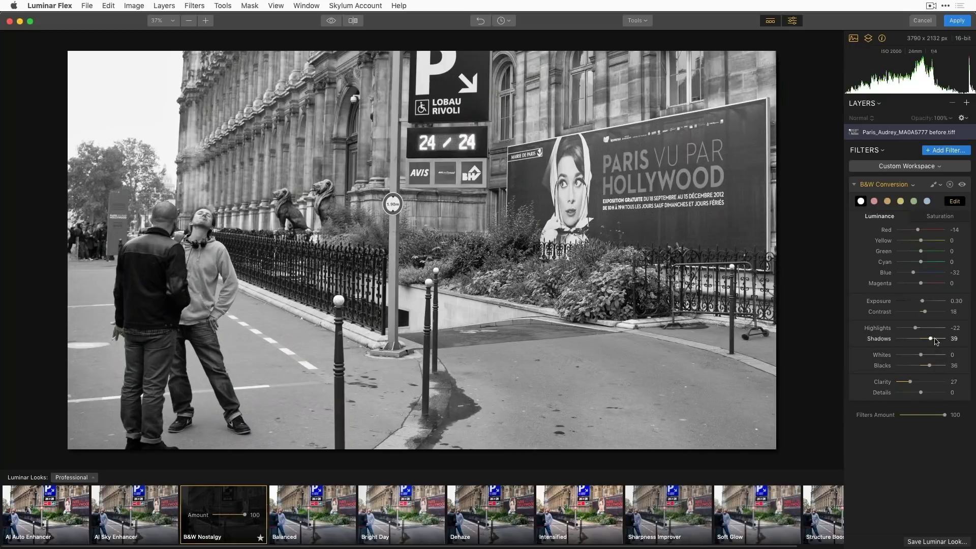
pyautogui.click(940, 216)
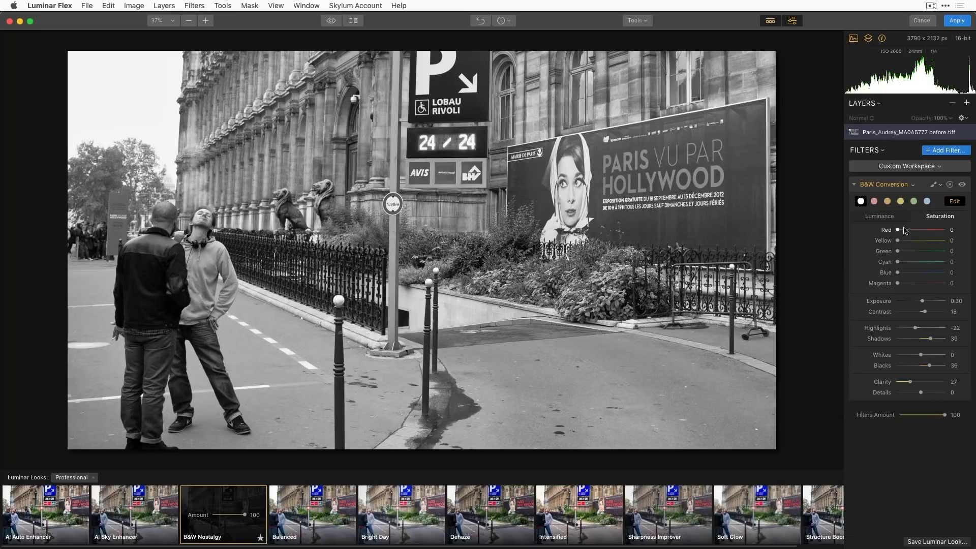
pyautogui.moveTo(899, 229); pyautogui.dragTo(913, 232)
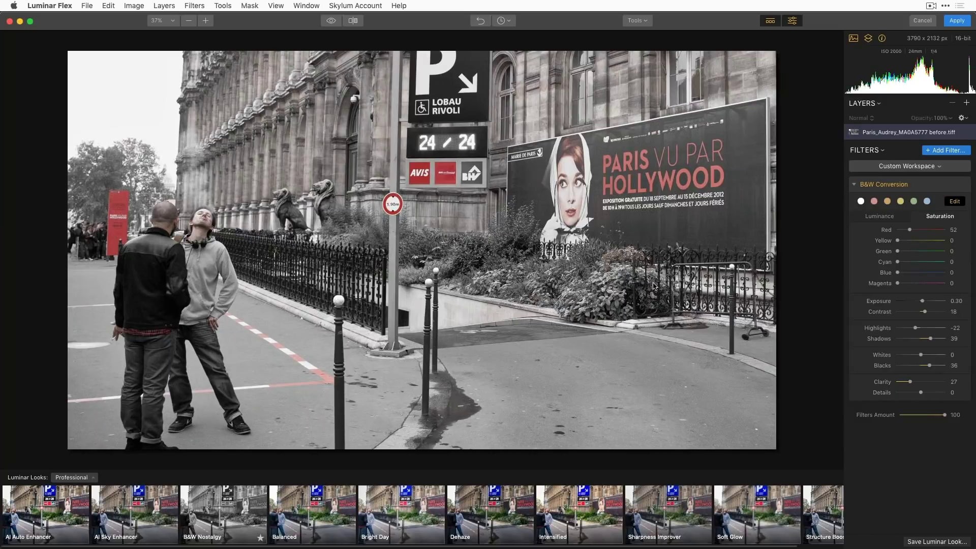
# Step: Add a Vignette filter with amount -84, size 31 and inner light 26
pyautogui.click(944, 150)
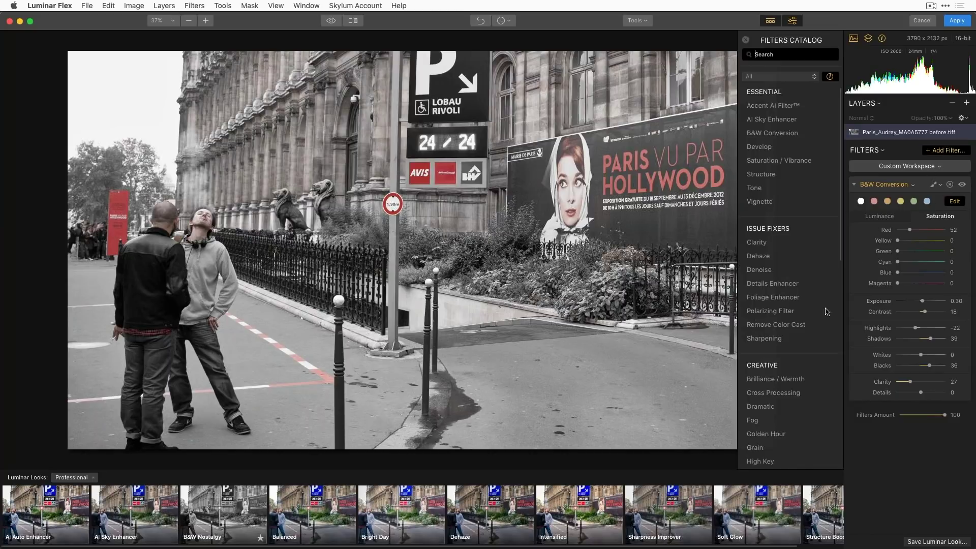
pyautogui.scroll(-15, 764, 449)
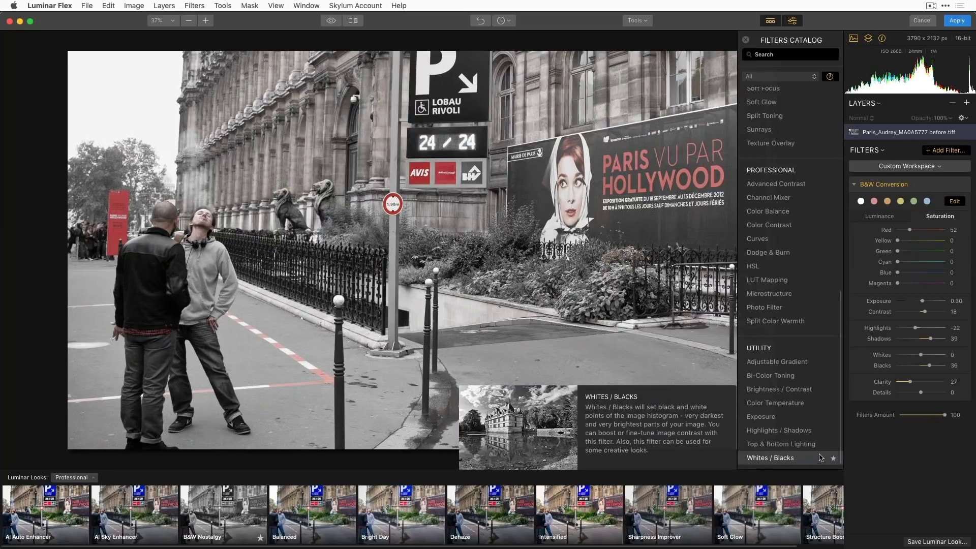
pyautogui.scroll(15, 810, 355)
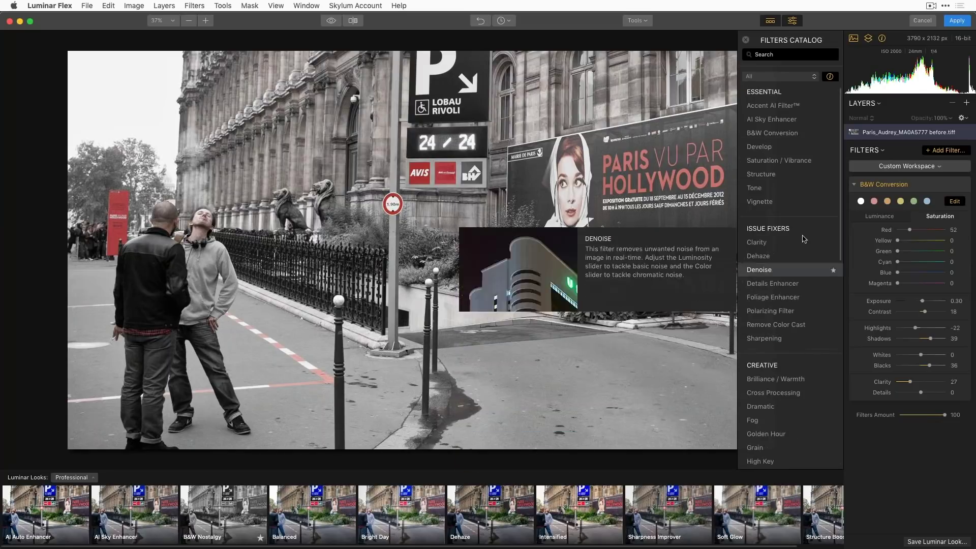
pyautogui.click(802, 203)
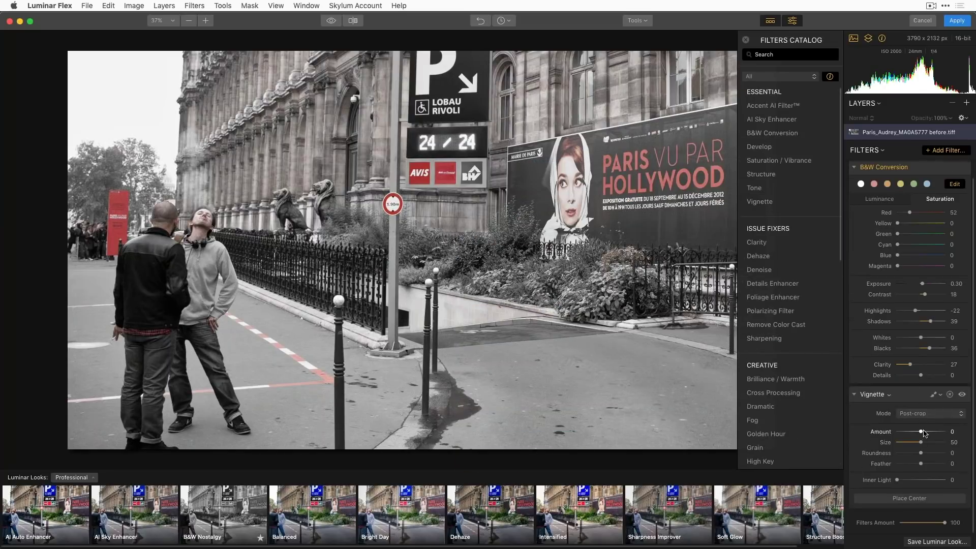
pyautogui.moveTo(922, 433)
pyautogui.mouseDown()
pyautogui.moveTo(909, 434)
pyautogui.moveTo(912, 442)
pyautogui.mouseUp()
pyautogui.moveTo(897, 481); pyautogui.dragTo(910, 480)
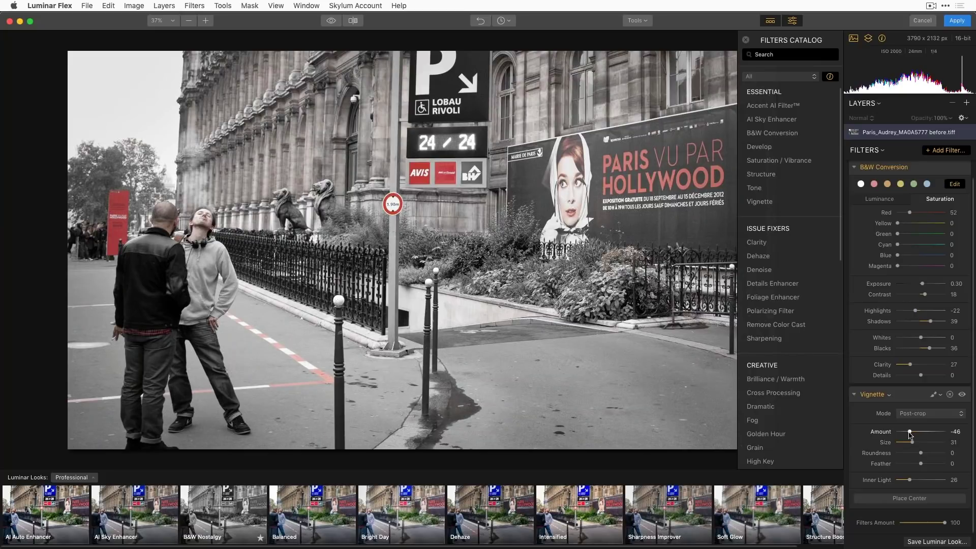
pyautogui.moveTo(910, 433); pyautogui.dragTo(903, 436)
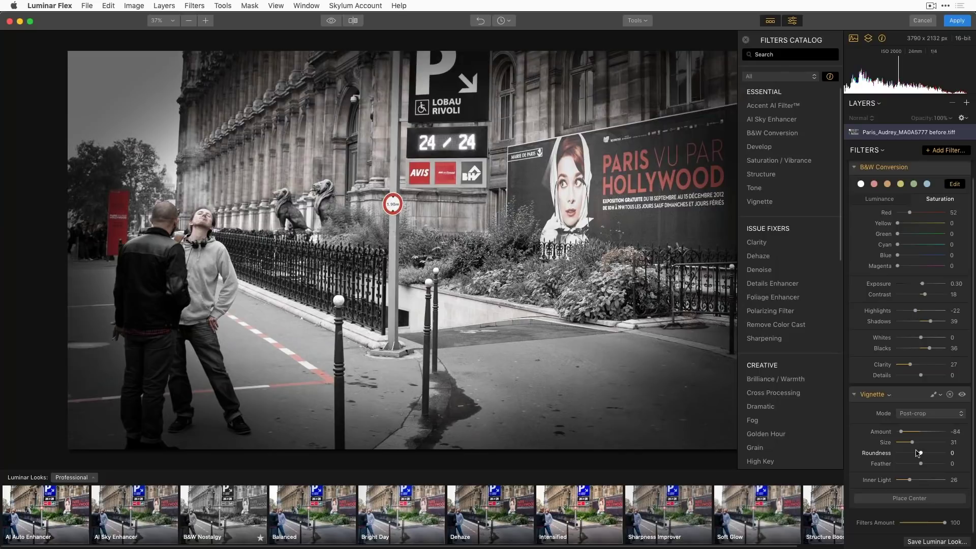
# Step: Set the vignette's size to 8, feather to -100 and roundness to 70, and centre it on the woman's face on the billboard
pyautogui.moveTo(912, 442); pyautogui.dragTo(896, 464)
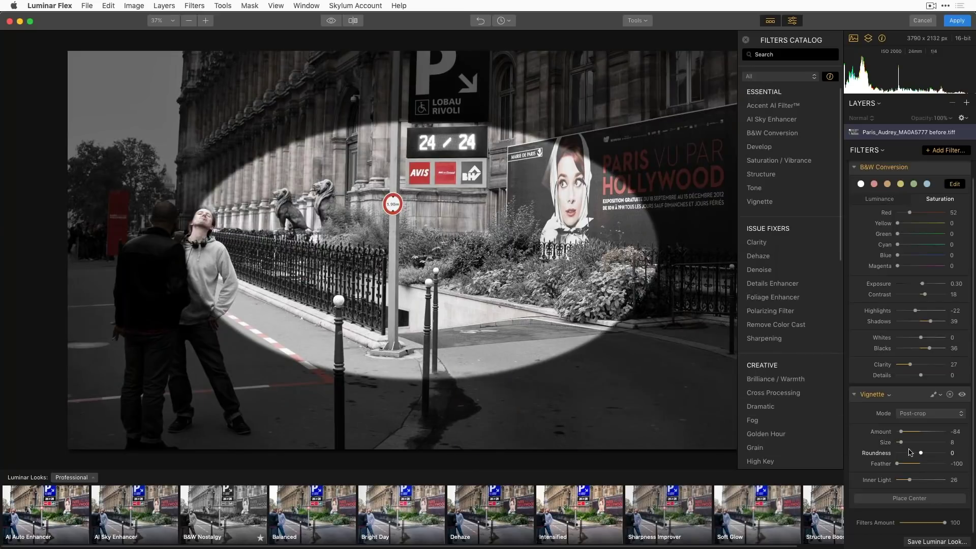
pyautogui.moveTo(922, 454); pyautogui.dragTo(937, 452)
pyautogui.click(910, 498)
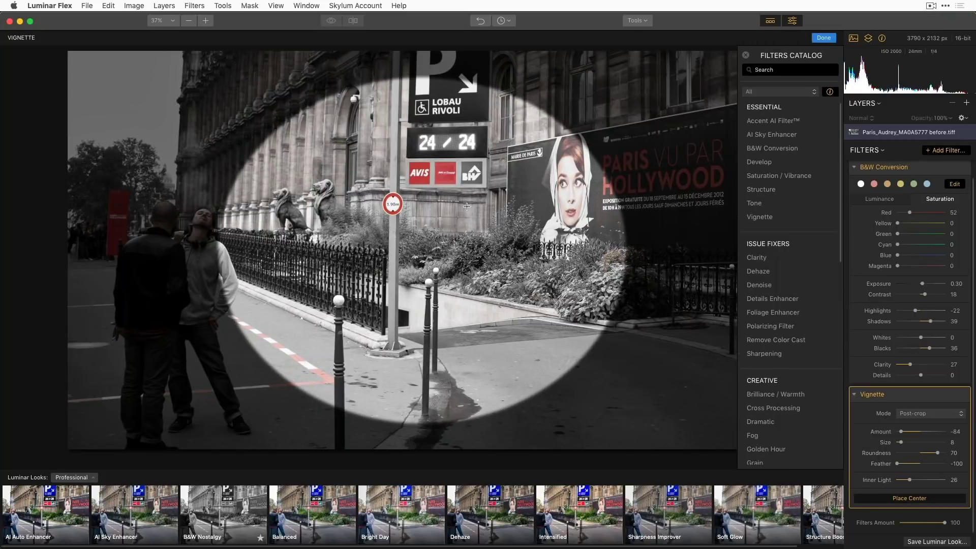
pyautogui.click(572, 216)
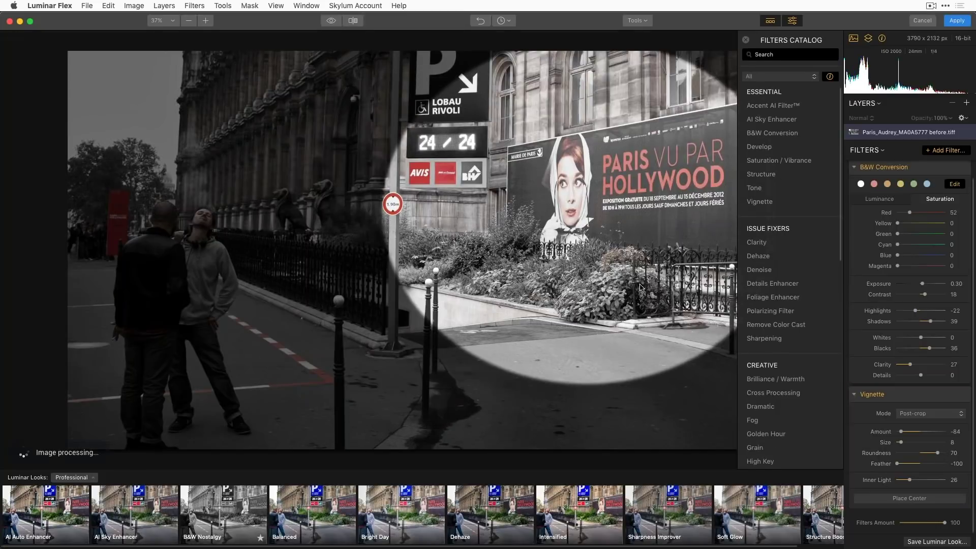
# Step: Soften the vignette with amount -40, feather -2 and inner light 23, and compare the photo with and without it
pyautogui.moveTo(901, 431); pyautogui.dragTo(908, 479)
pyautogui.click(916, 463)
pyautogui.moveTo(914, 431); pyautogui.dragTo(911, 431)
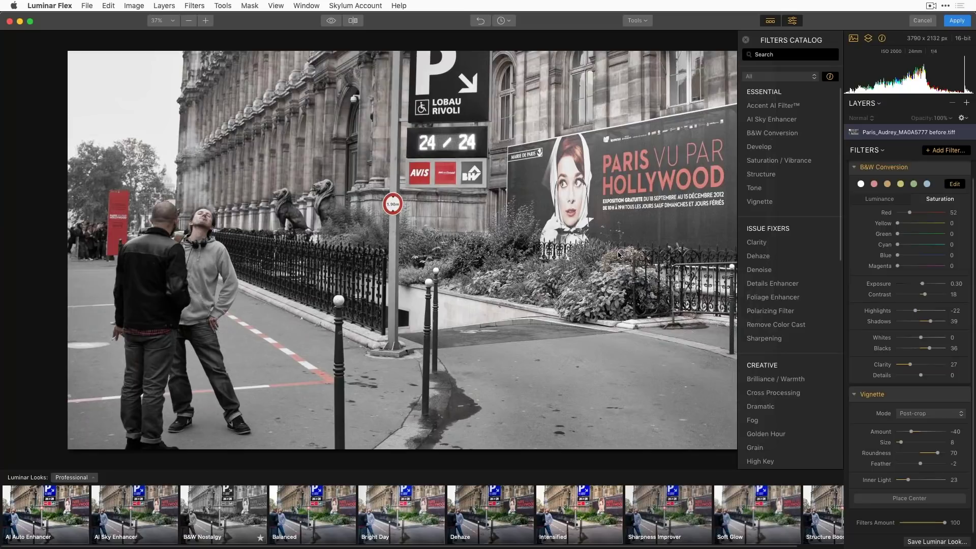
pyautogui.moveTo(964, 398)
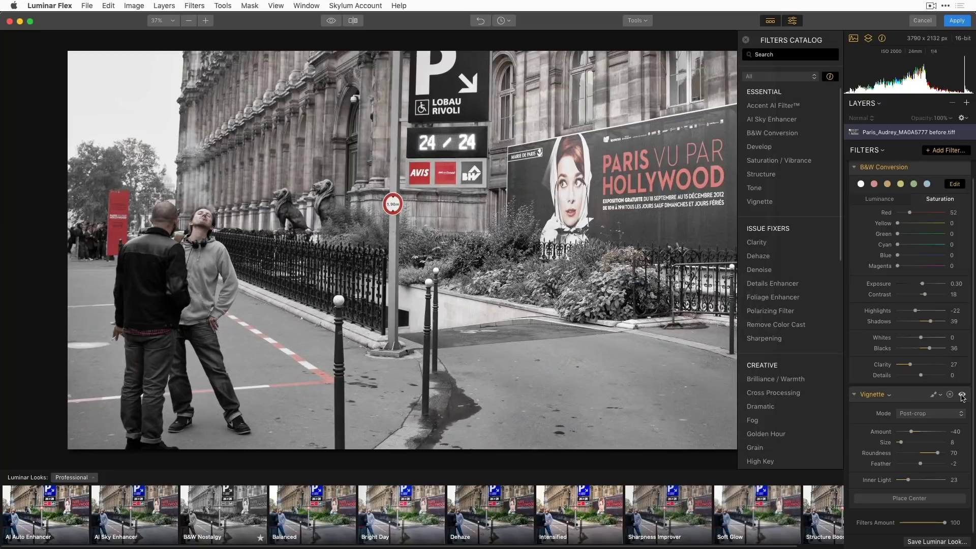
pyautogui.click(962, 396)
pyautogui.click(962, 395)
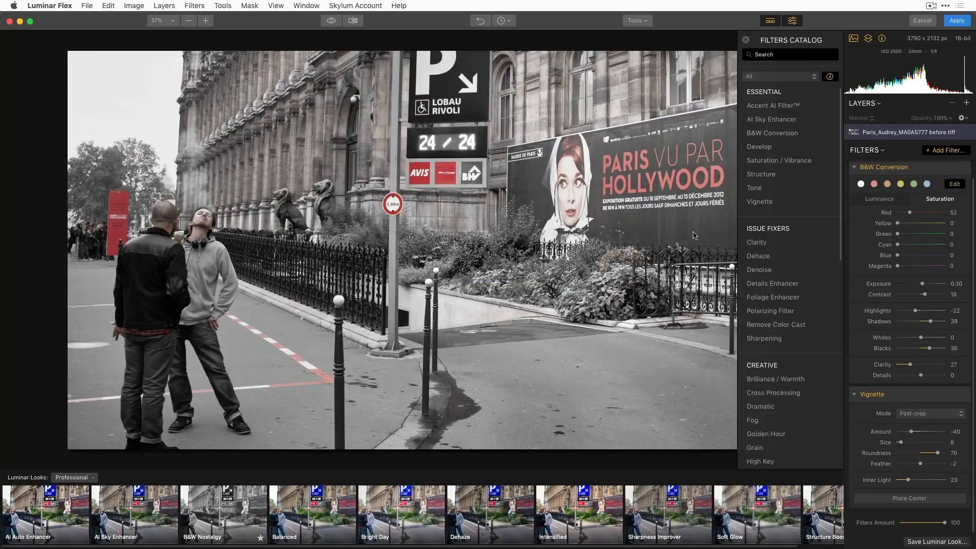
# Step: Apply the edits to return the photo to Lightroom Classic and show the library as a thumbnail grid
pyautogui.click(961, 22)
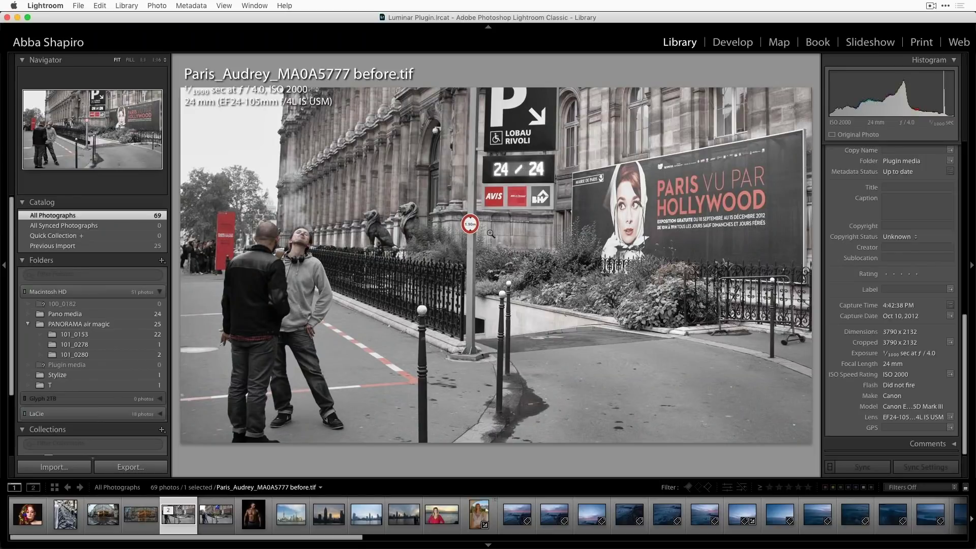
pyautogui.press('g')
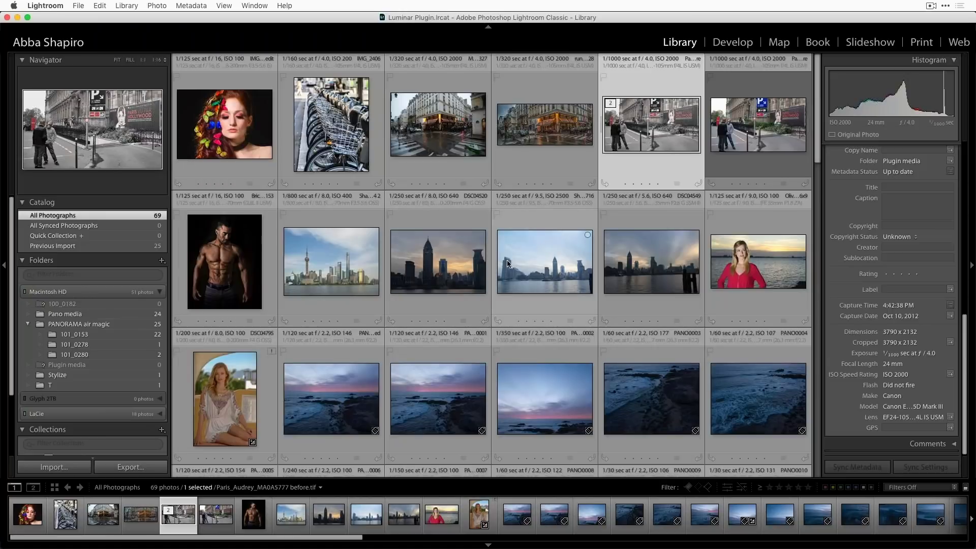
pyautogui.scroll(-4, 523, 262)
pyautogui.scroll(4, 539, 262)
pyautogui.scroll(-1, 540, 262)
pyautogui.scroll(1, 539, 262)
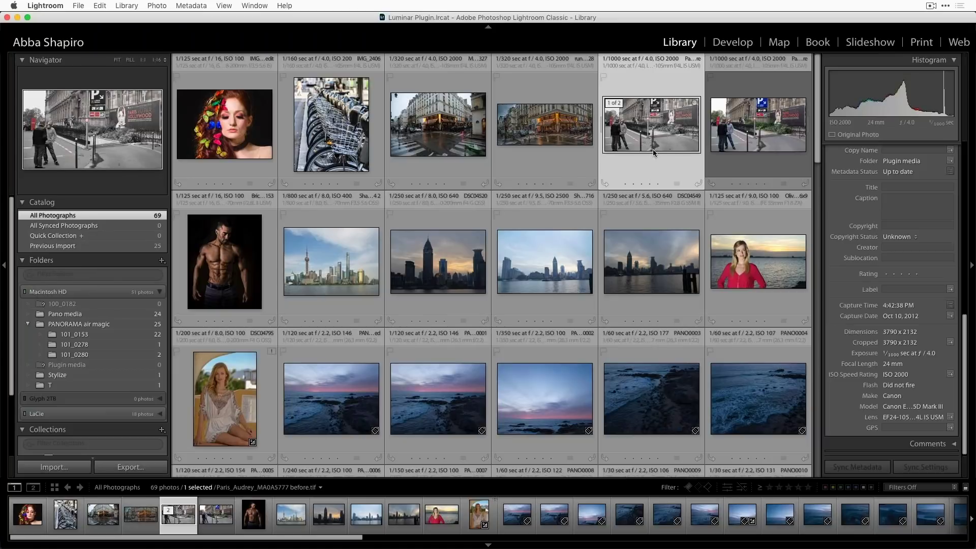
# Step: Select Shanghai-05716.JPG and IMG_2054_edit.tif in turn and examine their file, capture and camera metadata
pyautogui.click(560, 263)
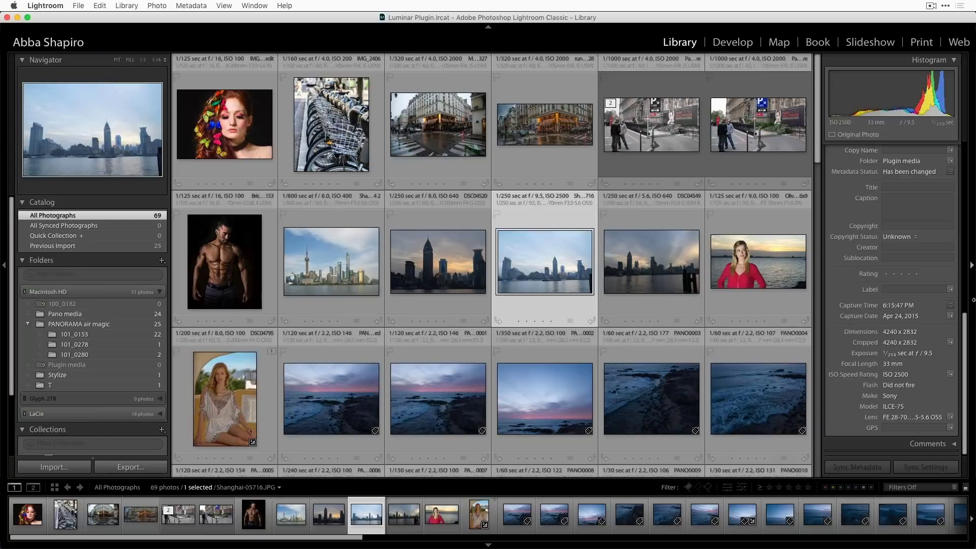
pyautogui.scroll(5, 904, 357)
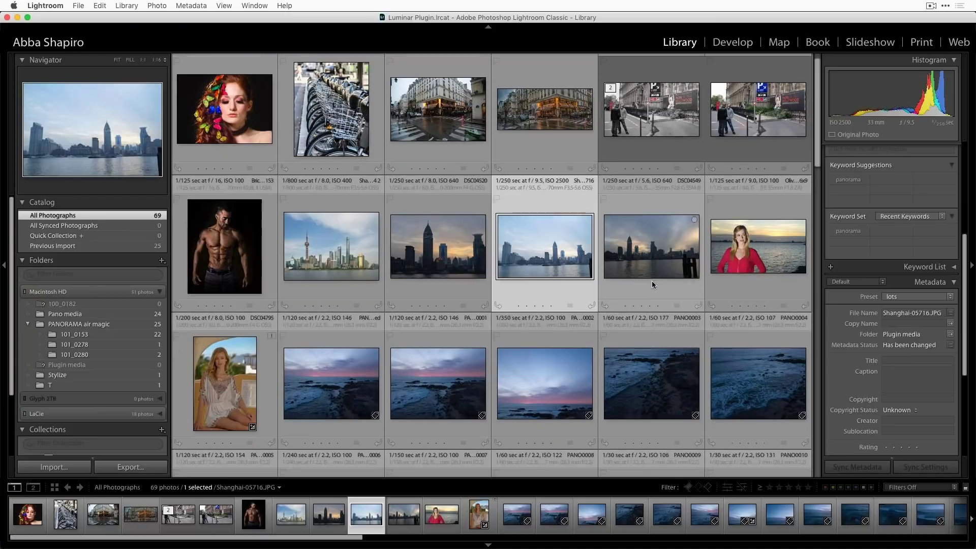
pyautogui.click(235, 165)
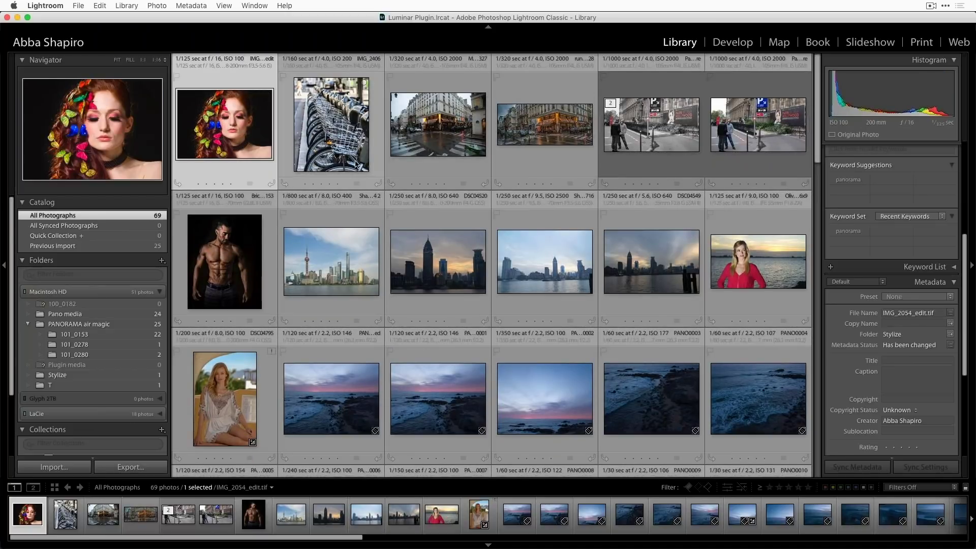
pyautogui.scroll(4, 935, 383)
pyautogui.scroll(-10, 933, 385)
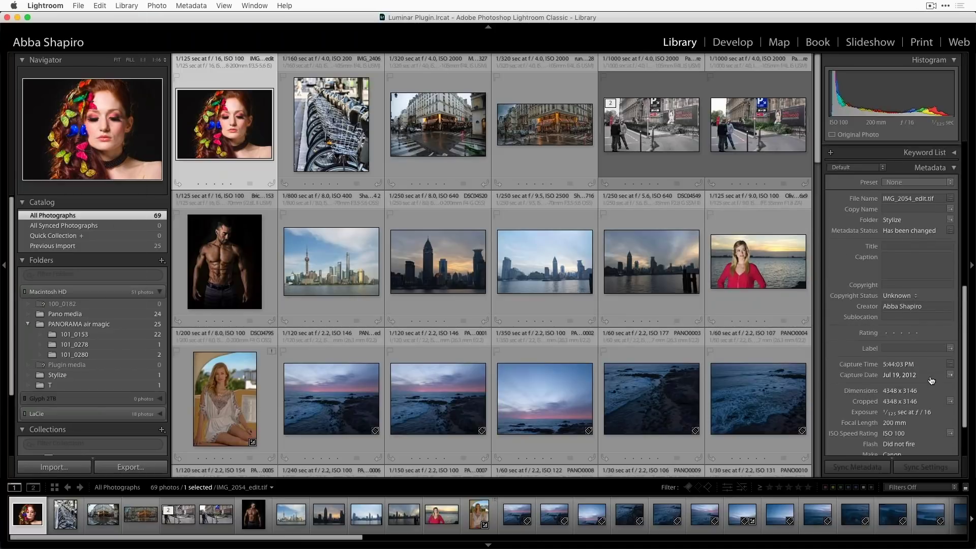
pyautogui.scroll(-1, 623, 364)
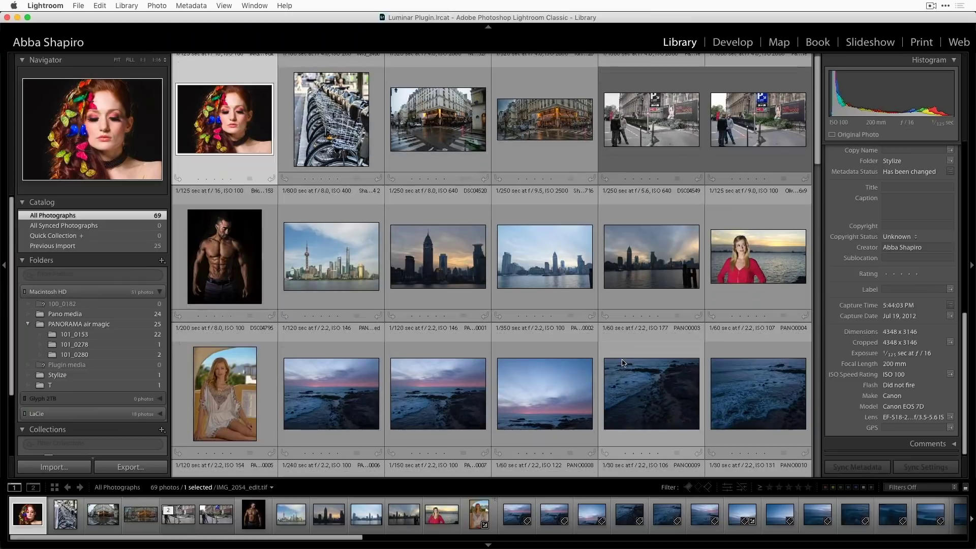
# Step: Examine the metadata of the Shanghai skyline photo and of DSC04795.tiff while browsing the library grid
pyautogui.click(568, 264)
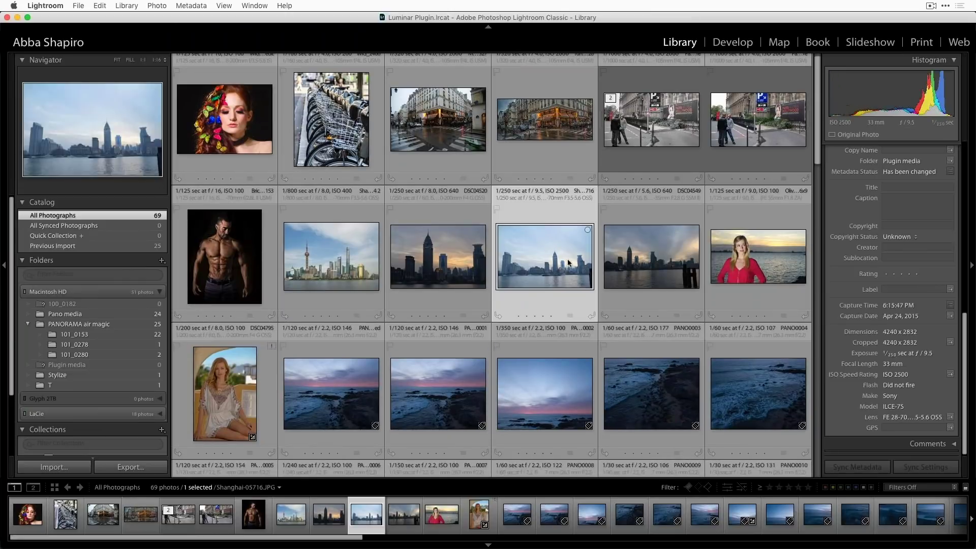
pyautogui.scroll(3, 924, 321)
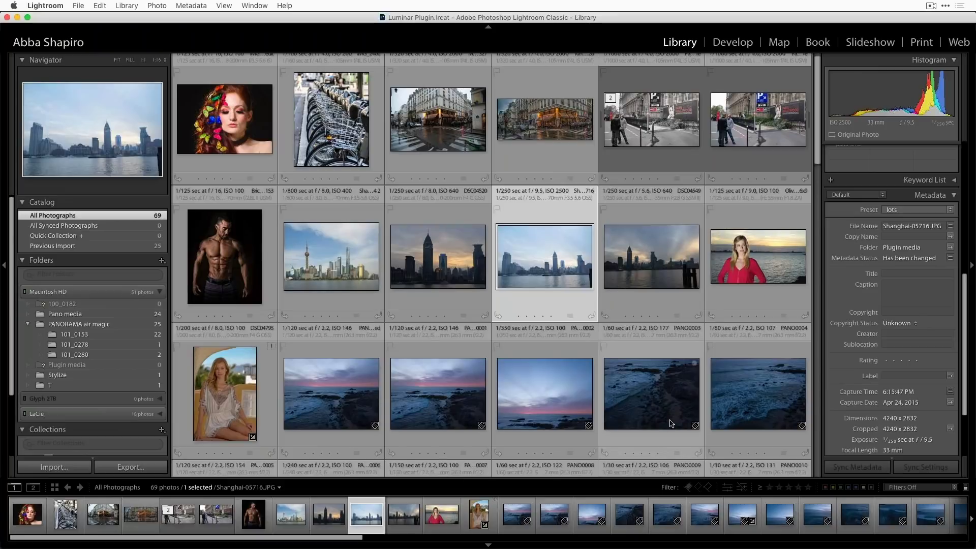
pyautogui.scroll(-5, 720, 409)
pyautogui.scroll(3, 715, 399)
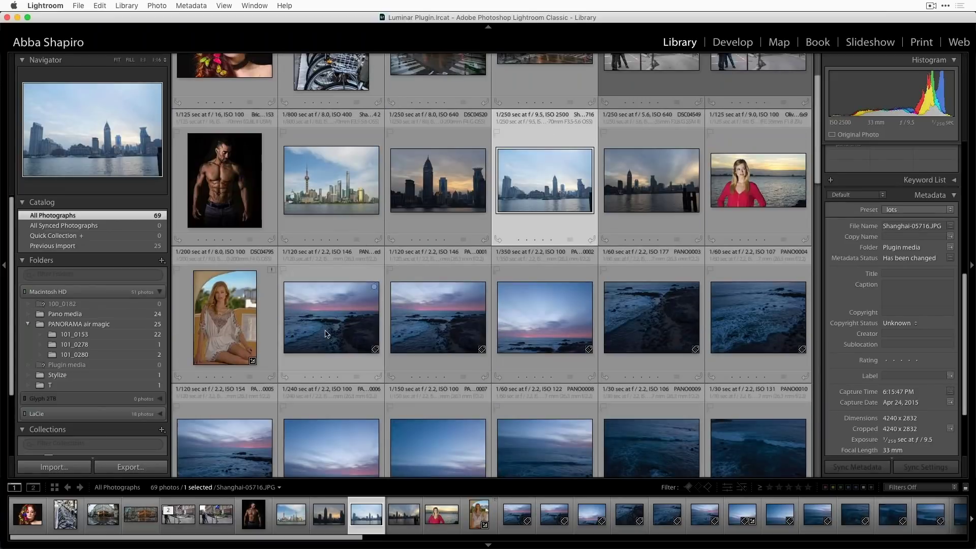
pyautogui.click(217, 328)
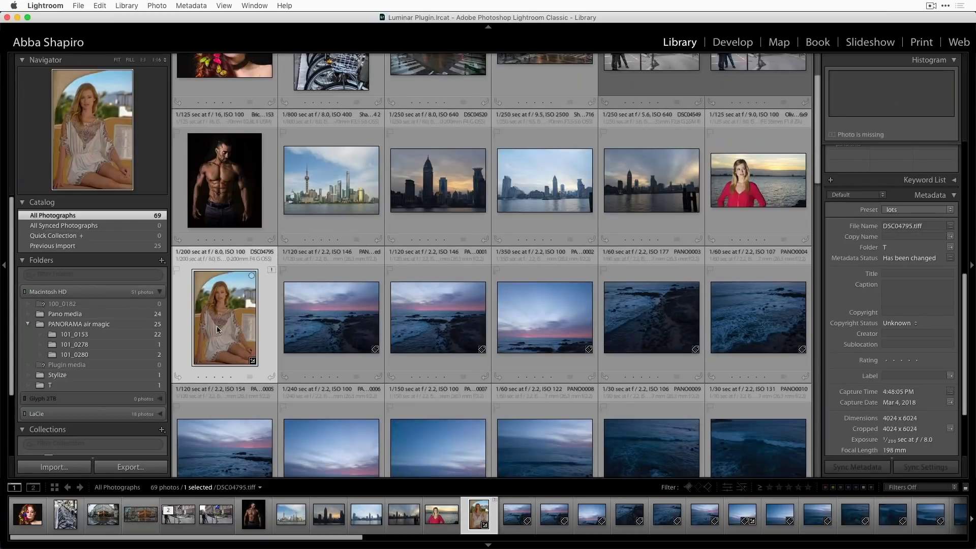
pyautogui.scroll(2, 308, 312)
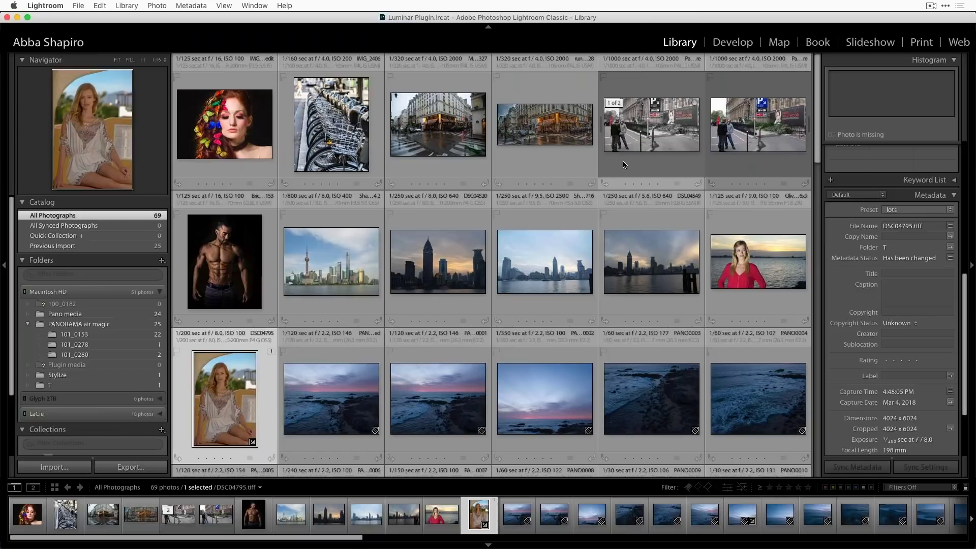
# Step: Open the Paris street corner photo MA0A1327.CR2 and transfer it to Luminar Flex through the plug-in extras
pyautogui.click(426, 143)
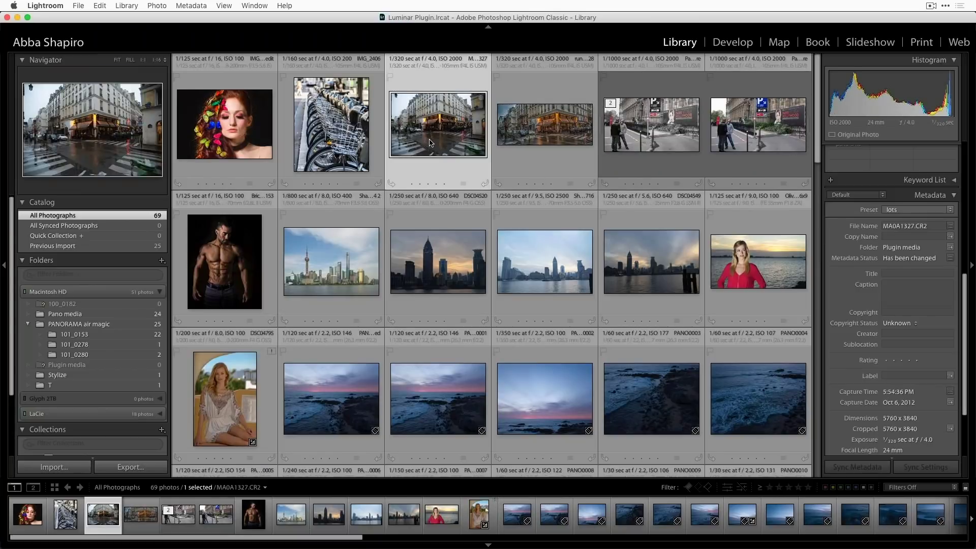
pyautogui.doubleClick(459, 138)
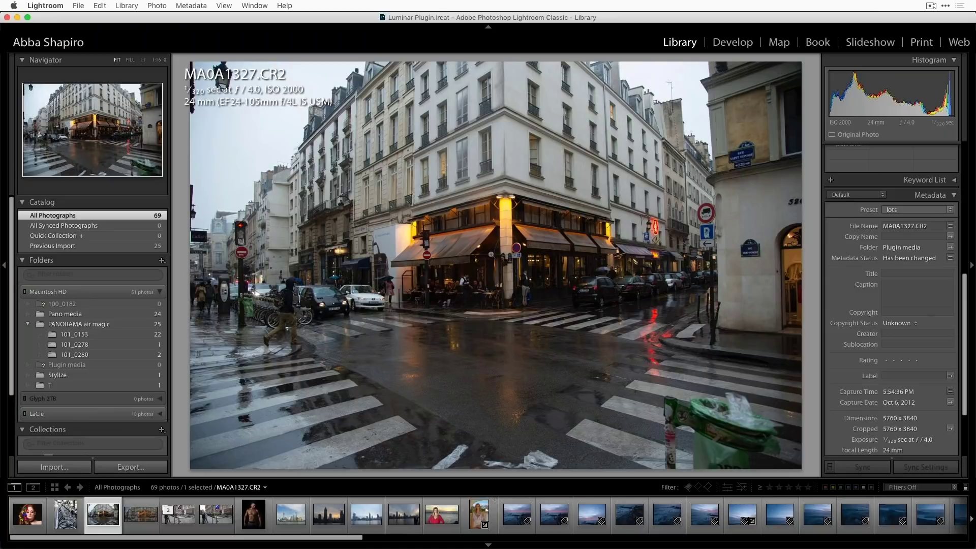
pyautogui.rightClick(293, 176)
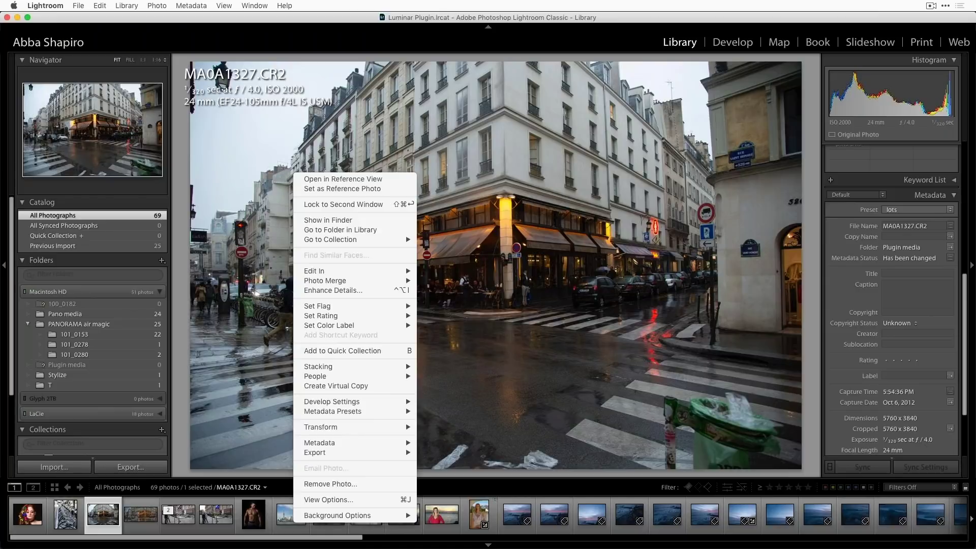
pyautogui.moveTo(339, 273)
pyautogui.click(206, 233)
pyautogui.click(80, 5)
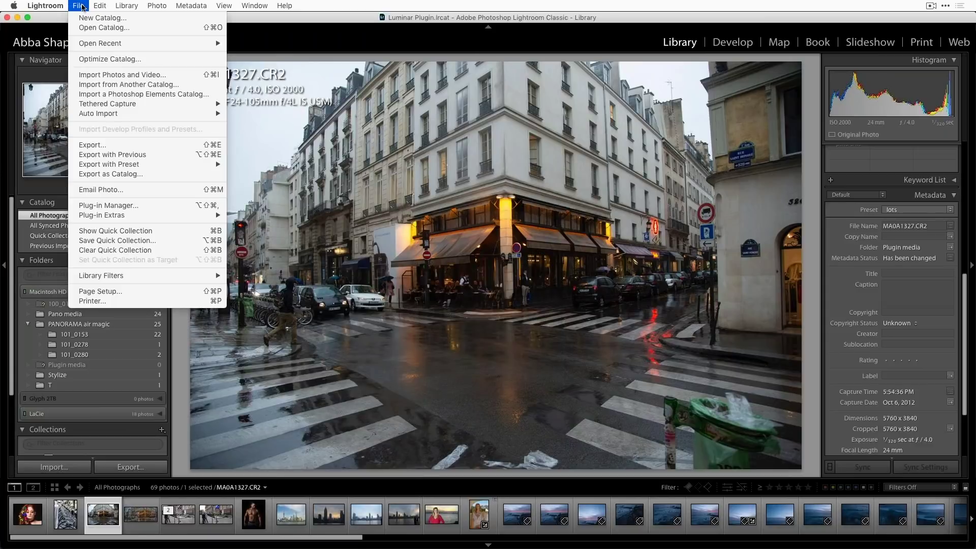
pyautogui.moveTo(121, 218)
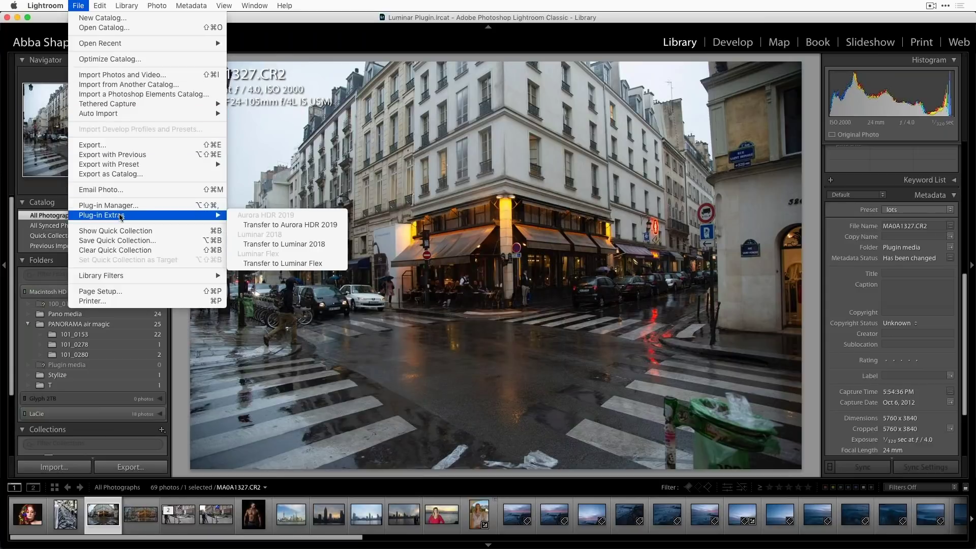
pyautogui.click(332, 264)
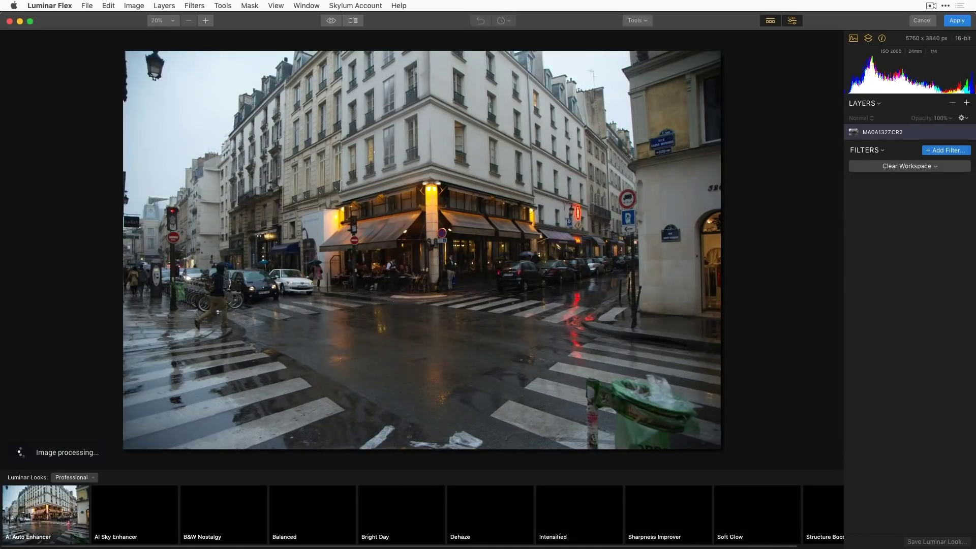
# Step: Add the RAW Develop filter and set shadows to 46, clarity to 28 and highlights to -34
pyautogui.click(949, 152)
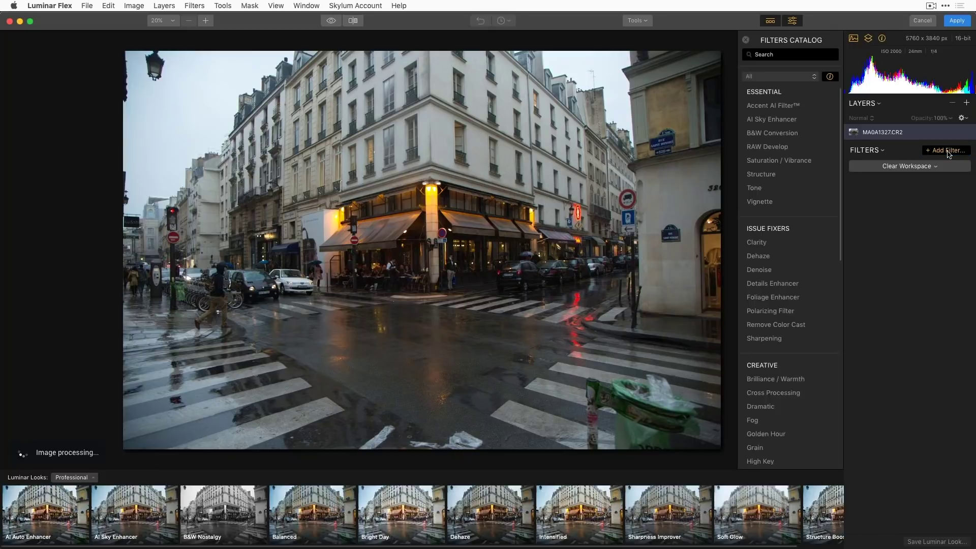
pyautogui.moveTo(773, 148)
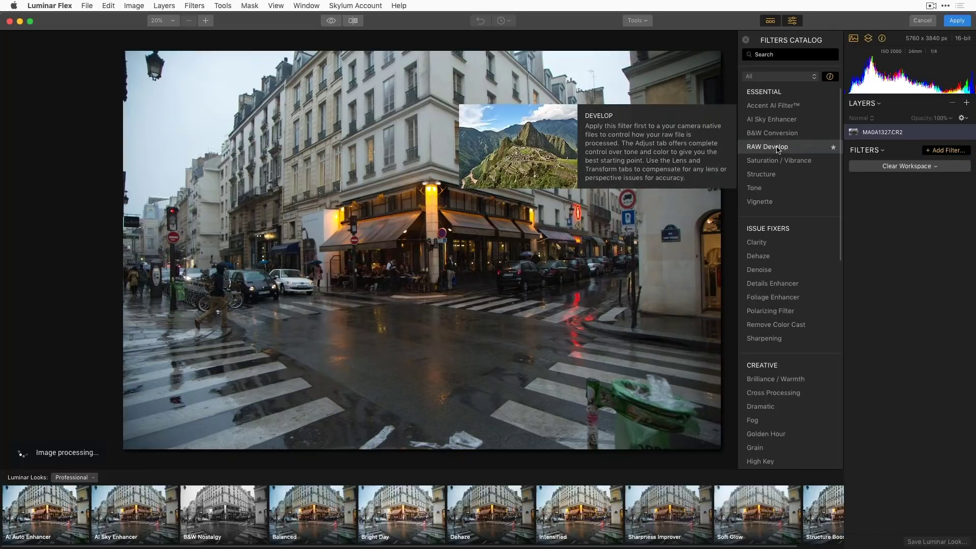
pyautogui.click(780, 150)
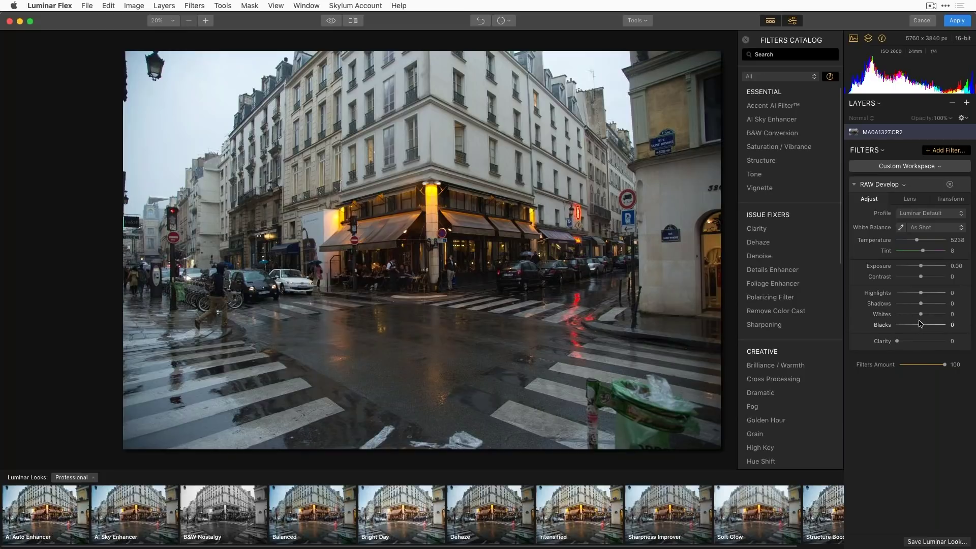
pyautogui.moveTo(926, 305); pyautogui.dragTo(933, 304)
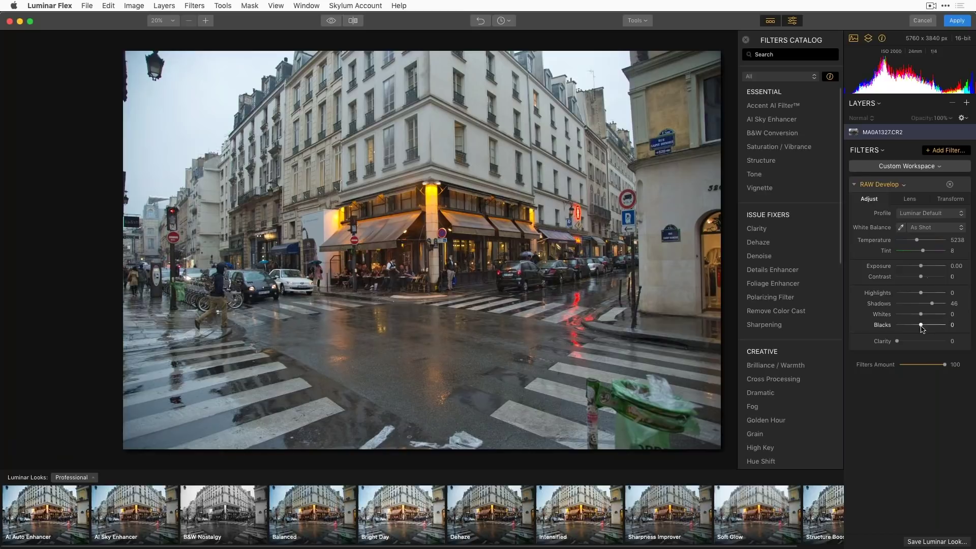
pyautogui.moveTo(898, 342); pyautogui.dragTo(911, 342)
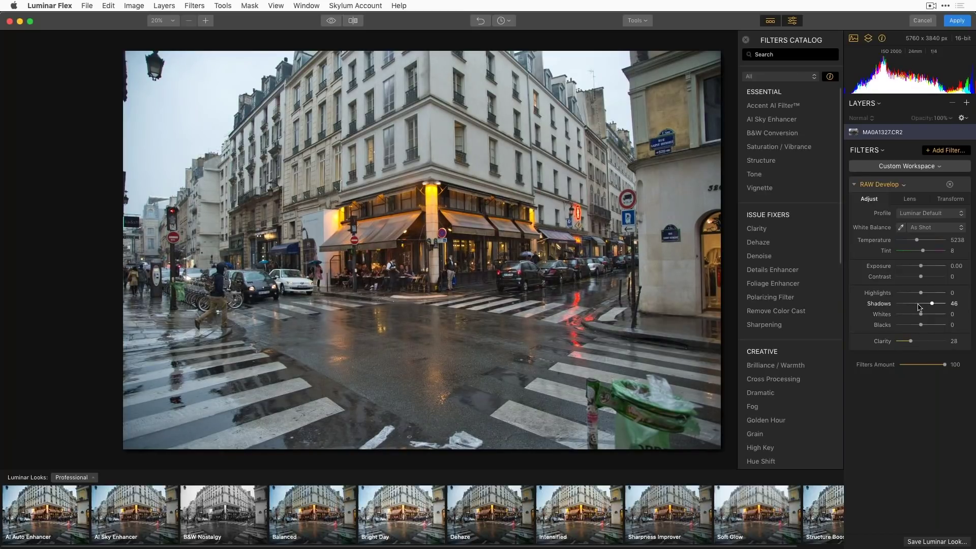
pyautogui.moveTo(921, 293); pyautogui.dragTo(912, 293)
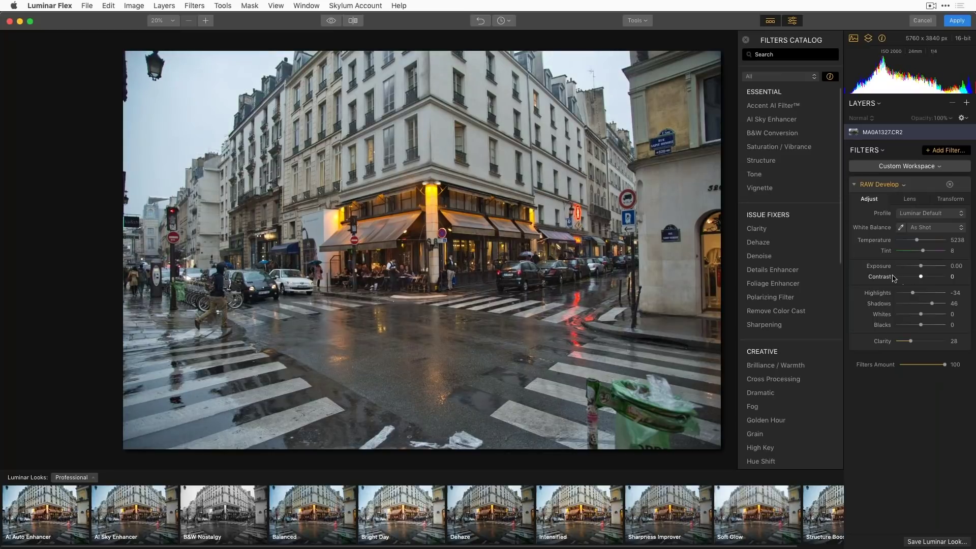
# Step: Add the Accent AI and AI Sky Enhancer filters, try the accent boost and reset it, and set the sky amount to 91
pyautogui.click(774, 111)
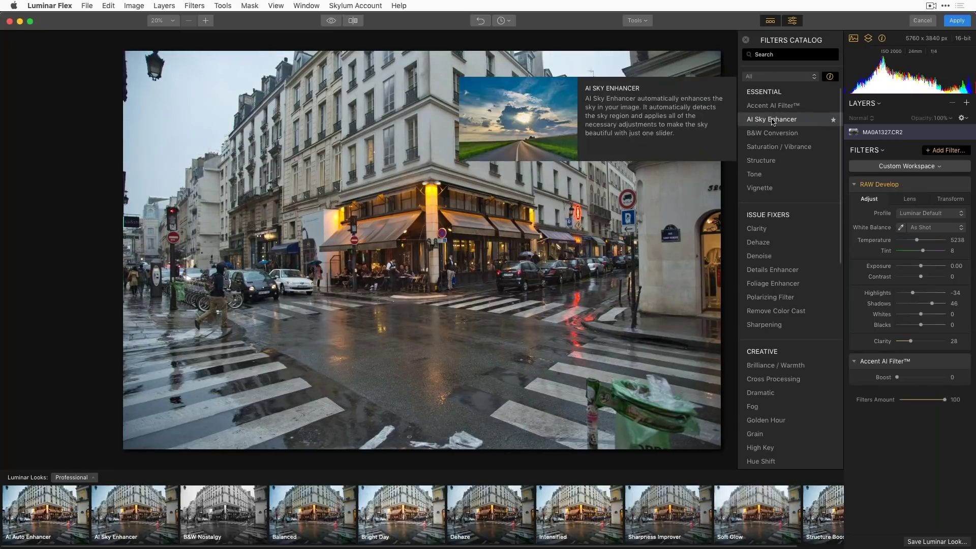
pyautogui.click(774, 121)
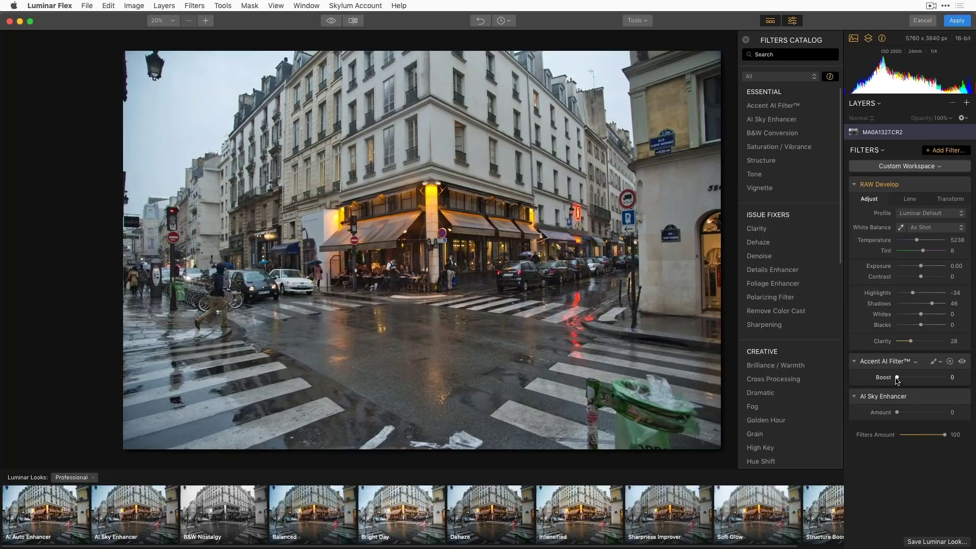
pyautogui.moveTo(897, 381); pyautogui.dragTo(935, 389)
pyautogui.doubleClick(934, 389)
pyautogui.moveTo(897, 413); pyautogui.dragTo(941, 414)
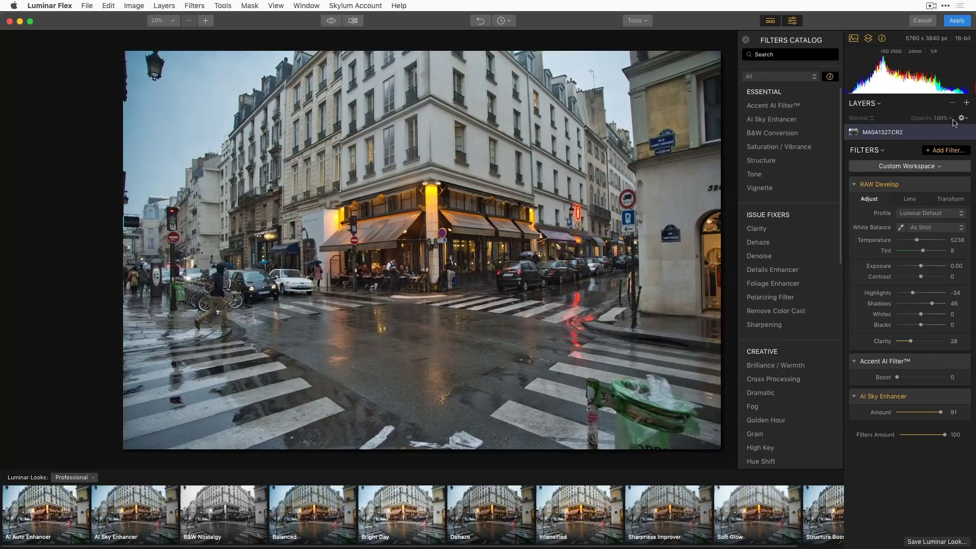
# Step: Add a new adjustment layer and try the Intensified and Soft Glow looks on it
pyautogui.click(967, 104)
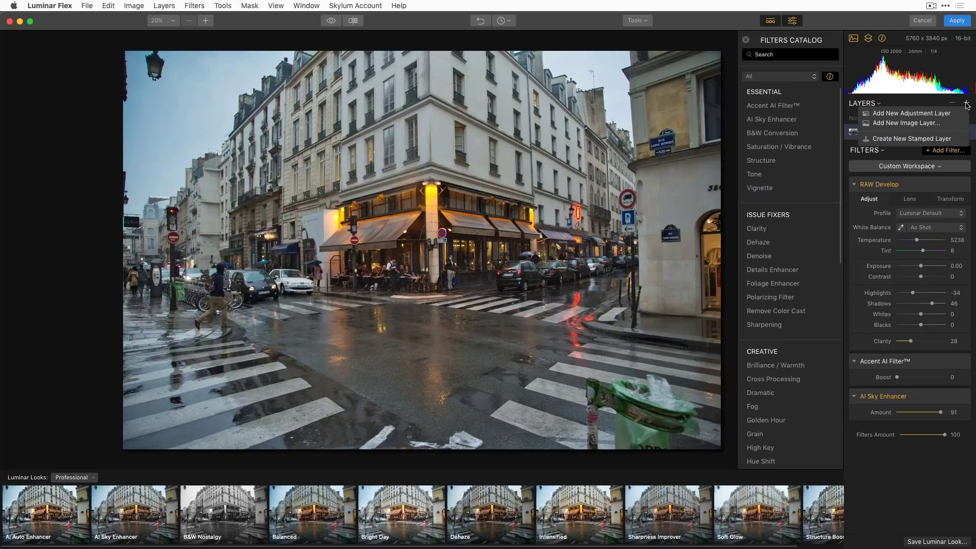
pyautogui.click(954, 113)
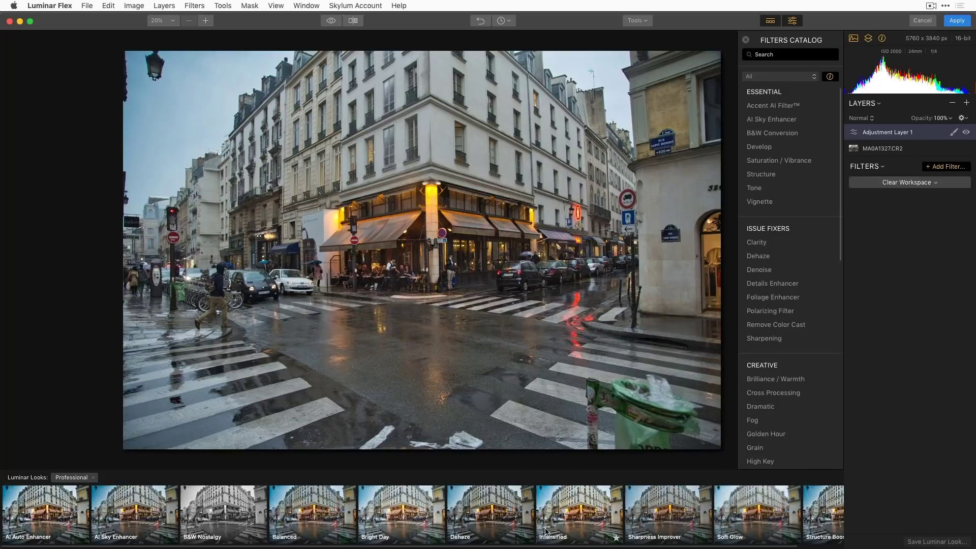
pyautogui.click(574, 520)
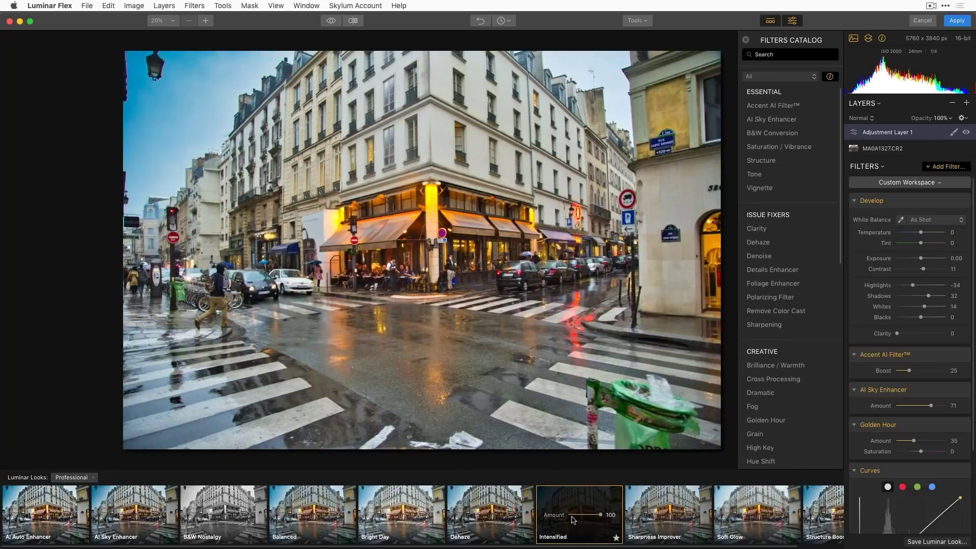
pyautogui.click(748, 518)
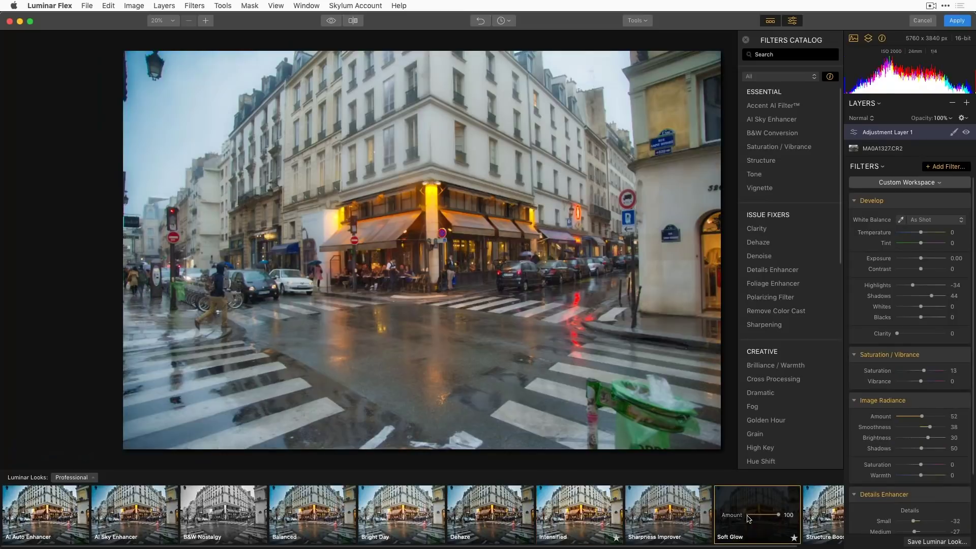
# Step: Switch to the Analog looks collection, try several of its looks on the adjustment layer and apply Analog Look 07
pyautogui.click(93, 478)
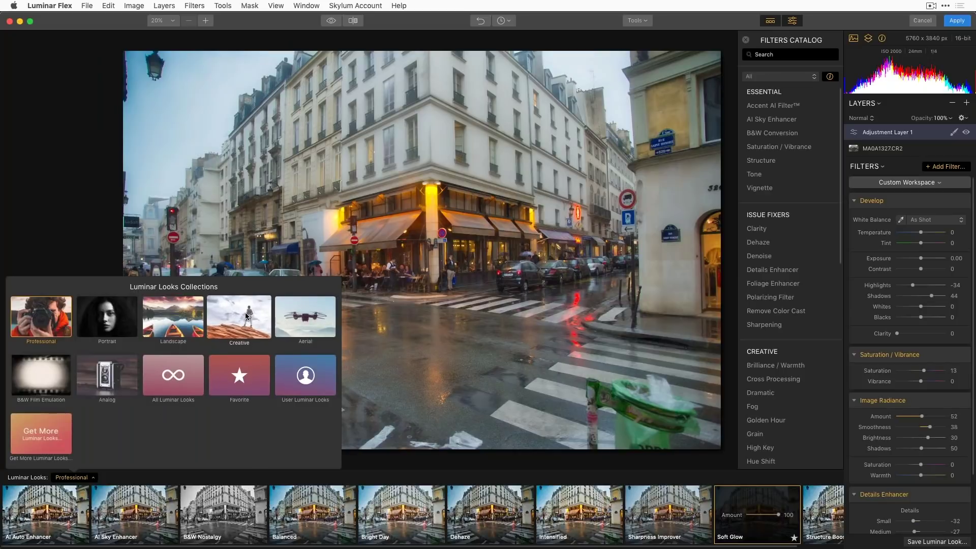
pyautogui.click(120, 372)
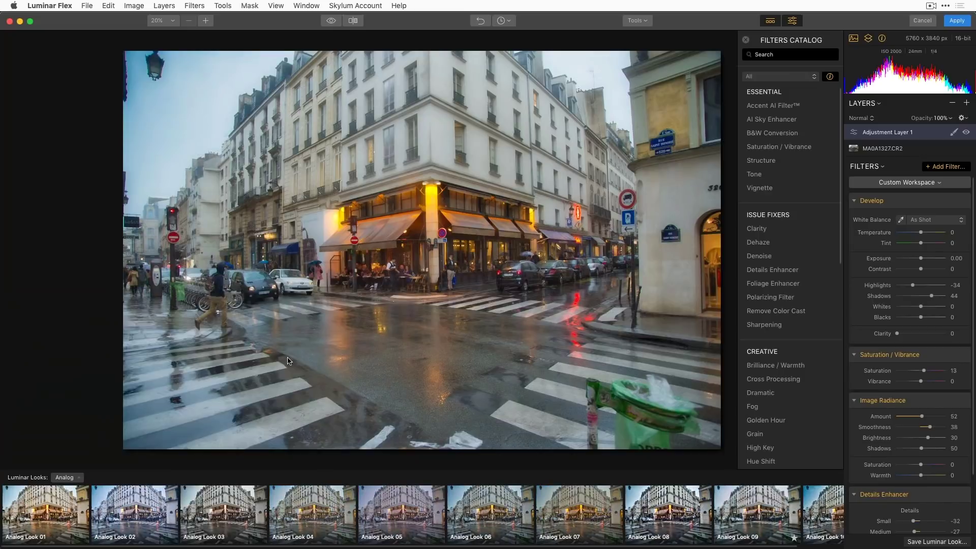
pyautogui.click(113, 527)
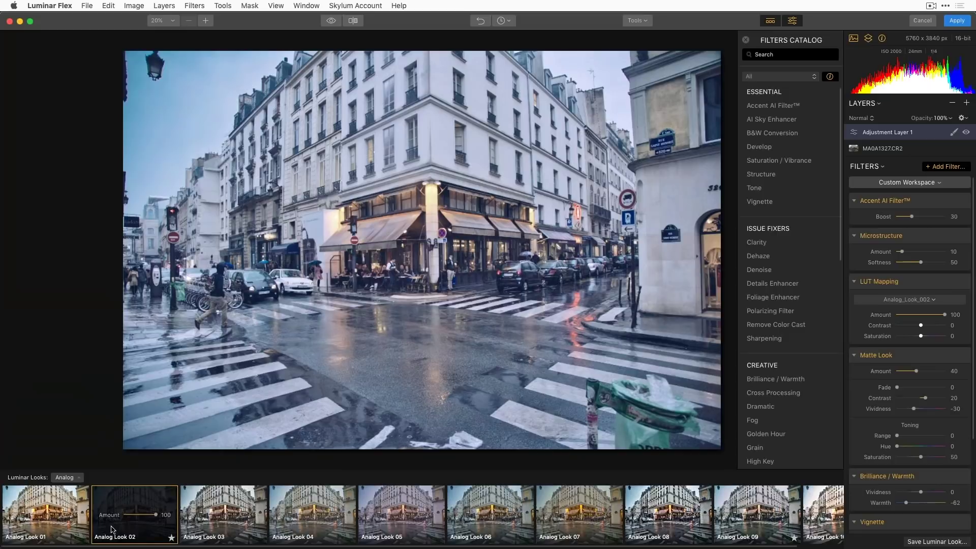
pyautogui.click(238, 527)
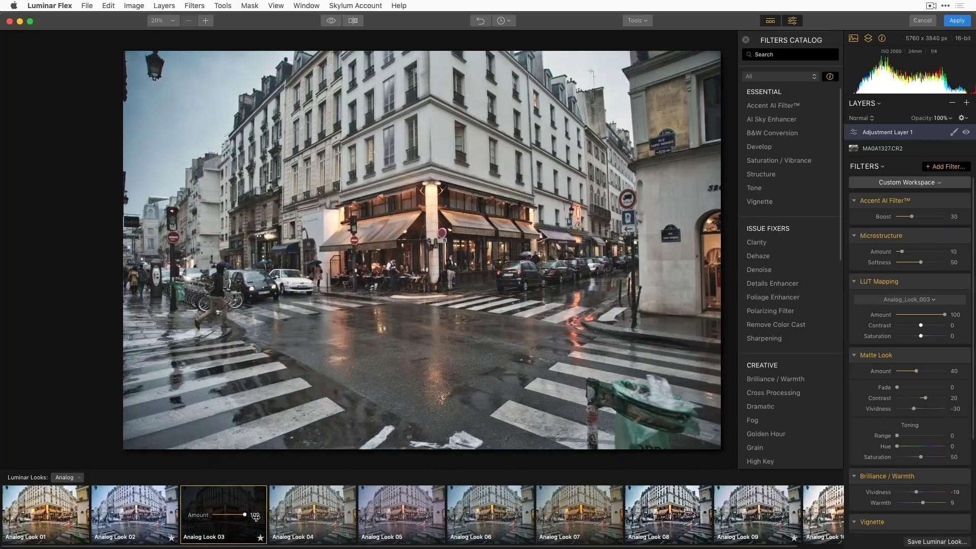
pyautogui.click(351, 511)
pyautogui.click(402, 514)
pyautogui.click(609, 523)
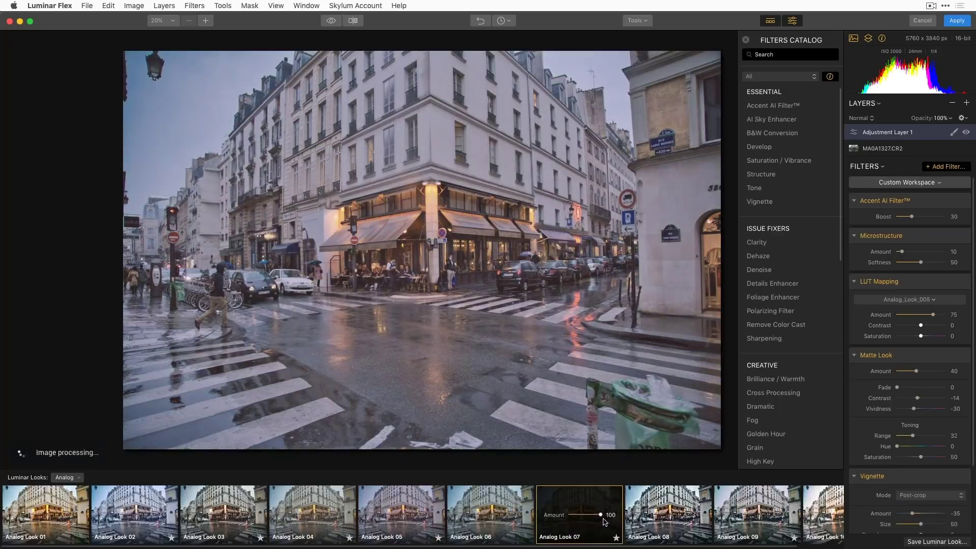
pyautogui.click(664, 521)
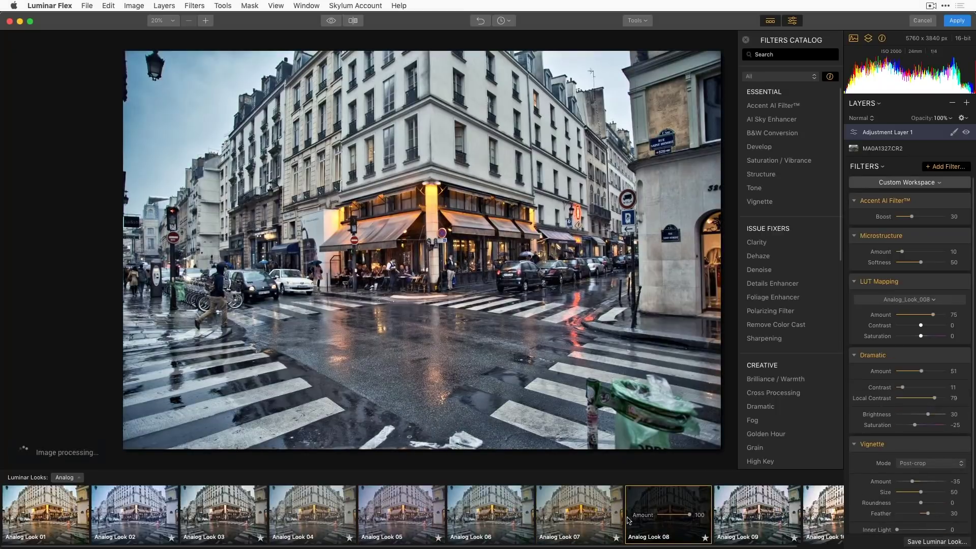
pyautogui.click(587, 523)
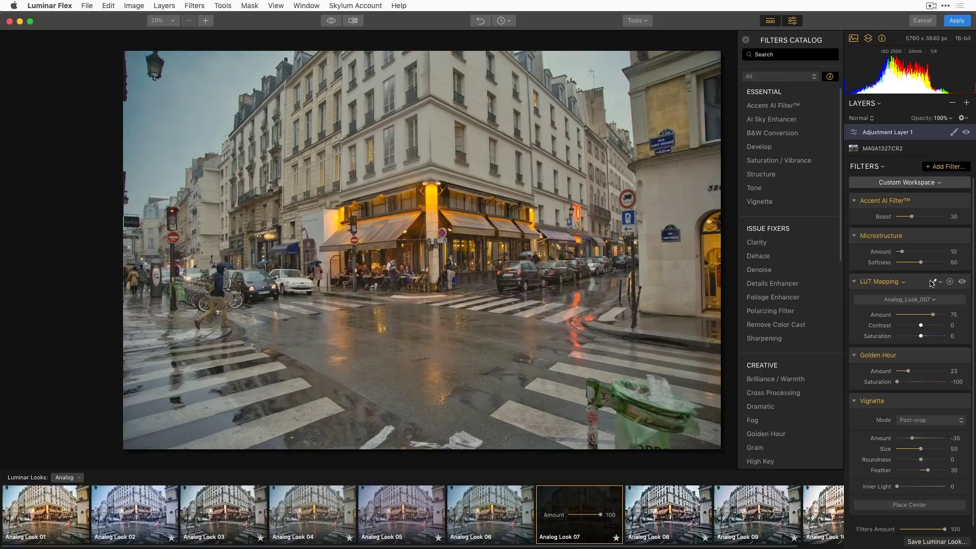
# Step: Raise the Microstructure amount to 47 and add a Details Enhancer filter with small details at 48 and medium at 40
pyautogui.moveTo(904, 253); pyautogui.dragTo(920, 252)
pyautogui.moveTo(796, 179)
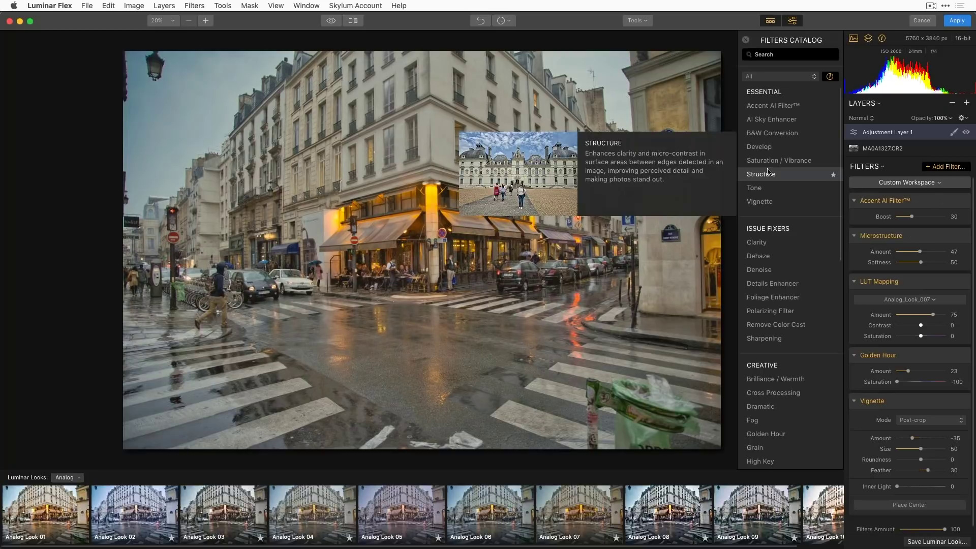
pyautogui.click(776, 285)
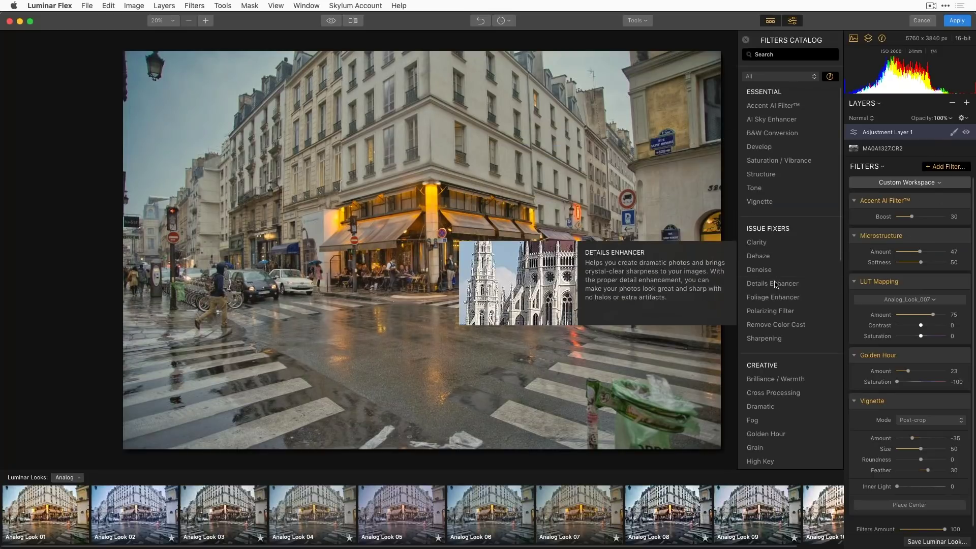
pyautogui.moveTo(923, 453)
pyautogui.mouseDown()
pyautogui.moveTo(944, 453)
pyautogui.moveTo(923, 462)
pyautogui.moveTo(939, 456)
pyautogui.mouseUp()
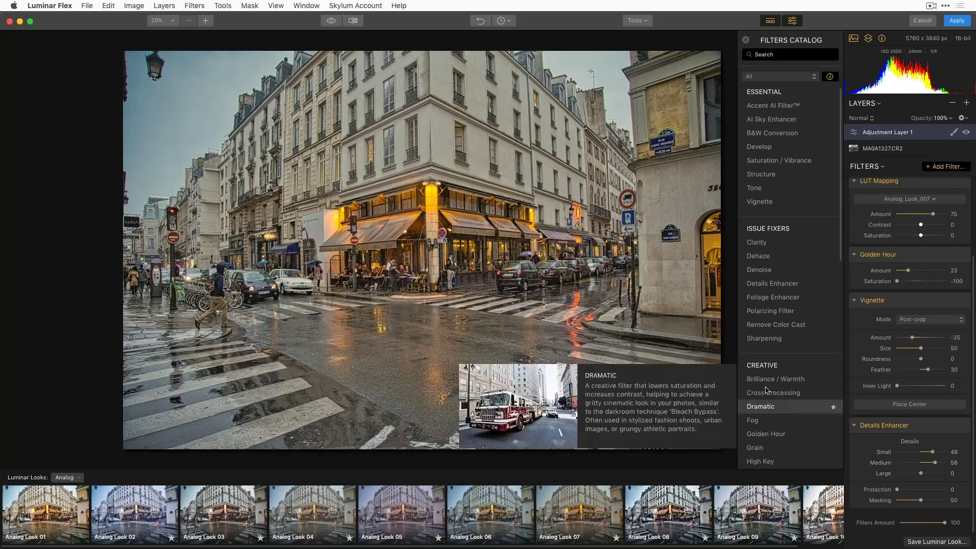
pyautogui.moveTo(938, 470)
pyautogui.mouseDown()
pyautogui.moveTo(922, 469)
pyautogui.moveTo(931, 462)
pyautogui.mouseUp()
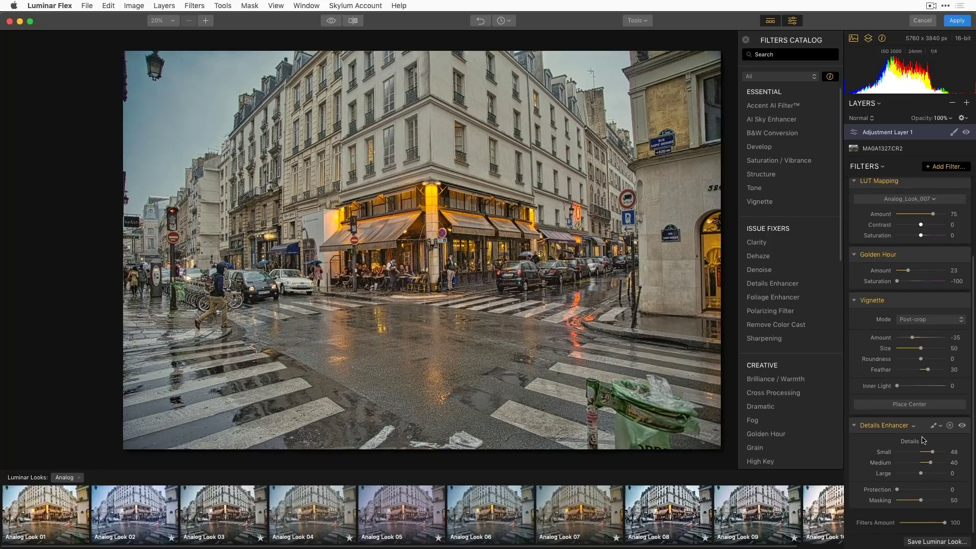
pyautogui.click(473, 319)
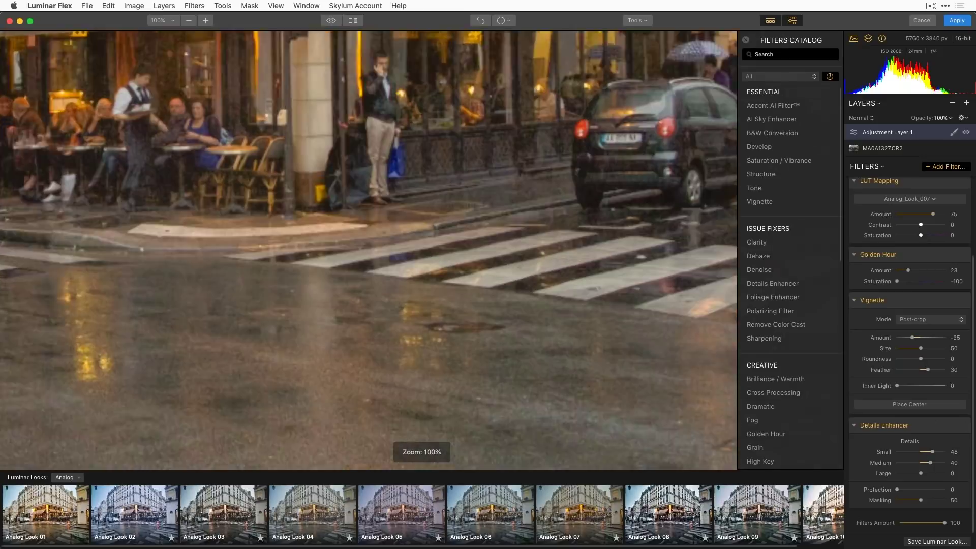
pyautogui.moveTo(423, 243); pyautogui.dragTo(464, 370)
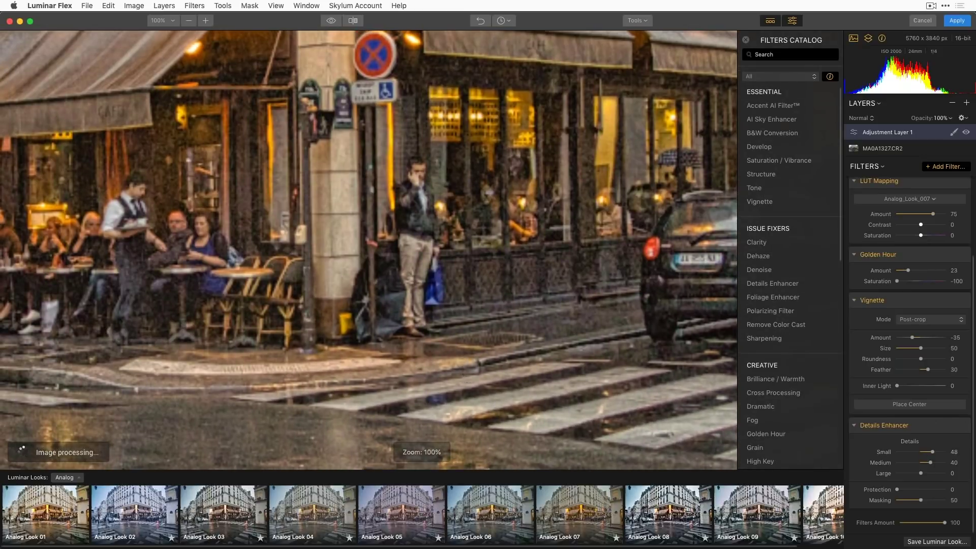
pyautogui.click(465, 366)
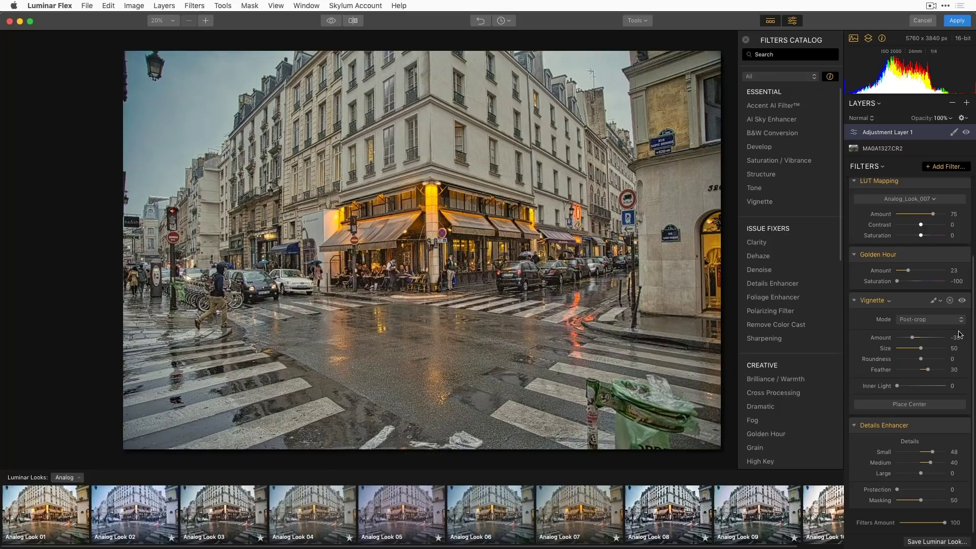
# Step: Add a Curves filter to the adjustment layer, anchor a highlight point on the curve and pull the shadows down
pyautogui.scroll(-10, 802, 434)
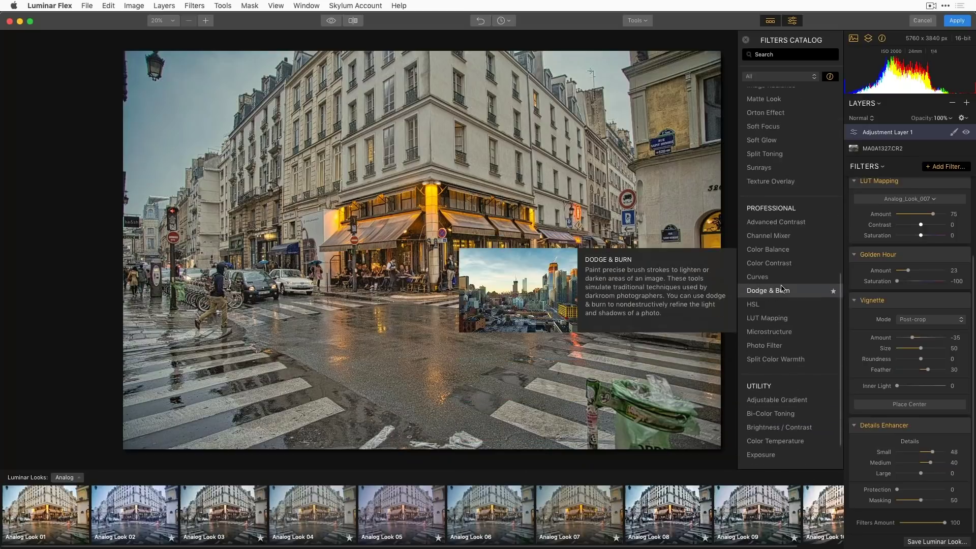
pyautogui.click(780, 283)
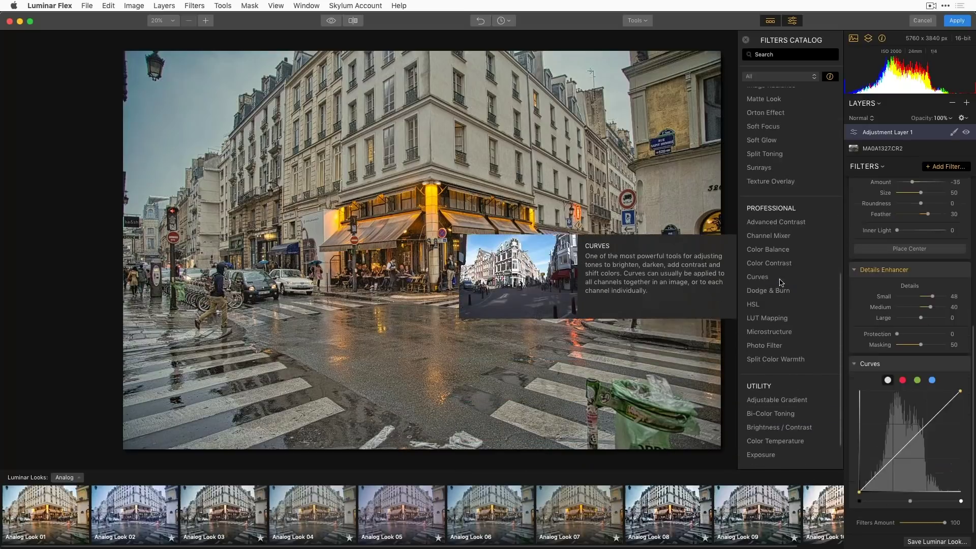
pyautogui.click(946, 404)
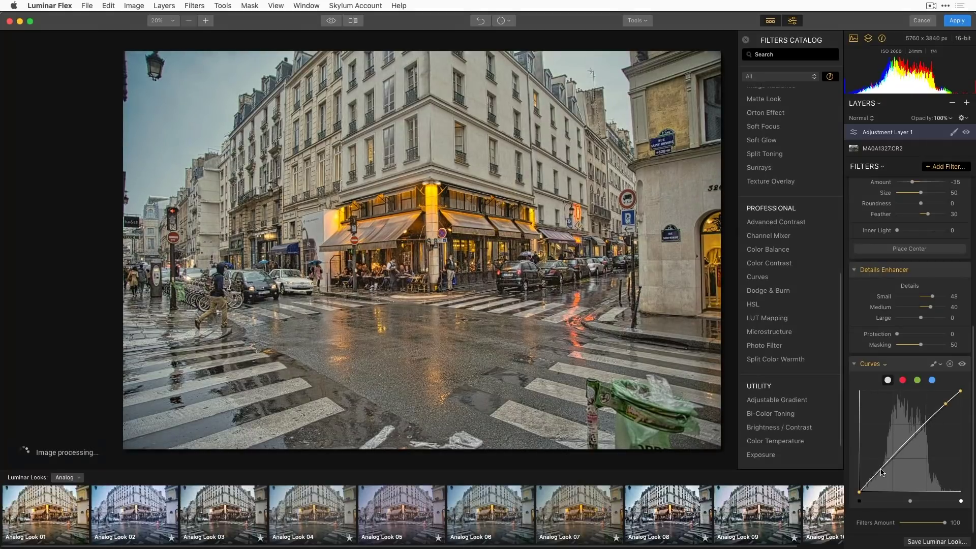
pyautogui.moveTo(880, 472); pyautogui.dragTo(881, 476)
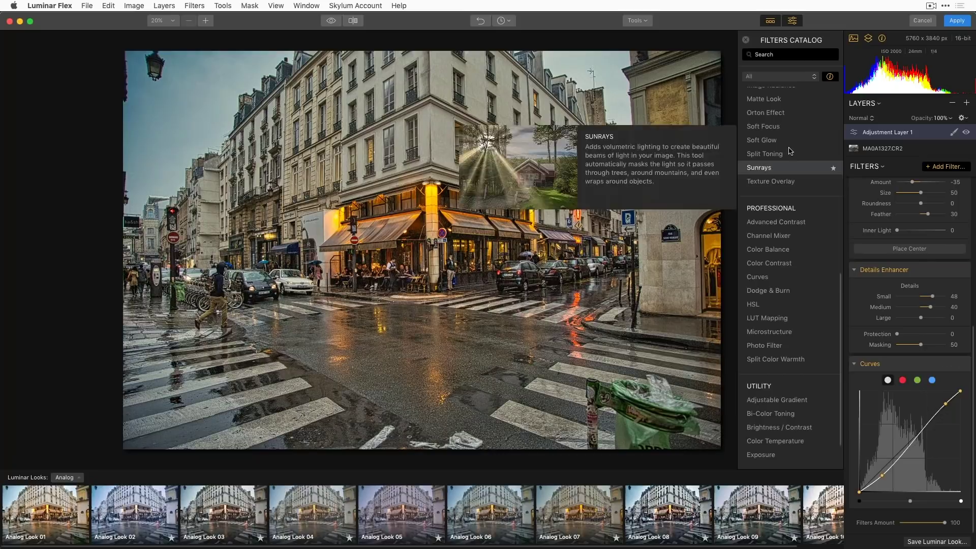
# Step: Crop the street photo to the Facebook Cover aspect around the café, about 5522 x 2101 px, and apply the edits back to Lightroom
pyautogui.click(646, 24)
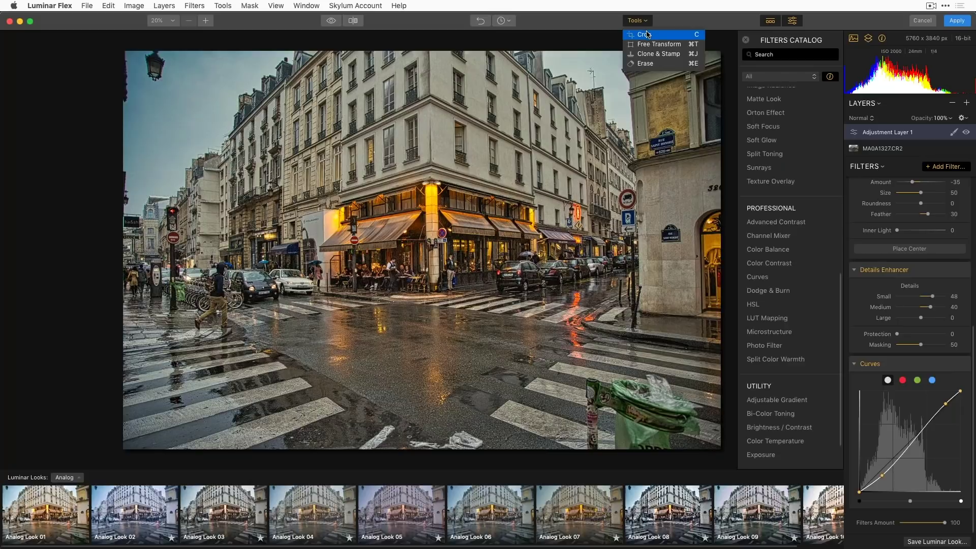
pyautogui.click(644, 34)
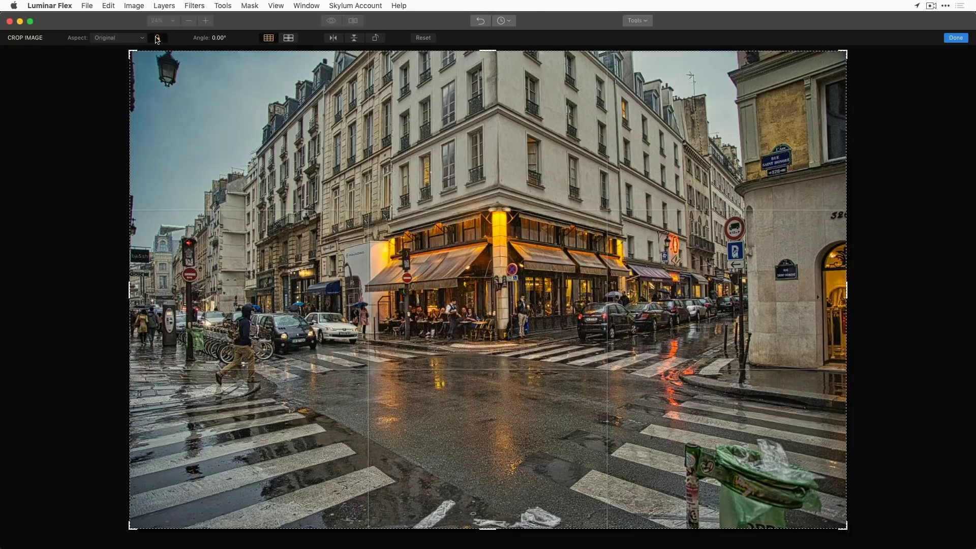
pyautogui.click(137, 40)
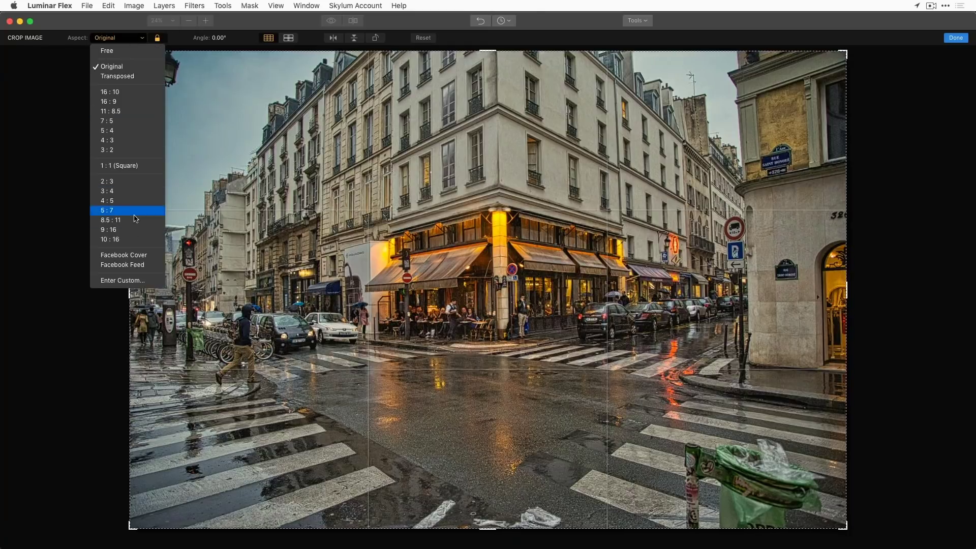
pyautogui.click(123, 255)
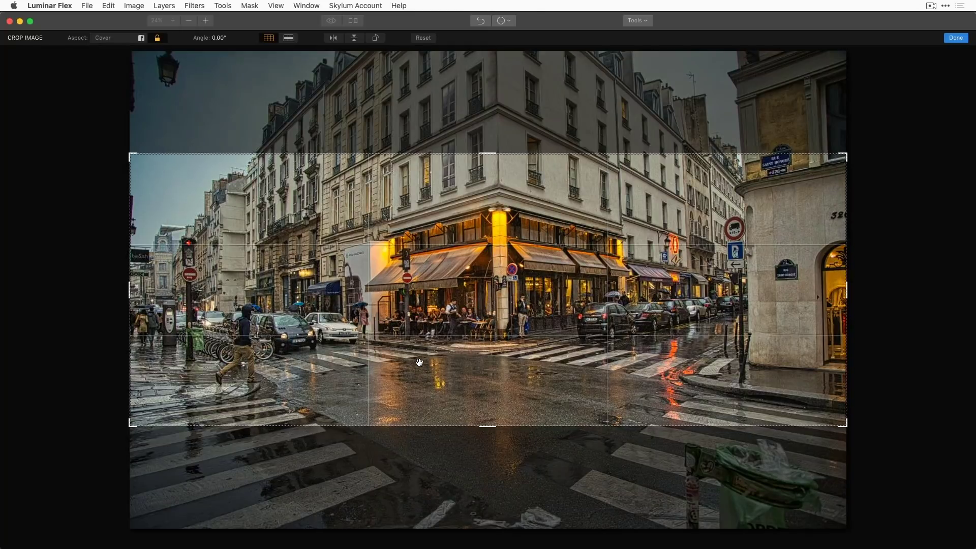
pyautogui.moveTo(441, 356); pyautogui.dragTo(441, 342)
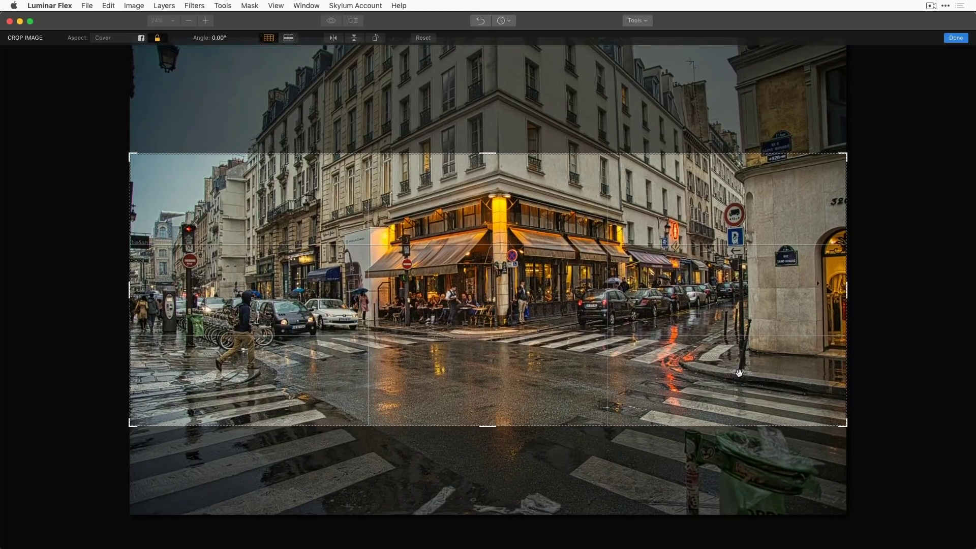
pyautogui.moveTo(846, 154); pyautogui.dragTo(831, 158)
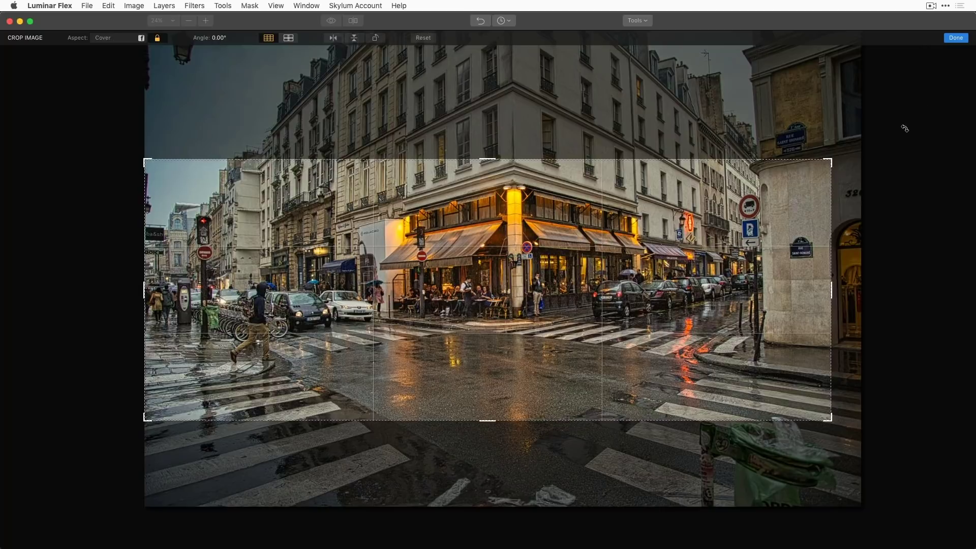
pyautogui.press('Return')
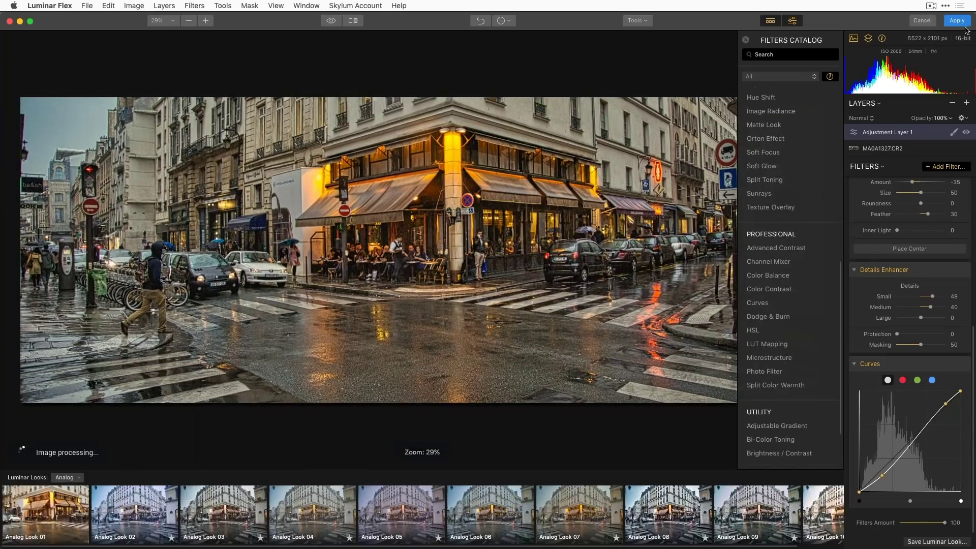
pyautogui.click(961, 167)
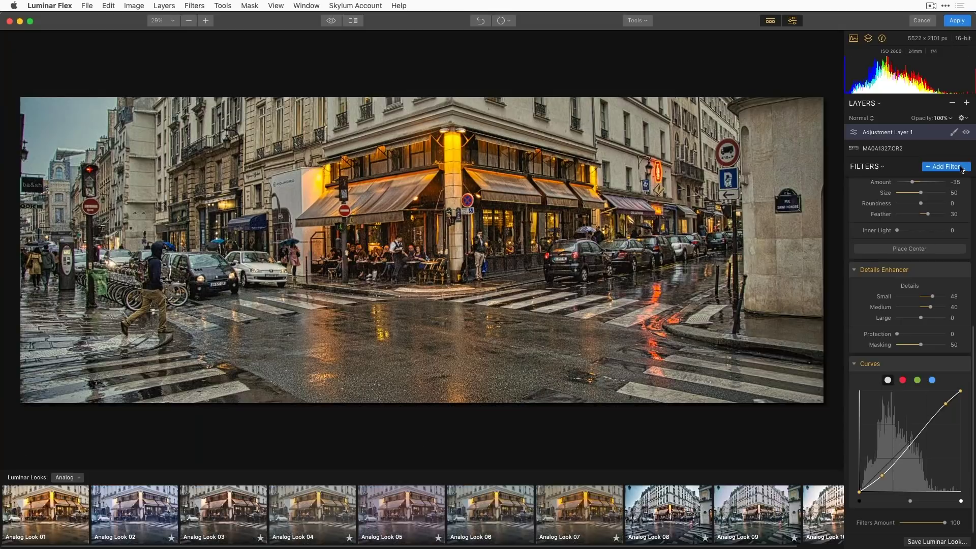
pyautogui.click(959, 23)
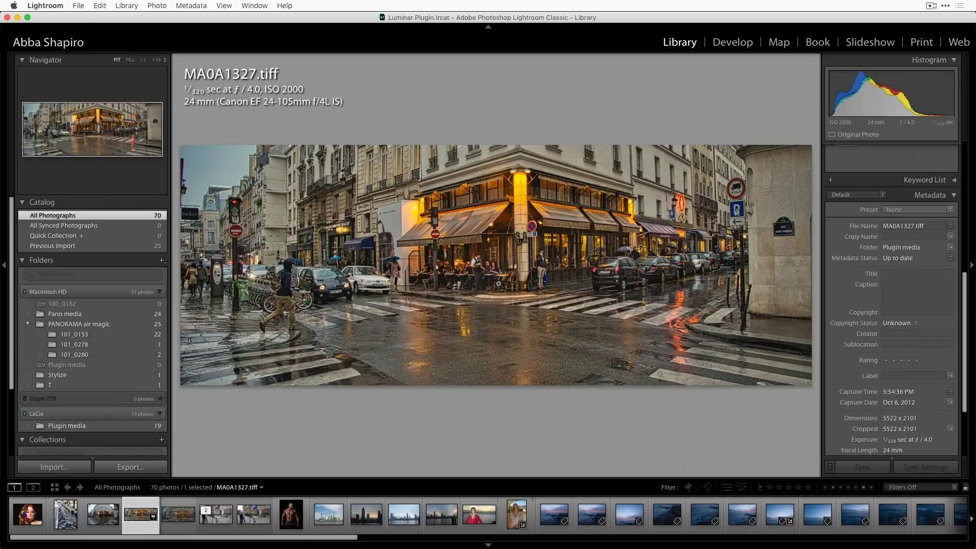
# Step: View the running in the rain_MA0A1328.tif photo enlarged for comparison and return to the thumbnail grid
pyautogui.press('g')
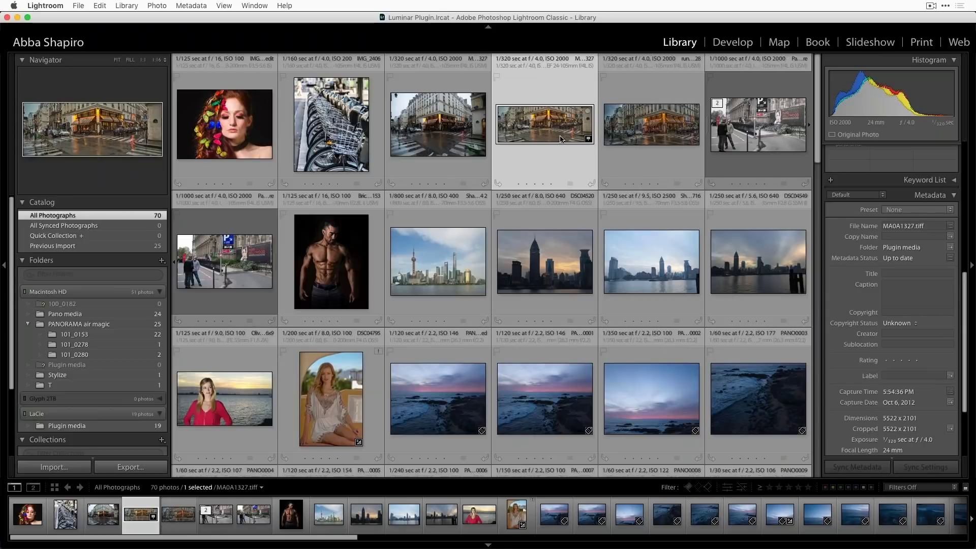
pyautogui.doubleClick(636, 132)
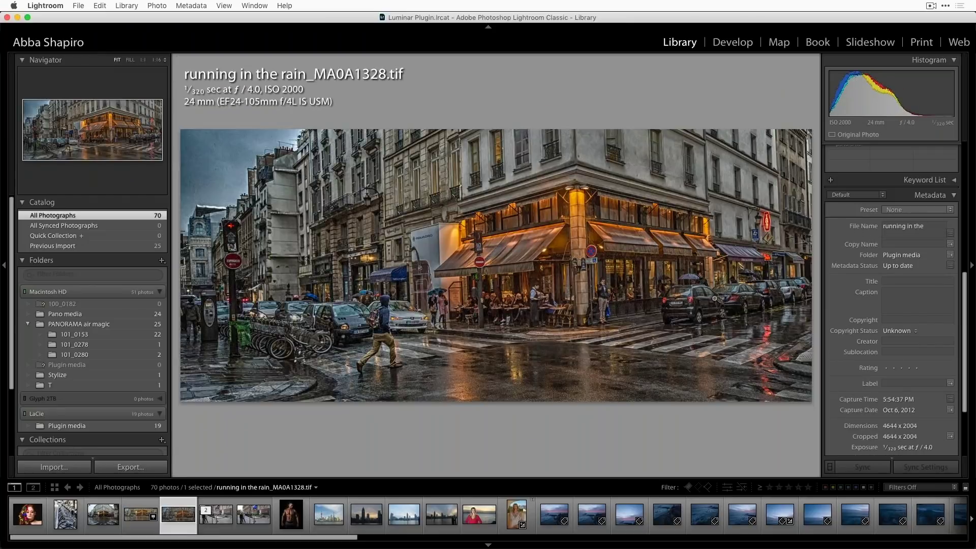
pyautogui.press('g')
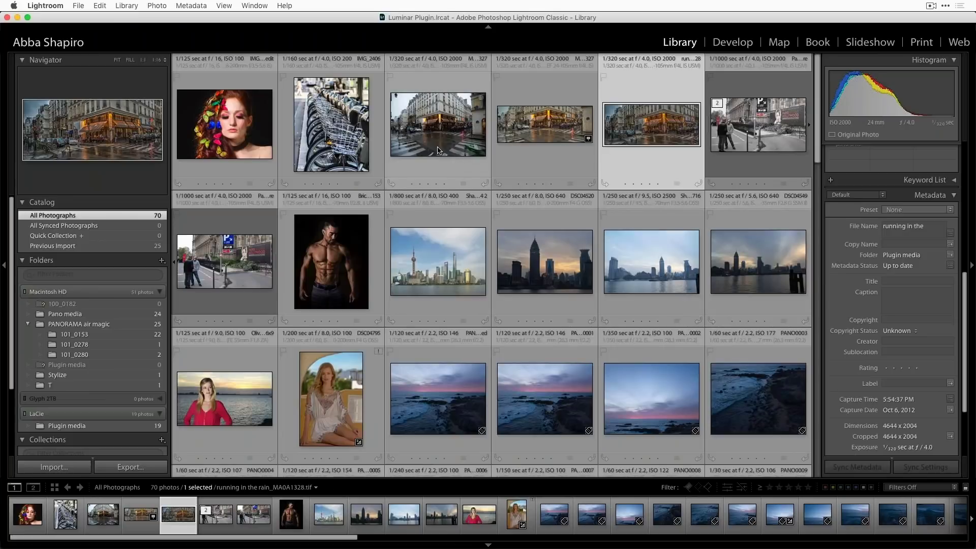
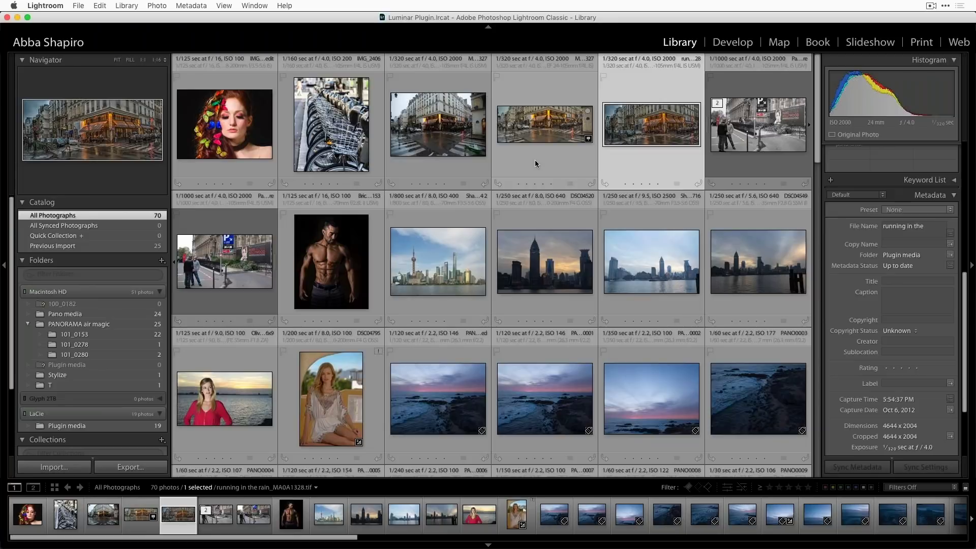
# Step: Switch to Apple Photos and open the beach photo of the woman in the red dress
pyautogui.press('super+Tab')
pyautogui.press('super+Tab')
pyautogui.press('super+Tab')
pyautogui.press('super+Tab')
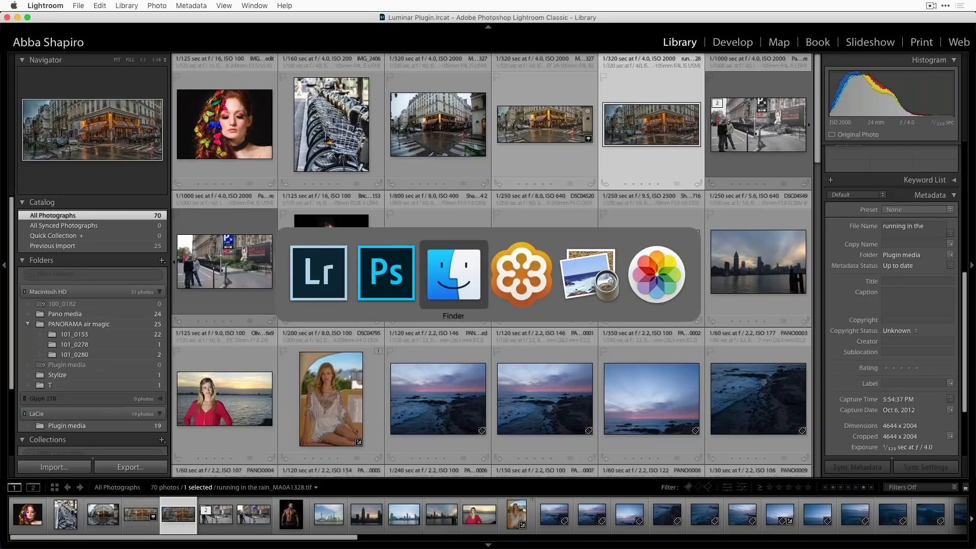
pyautogui.press('super+Tab')
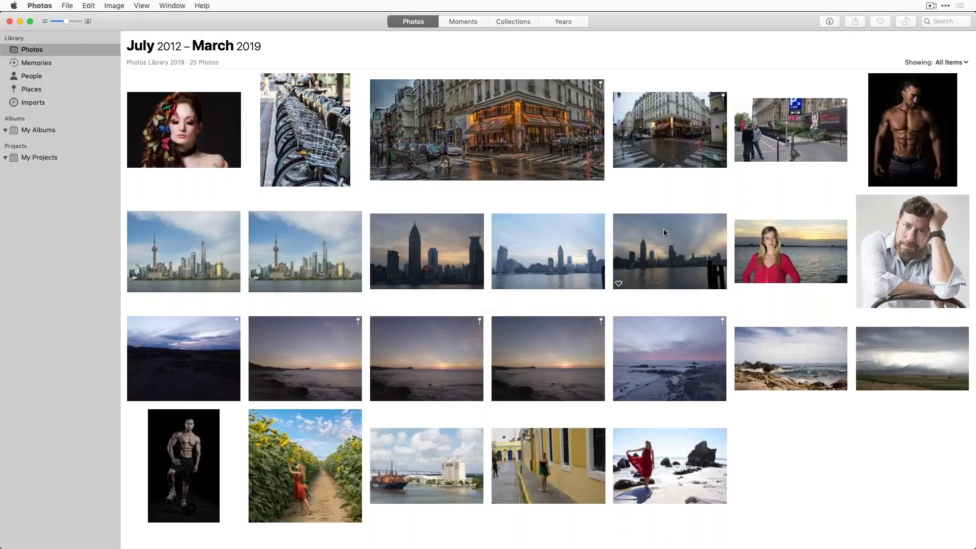
pyautogui.click(681, 471)
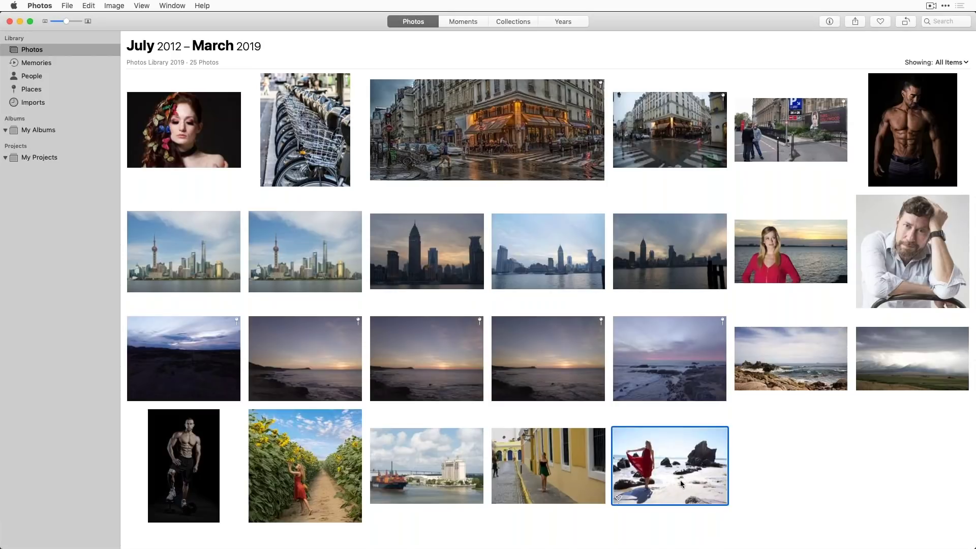
pyautogui.doubleClick(680, 480)
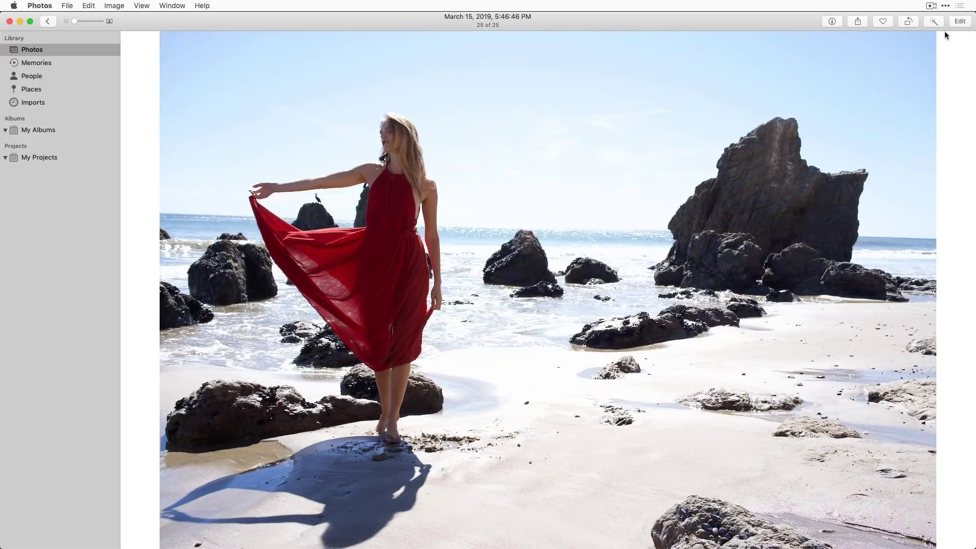
# Step: Start editing the beach photo and send it to the Luminar Flex extension
pyautogui.click(962, 21)
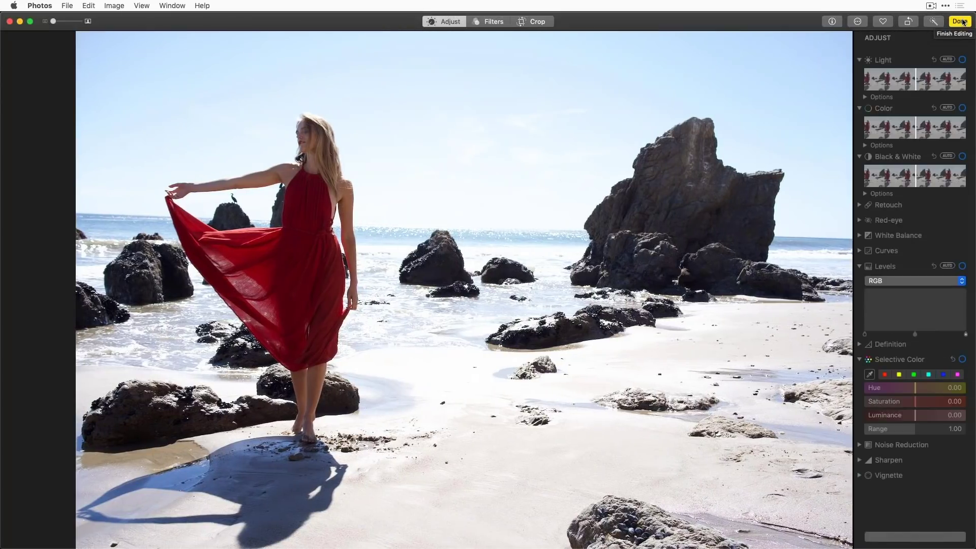
pyautogui.click(858, 23)
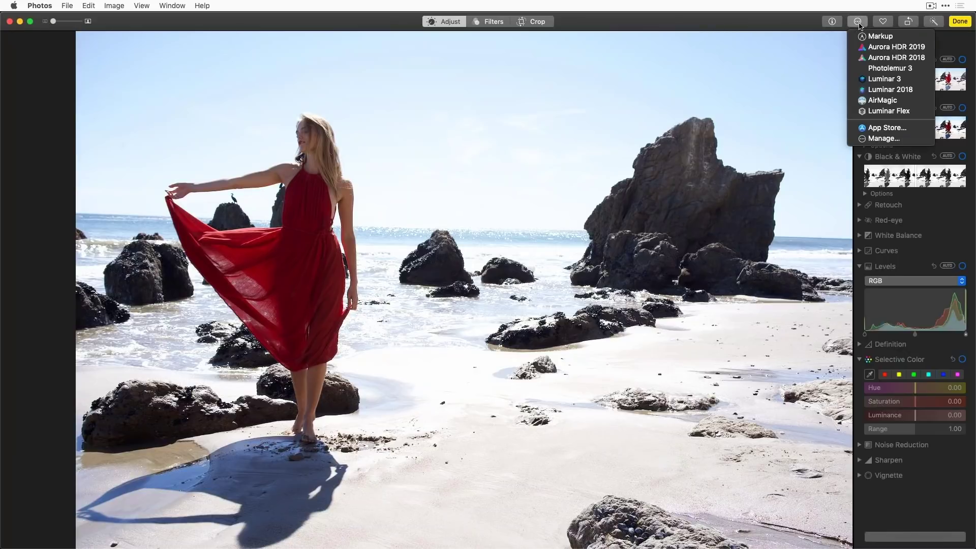
pyautogui.click(889, 111)
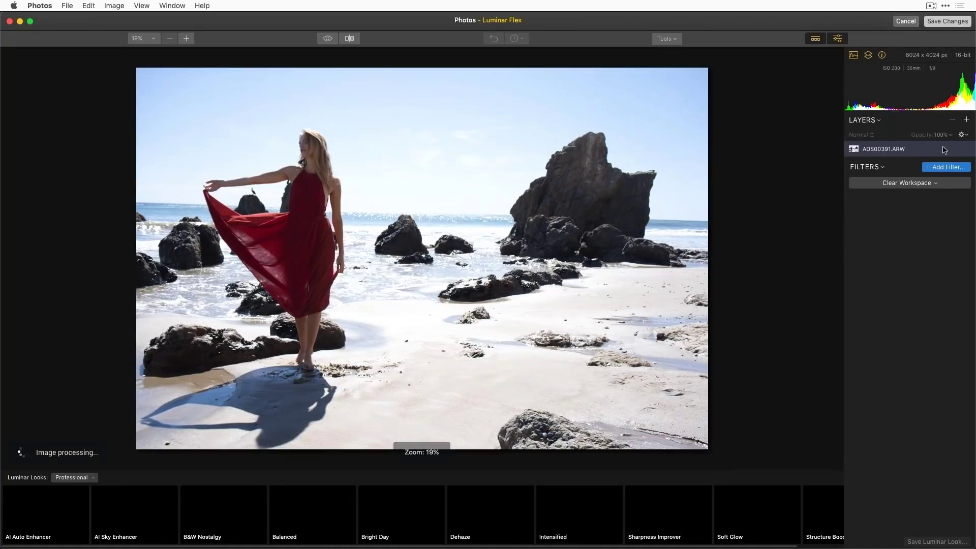
# Step: Load the Image Aware workspace and set the Accent AI boost to 55 and the AI Sky Enhancer amount to 92
pyautogui.click(939, 185)
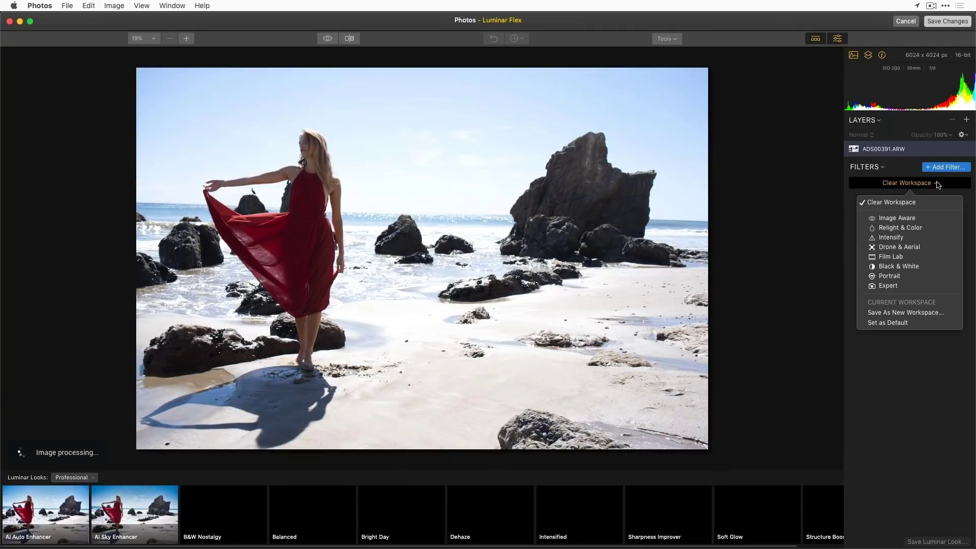
pyautogui.click(914, 219)
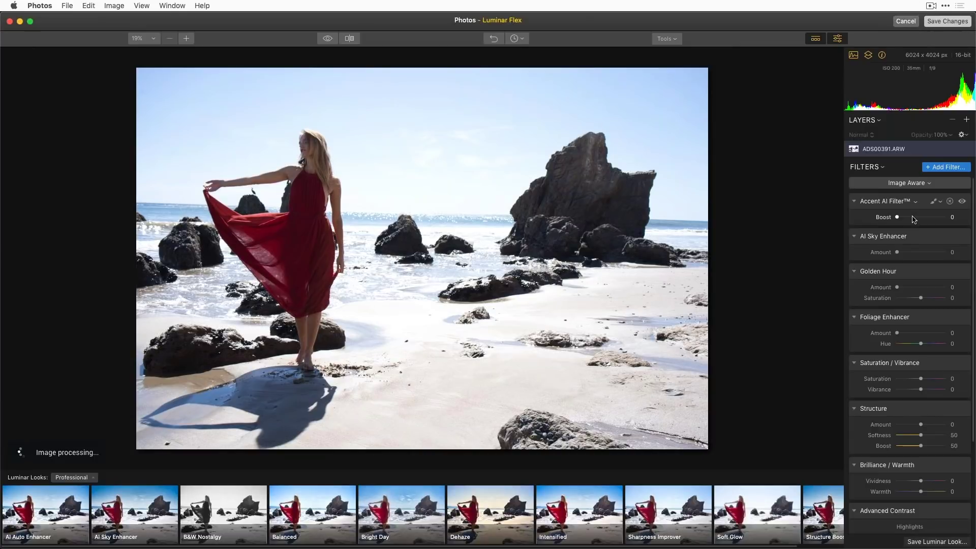
pyautogui.moveTo(897, 217); pyautogui.dragTo(923, 220)
pyautogui.moveTo(897, 253); pyautogui.dragTo(942, 253)
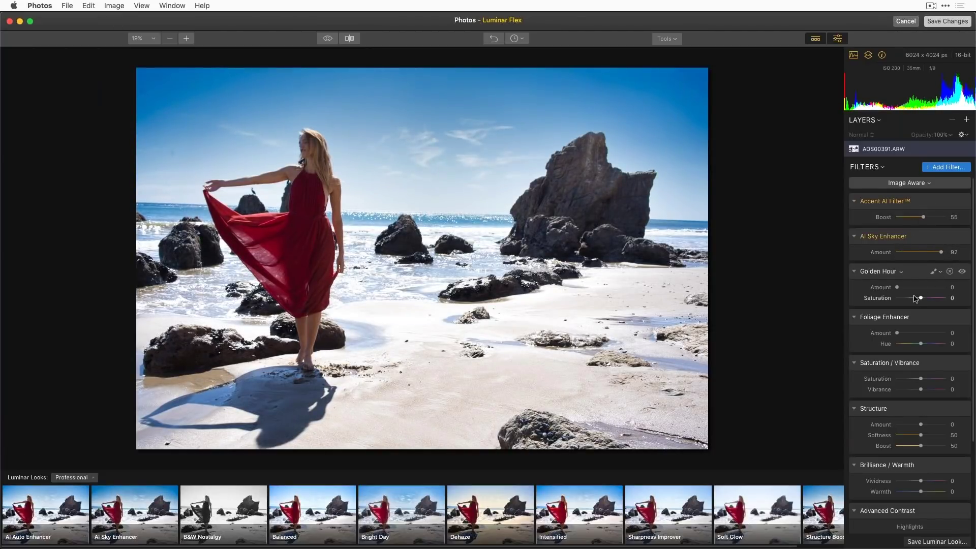
# Step: Set the Golden Hour amount to 16, Saturation to -30, Vibrance to 24 and the Structure amount to 31
pyautogui.click(906, 287)
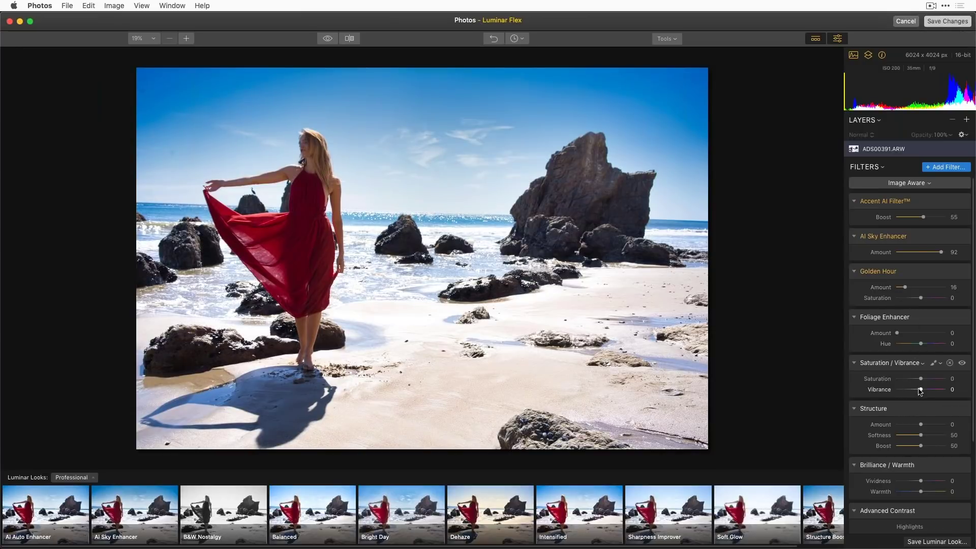
pyautogui.moveTo(920, 379); pyautogui.dragTo(926, 390)
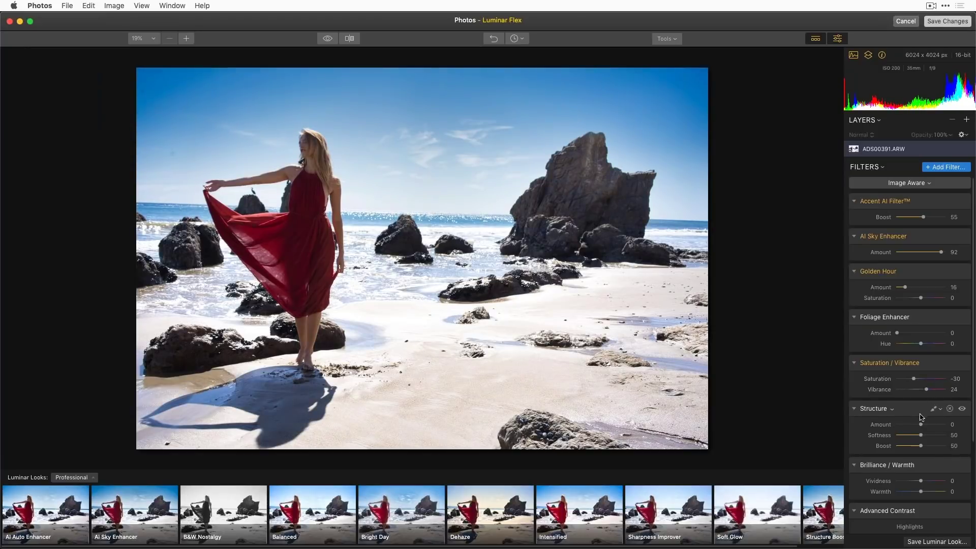
pyautogui.moveTo(920, 425); pyautogui.dragTo(931, 431)
pyautogui.scroll(-4, 908, 496)
pyautogui.scroll(-1, 909, 497)
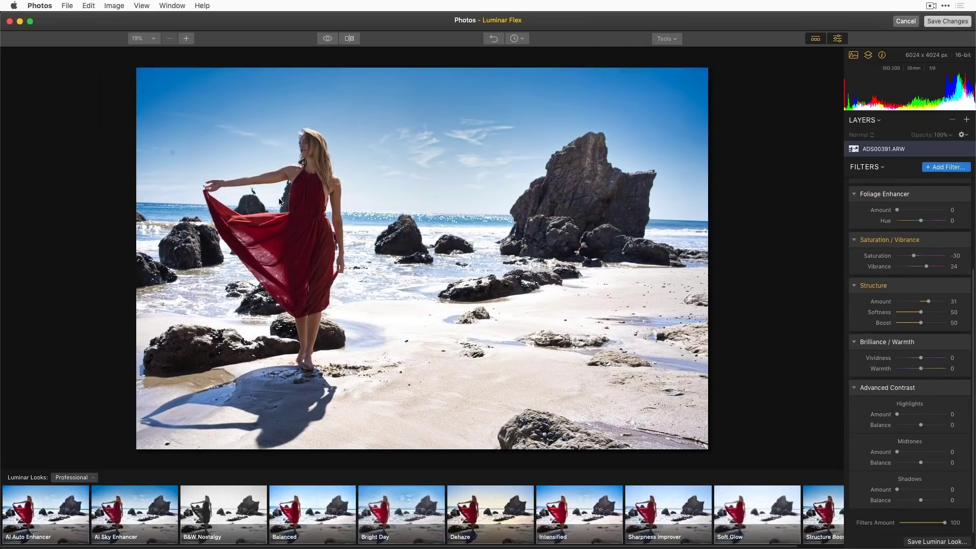
# Step: Add a Tone filter and set its Smart Tone to 57
pyautogui.click(947, 167)
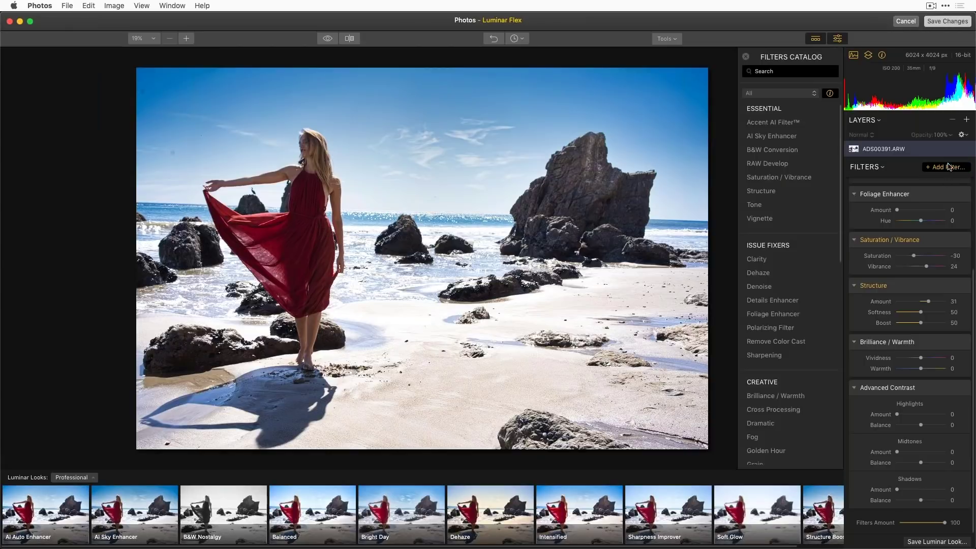
pyautogui.click(802, 209)
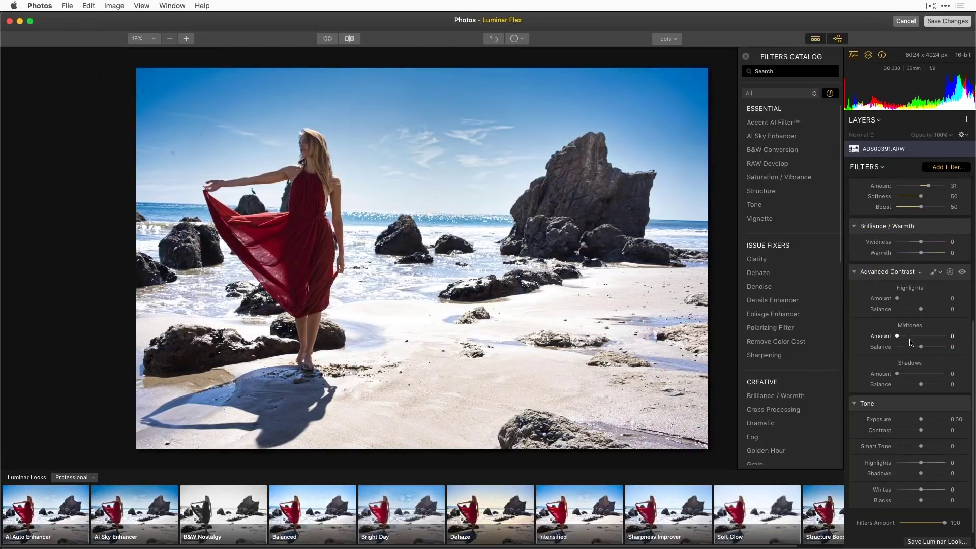
pyautogui.click(921, 447)
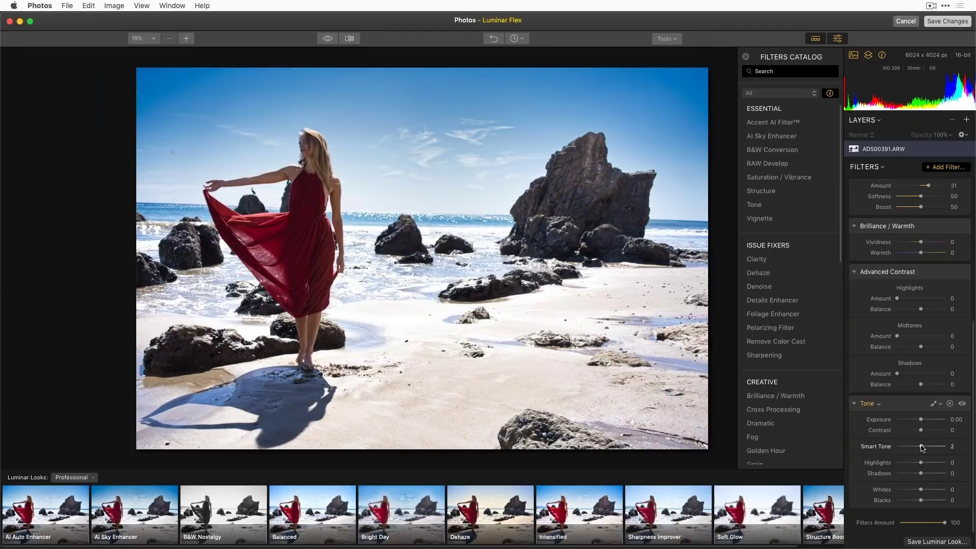
pyautogui.moveTo(921, 446); pyautogui.dragTo(935, 446)
# Step: Add an HSL filter, shift the Red hue to about -23 and set the Red luminance to 63
pyautogui.moveTo(829, 405)
pyautogui.scroll(-10, 829, 402)
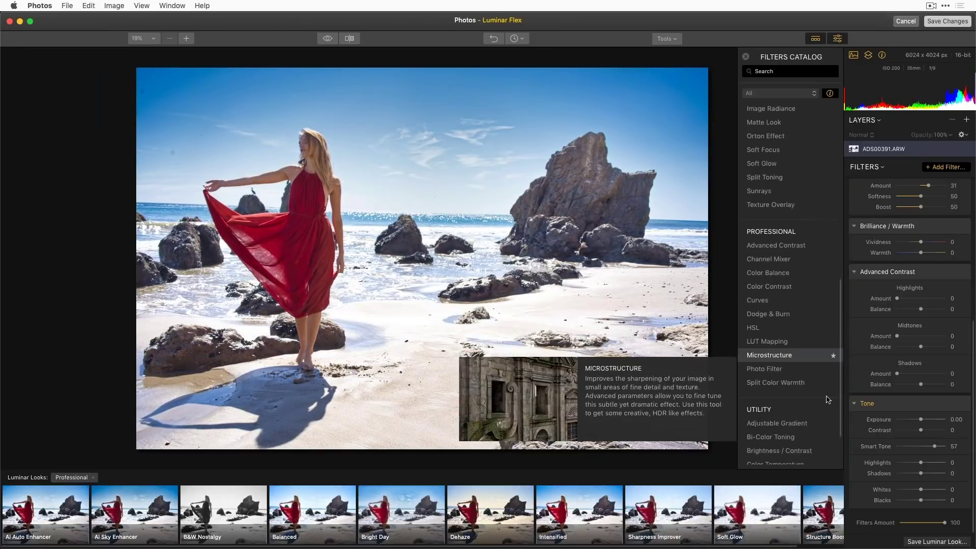
pyautogui.scroll(-3, 829, 401)
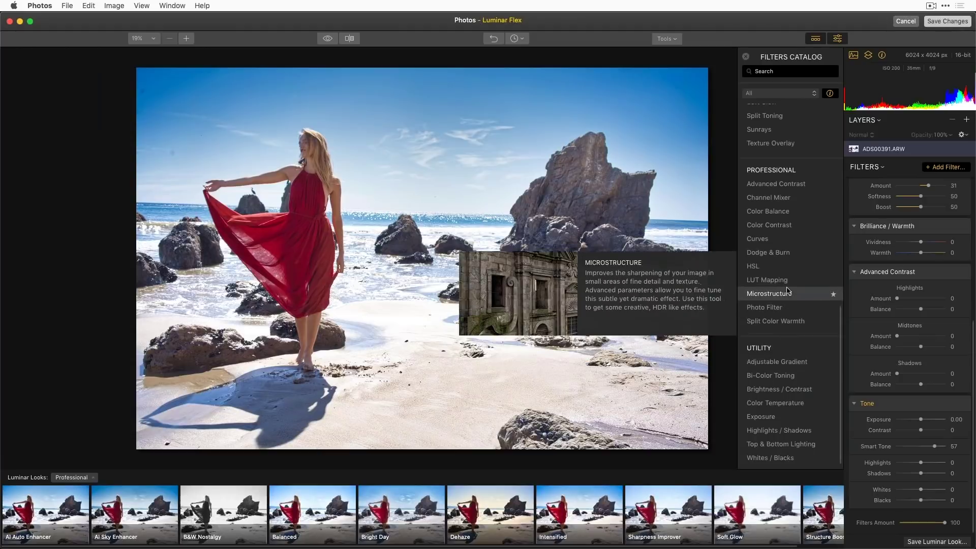
pyautogui.click(787, 268)
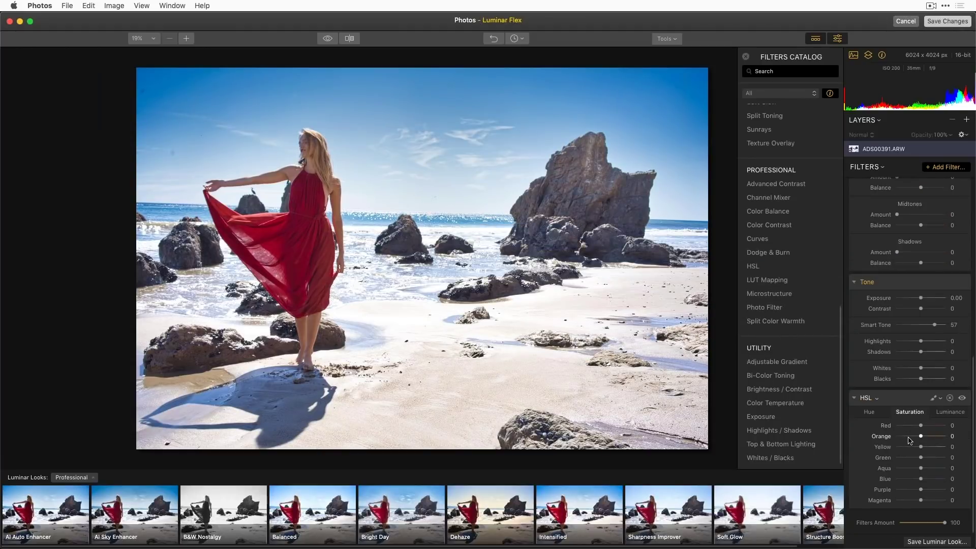
pyautogui.click(870, 413)
pyautogui.moveTo(921, 429); pyautogui.dragTo(918, 429)
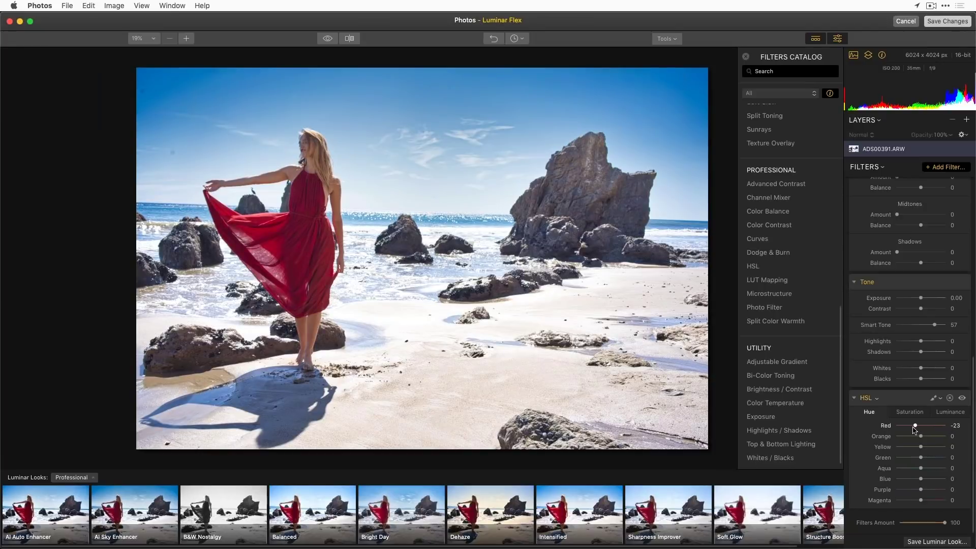
pyautogui.click(944, 412)
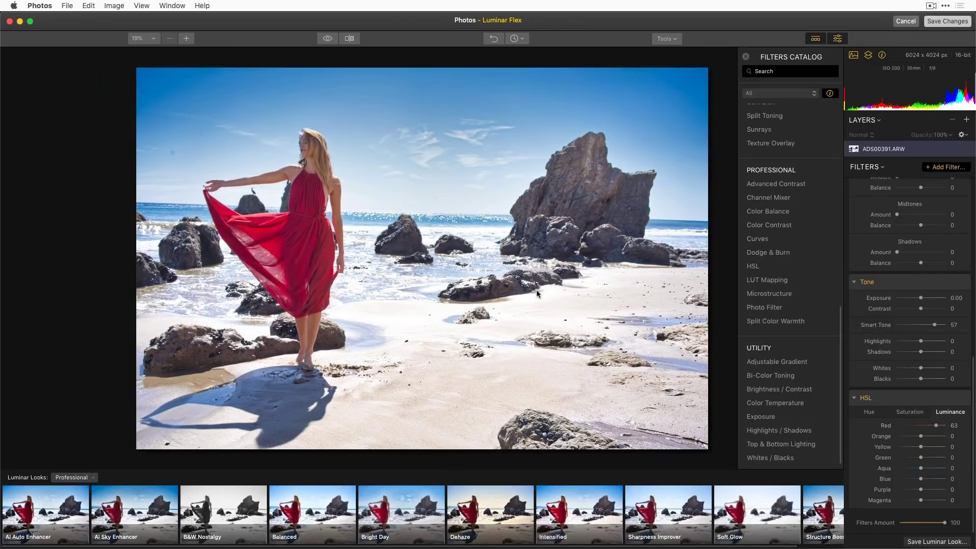
# Step: Add a Vignette filter centred on the woman's dress, with Amount -37 and Inner Light 26
pyautogui.scroll(10, 794, 203)
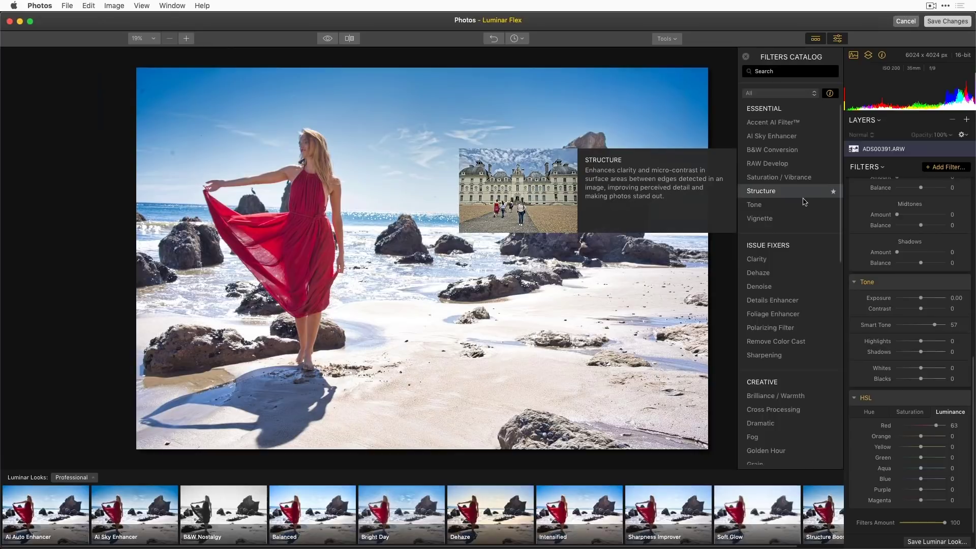
pyautogui.click(780, 225)
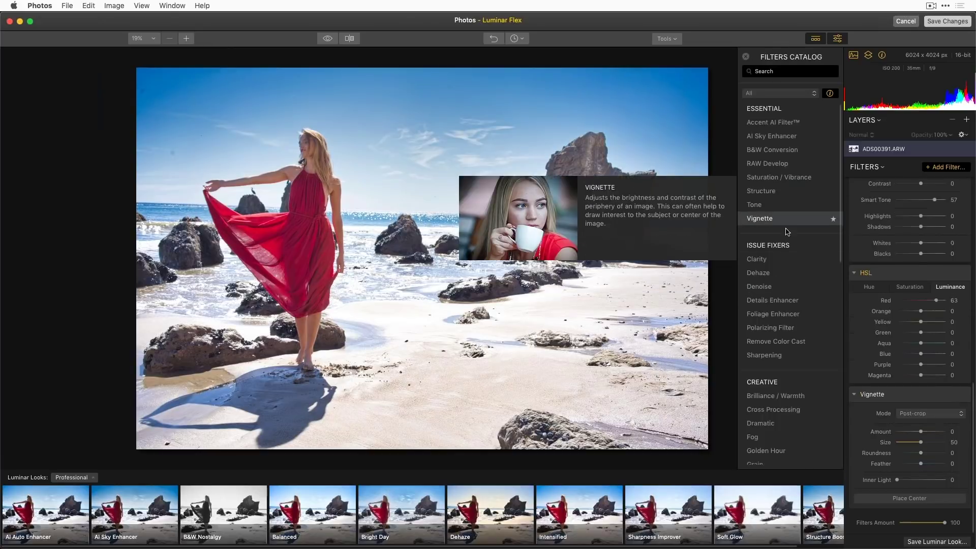
pyautogui.click(924, 498)
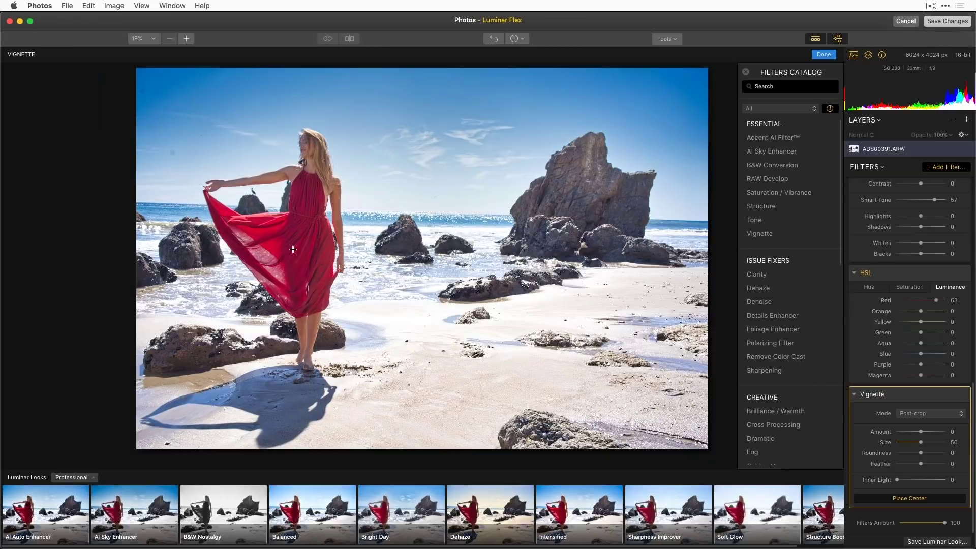
pyautogui.click(311, 247)
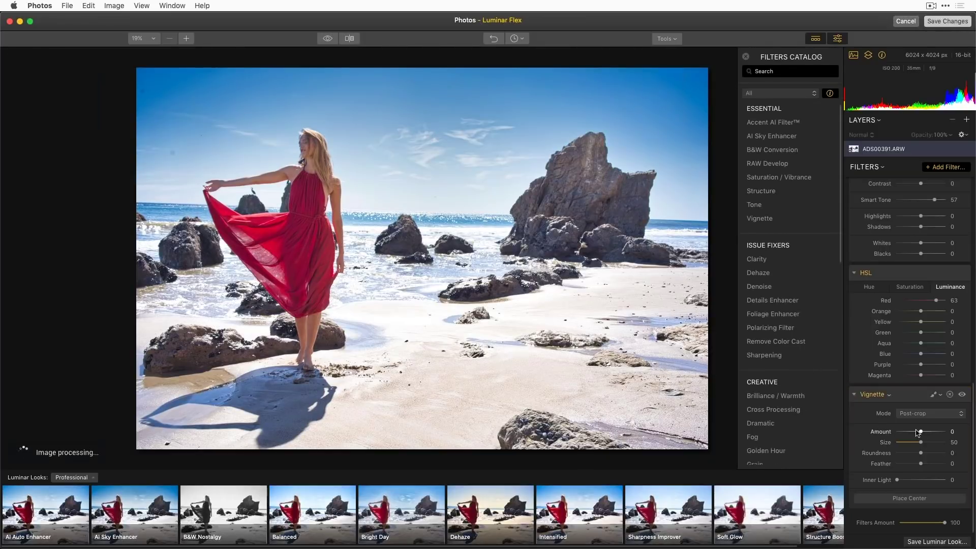
pyautogui.moveTo(919, 432); pyautogui.dragTo(911, 432)
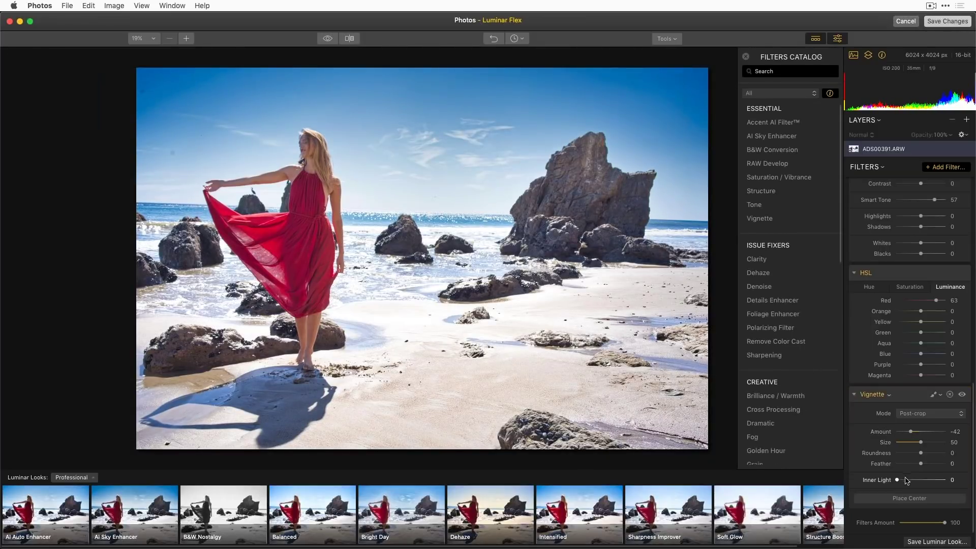
pyautogui.moveTo(902, 484); pyautogui.dragTo(910, 480)
pyautogui.moveTo(910, 433); pyautogui.dragTo(913, 433)
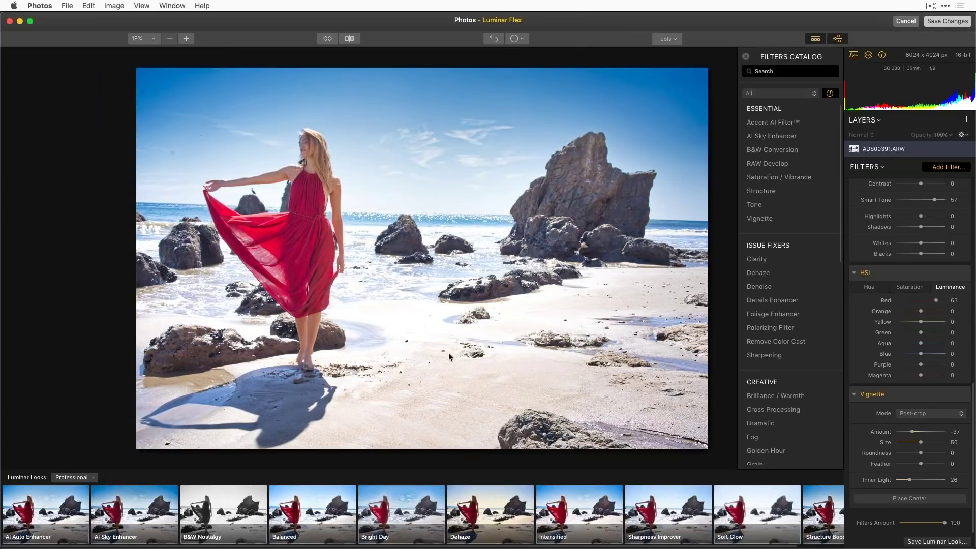
# Step: Add a RAW Develop filter and adjust its Highlights and Exposure to recover detail in the bright sand and sky
pyautogui.scroll(10, 931, 277)
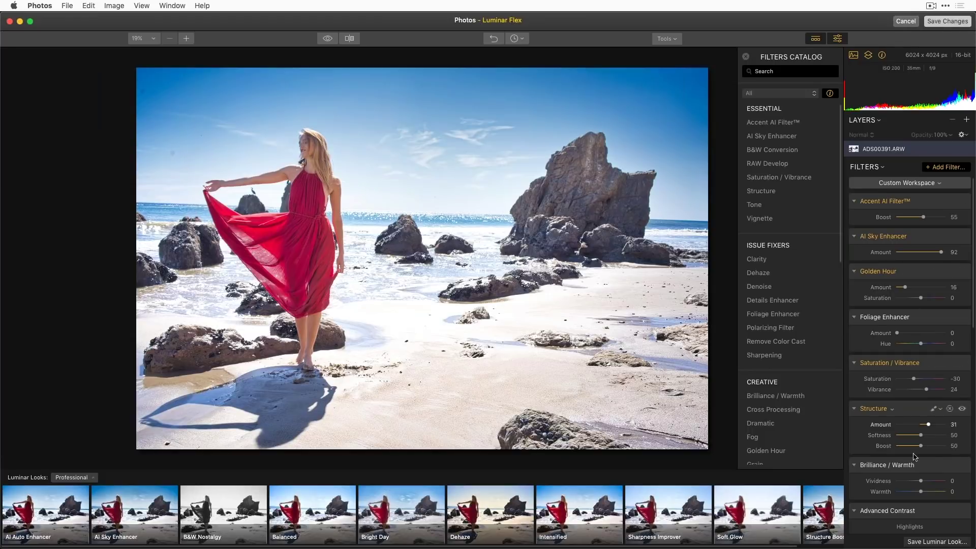
pyautogui.moveTo(768, 169)
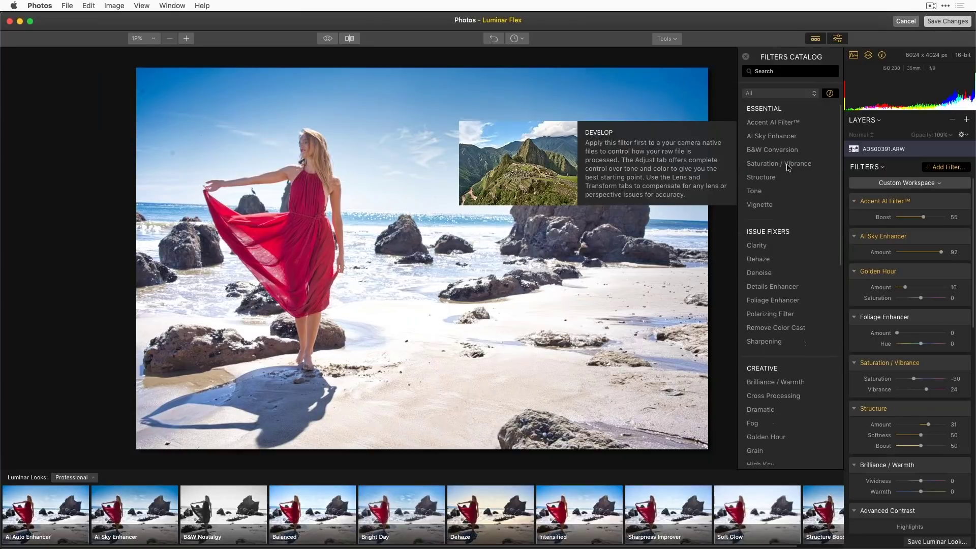
pyautogui.click(788, 168)
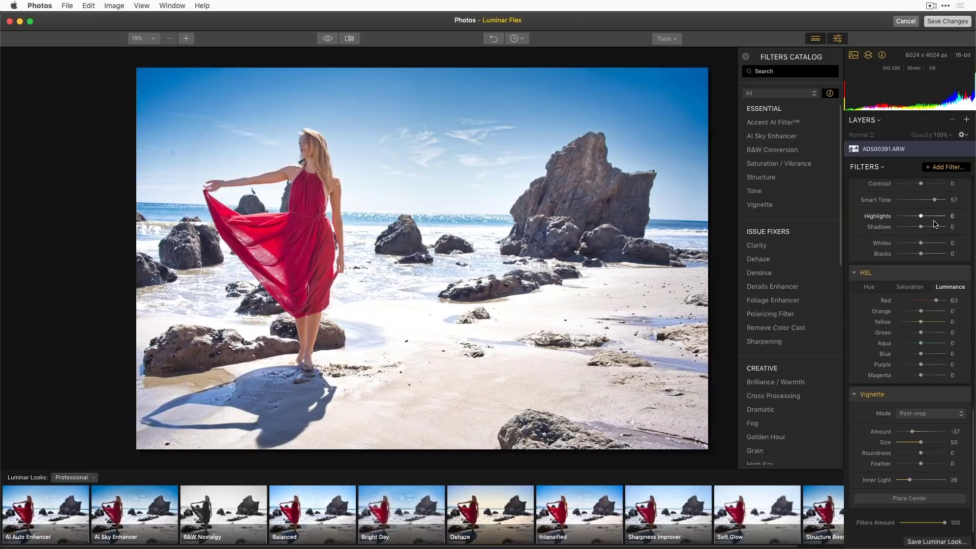
pyautogui.moveTo(922, 219)
pyautogui.mouseDown()
pyautogui.moveTo(900, 221)
pyautogui.moveTo(916, 220)
pyautogui.mouseUp()
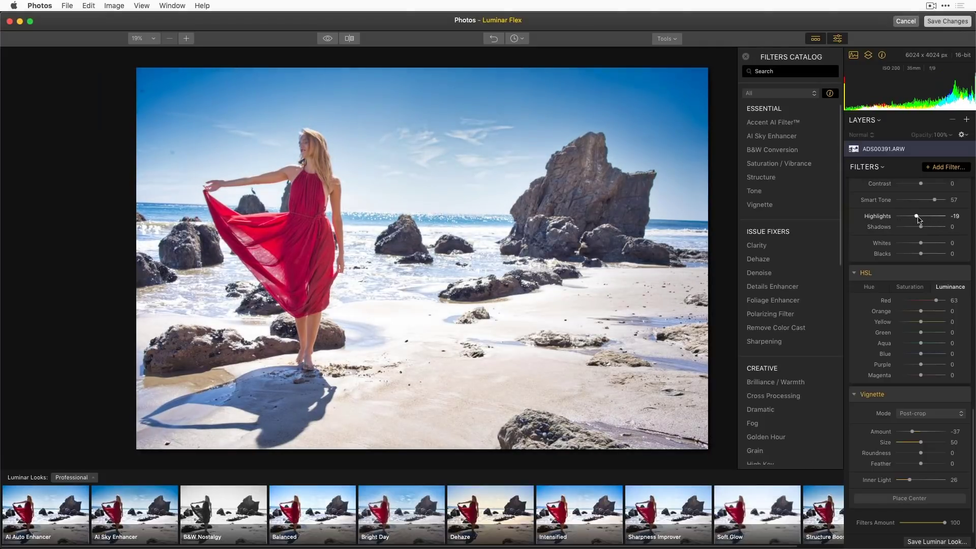
pyautogui.scroll(5, 916, 227)
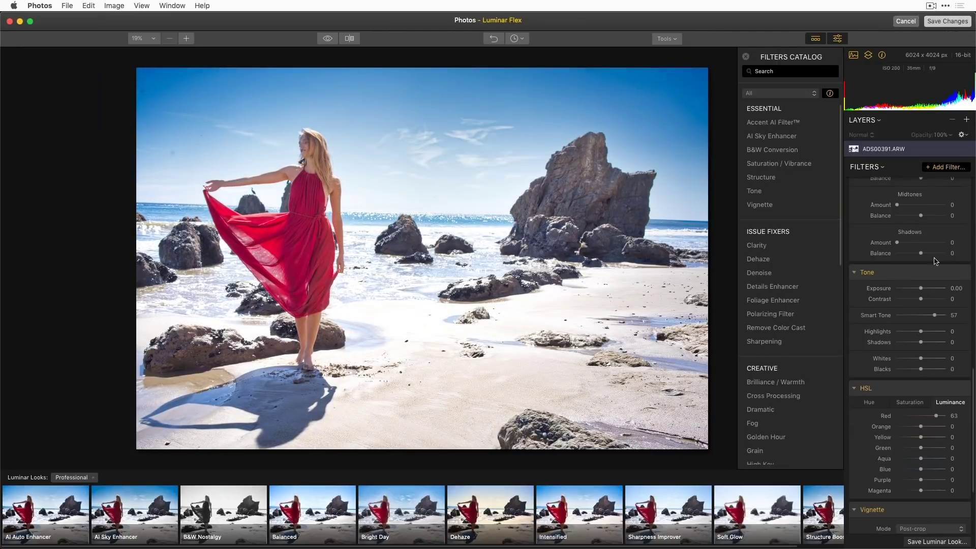
pyautogui.scroll(15, 931, 305)
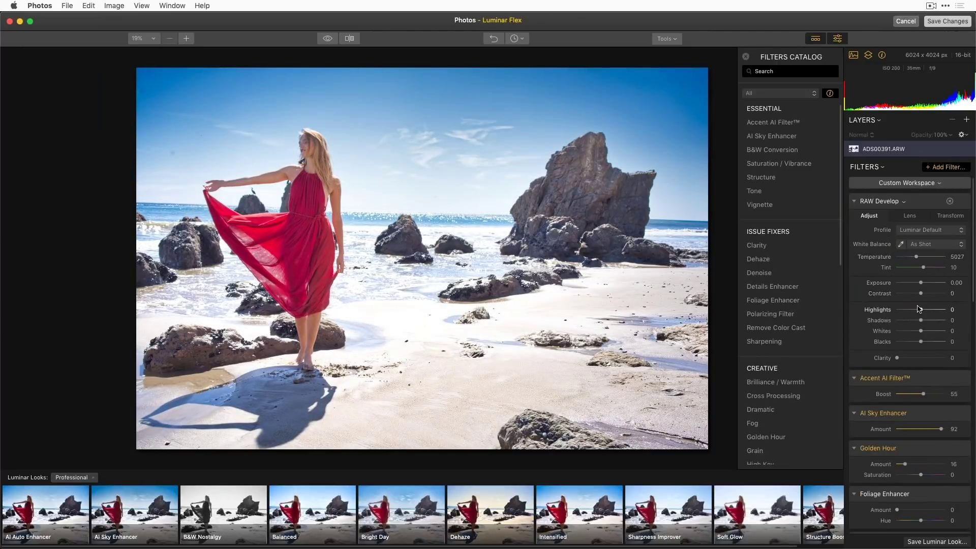
pyautogui.moveTo(920, 312); pyautogui.dragTo(919, 283)
# Step: Set the Advanced Contrast Highlights Amount to 45 and add a Details Enhancer filter with Small 38 and Medium 44
pyautogui.scroll(-10, 920, 412)
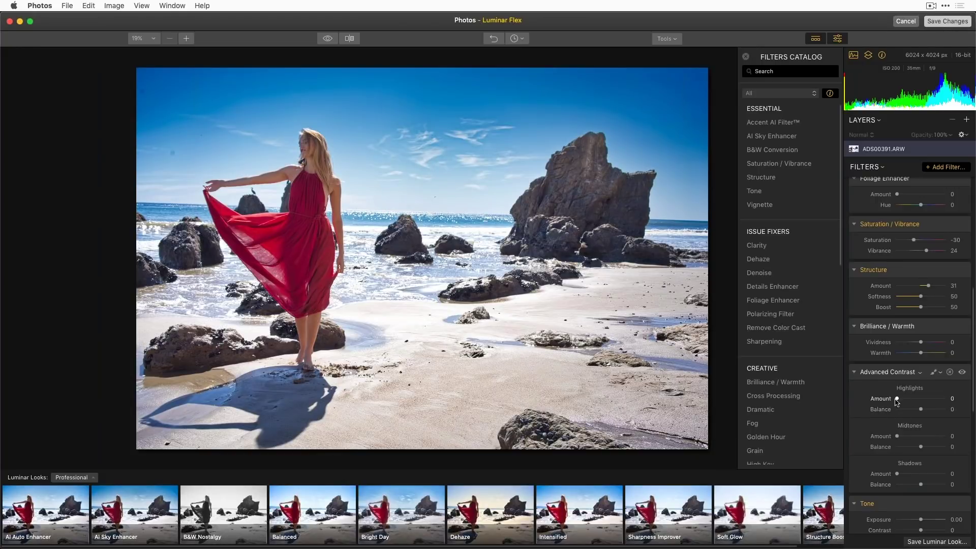
pyautogui.moveTo(899, 400); pyautogui.dragTo(918, 400)
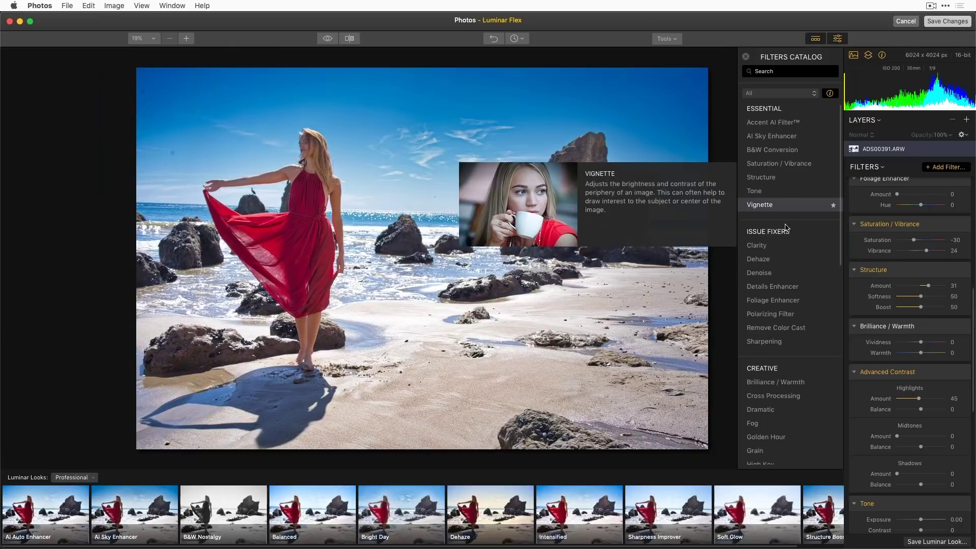
pyautogui.moveTo(780, 266)
pyautogui.click(776, 288)
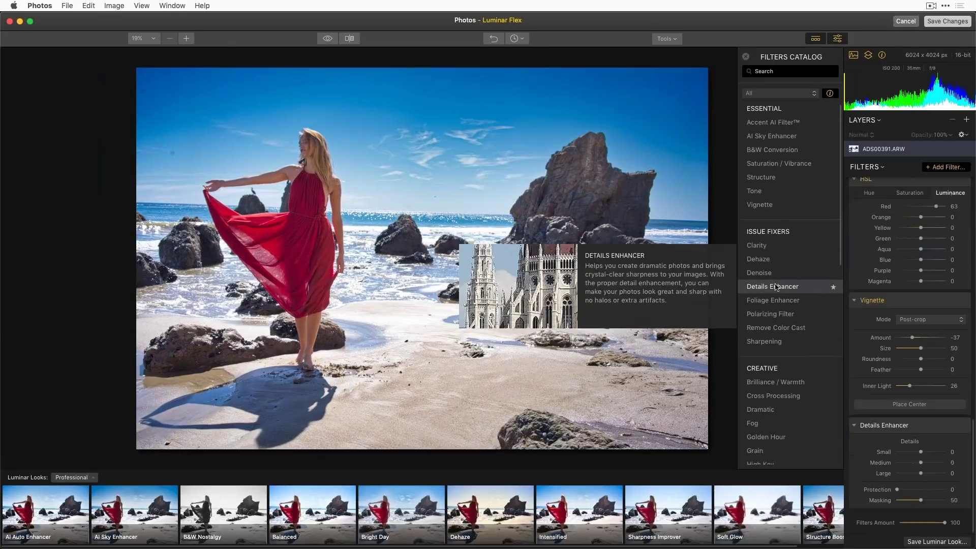
pyautogui.moveTo(921, 452); pyautogui.dragTo(932, 455)
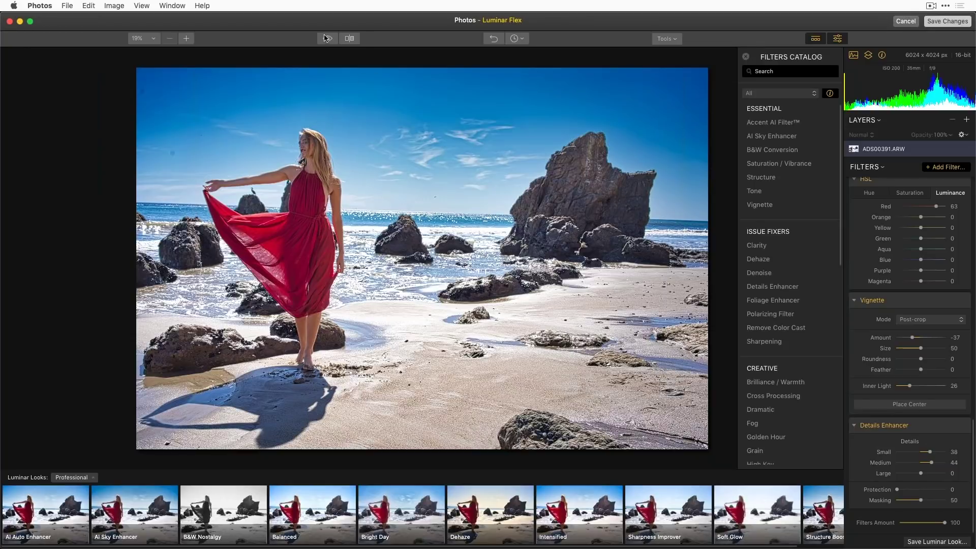
# Step: Crop the photo slightly tighter at the Original aspect ratio and rotate it by about -1.46° to level the horizon
pyautogui.click(678, 41)
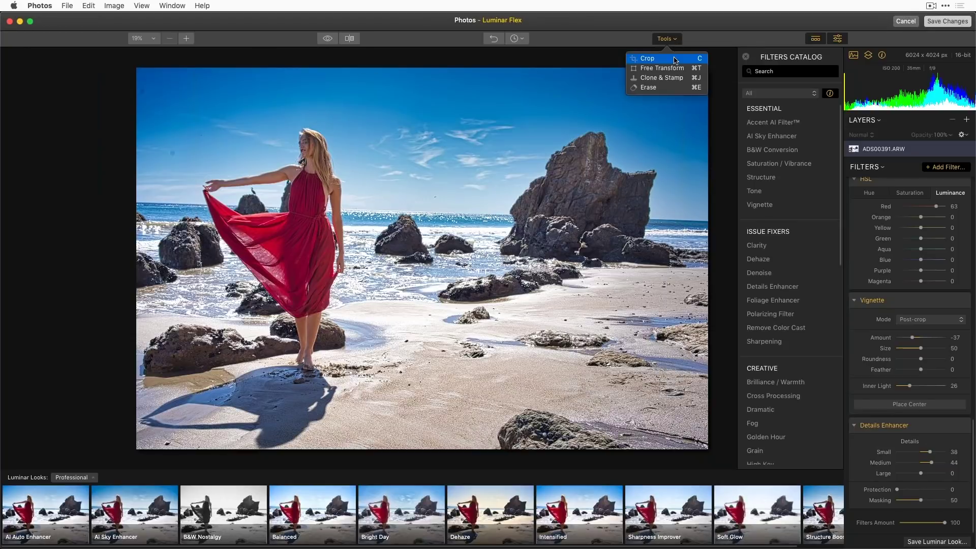
pyautogui.click(675, 59)
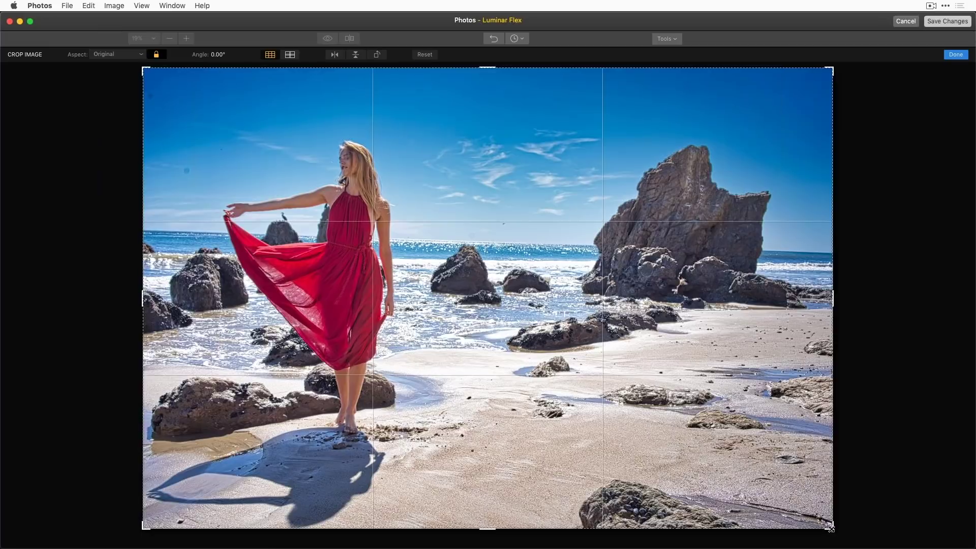
pyautogui.moveTo(831, 528); pyautogui.dragTo(816, 515)
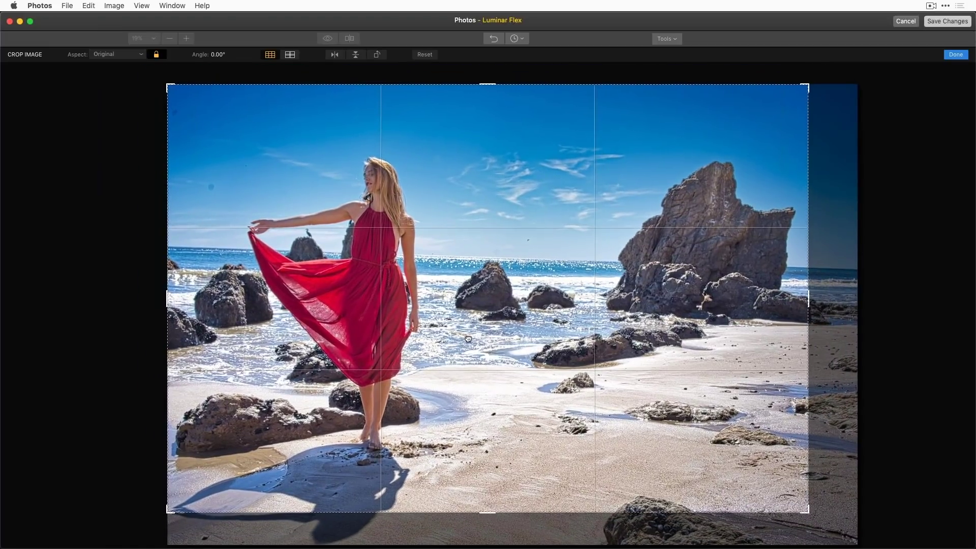
pyautogui.moveTo(168, 85); pyautogui.dragTo(177, 87)
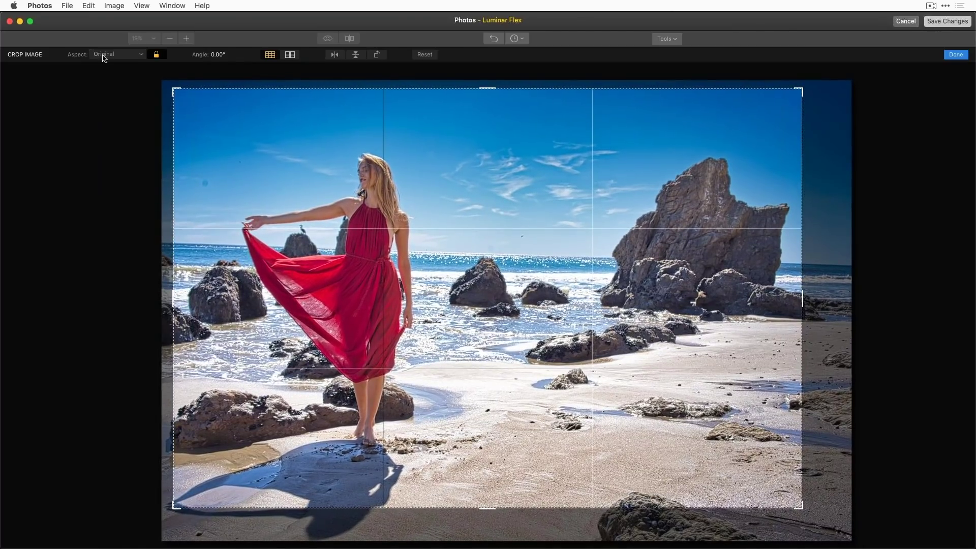
pyautogui.moveTo(220, 54); pyautogui.dragTo(225, 77)
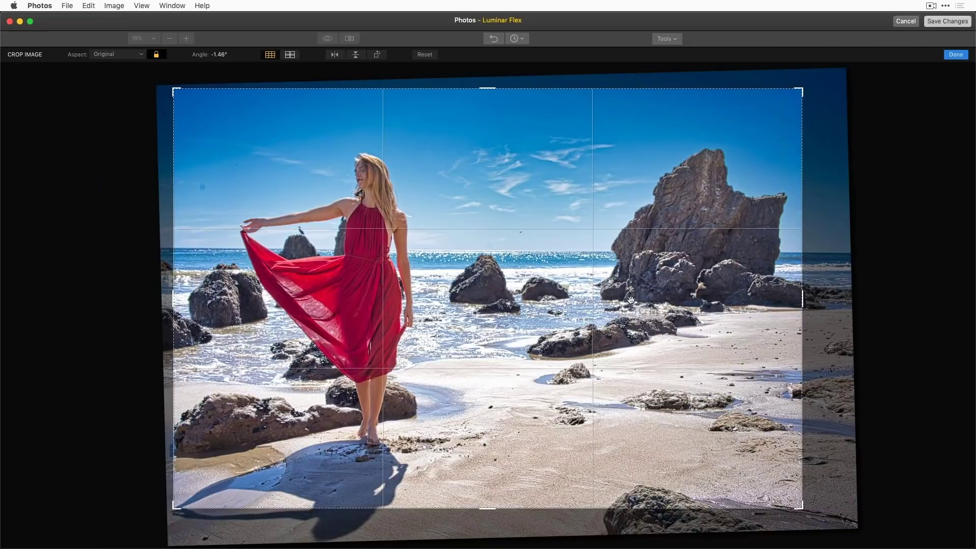
pyautogui.click(956, 54)
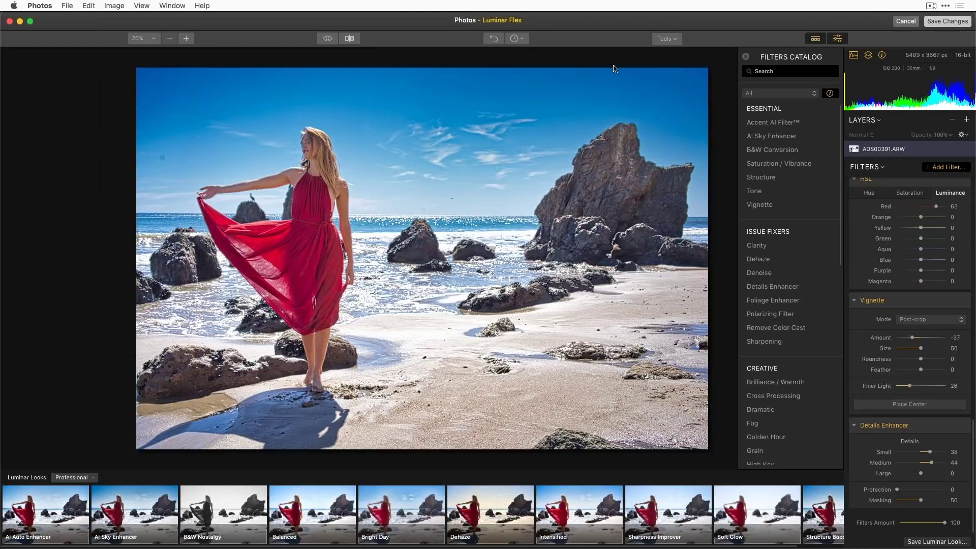
# Step: Start the Clone & Stamp tool and set its source on the clear sky beside the dark sensor spot
pyautogui.click(671, 40)
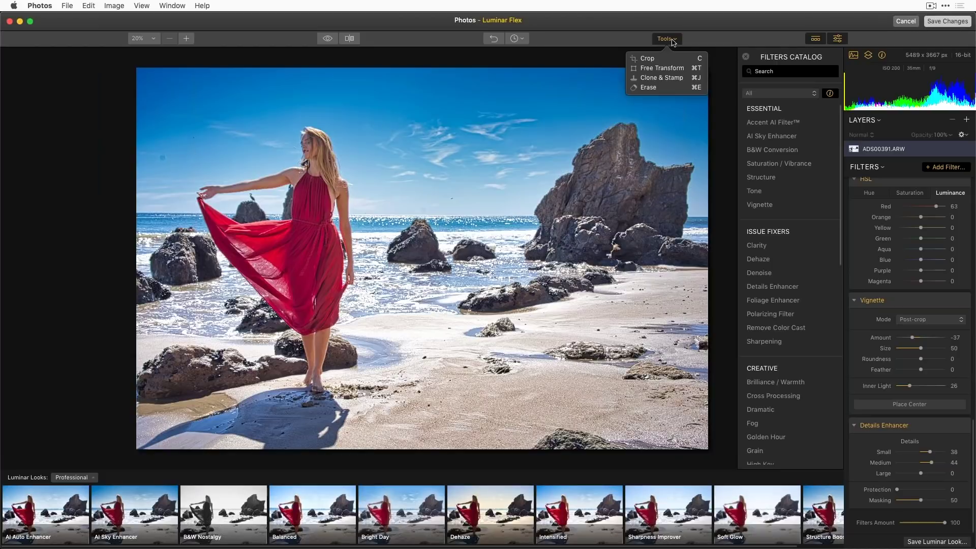
pyautogui.click(679, 81)
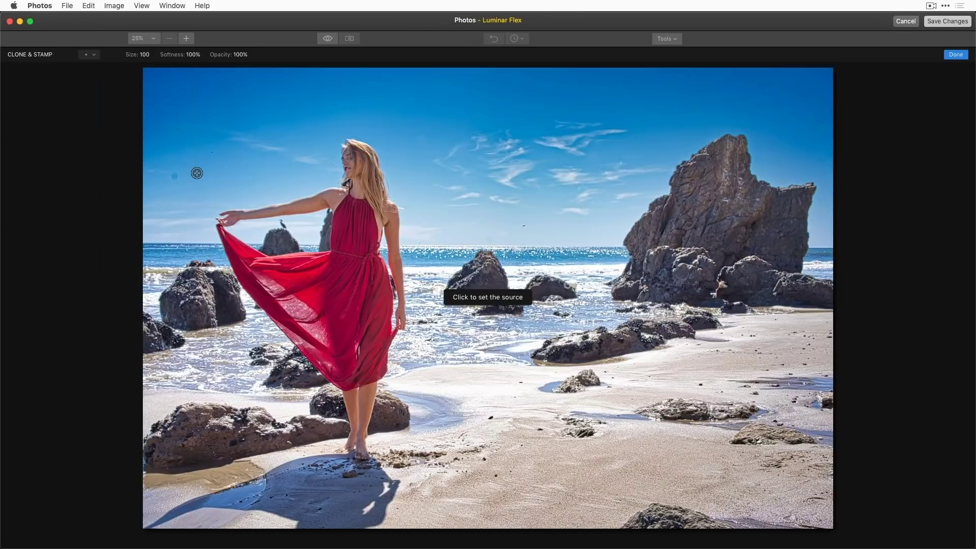
pyautogui.click(195, 171)
# Step: Bring the spotted area of sky into close view and reduce the Clone & Stamp brush size to 40
pyautogui.press('z')
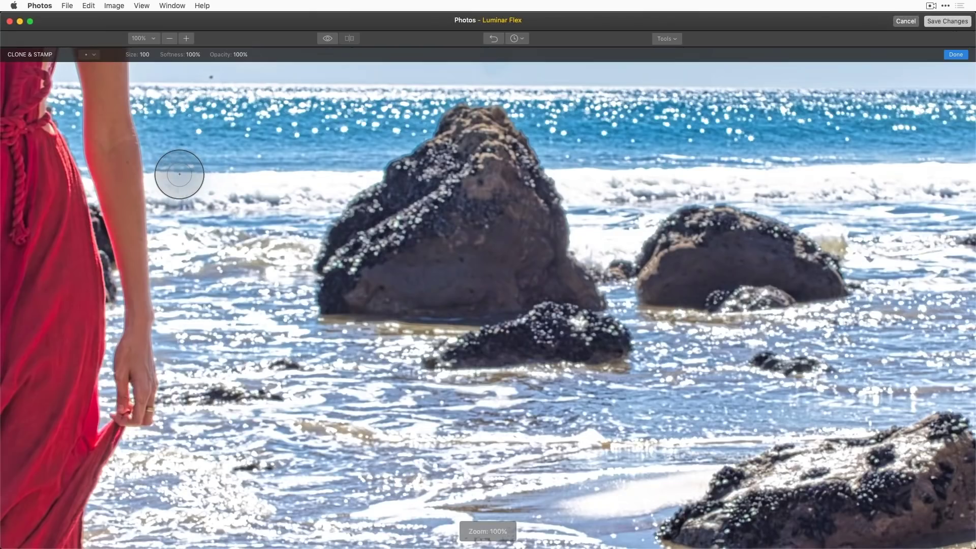
pyautogui.moveTo(178, 174)
pyautogui.mouseDown()
pyautogui.moveTo(261, 240)
pyautogui.moveTo(529, 334)
pyautogui.moveTo(532, 316)
pyautogui.mouseUp()
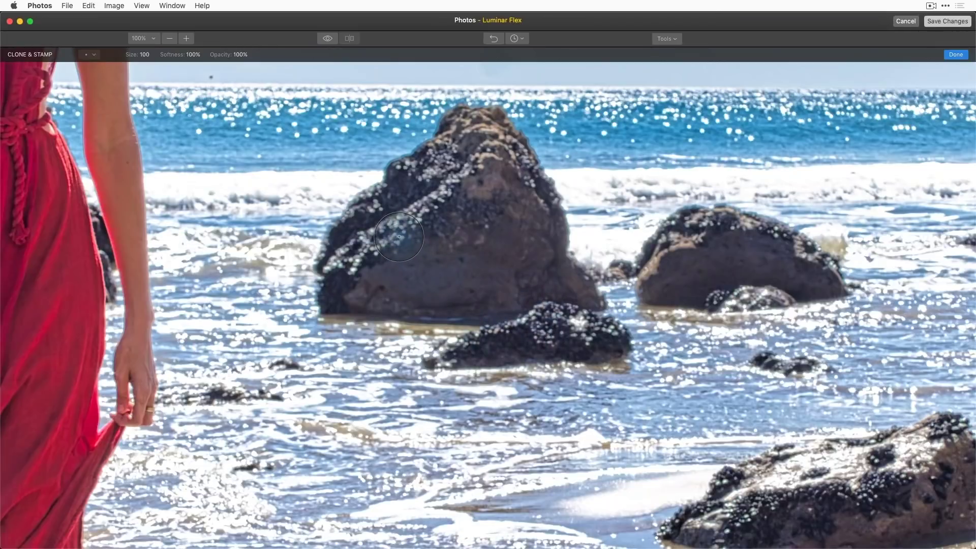
pyautogui.scroll(1, 19, 210)
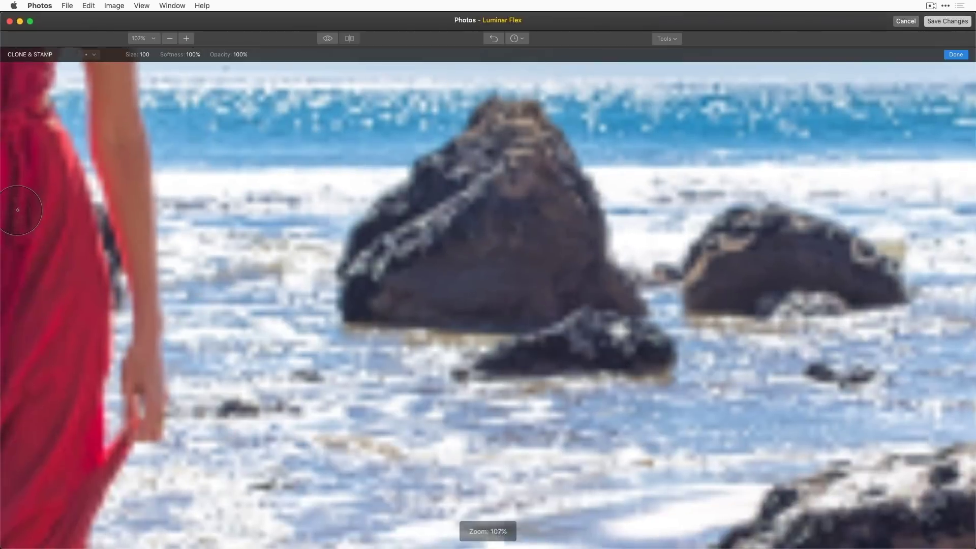
pyautogui.scroll(-10, 18, 210)
pyautogui.scroll(4, 107, 152)
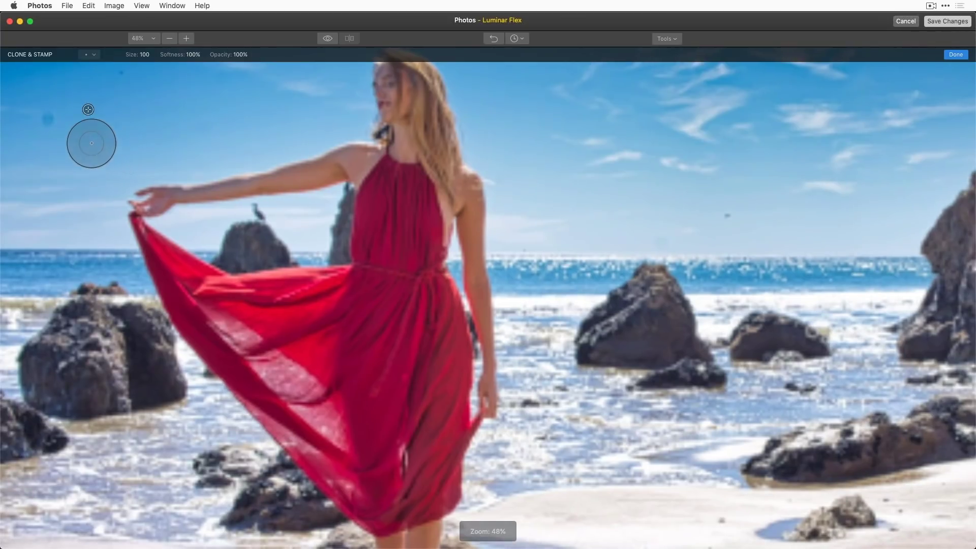
pyautogui.press('[')
pyautogui.press('[')
pyautogui.press('[')
pyautogui.press('[')
pyautogui.press('[')
pyautogui.press('[')
pyautogui.press('[')
pyautogui.press('[')
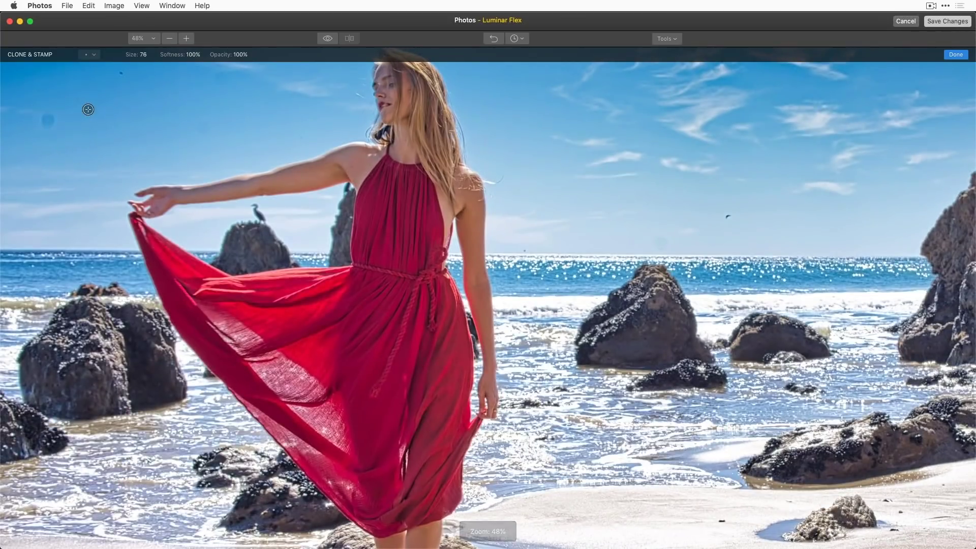
pyautogui.press('[')
pyautogui.press('[')
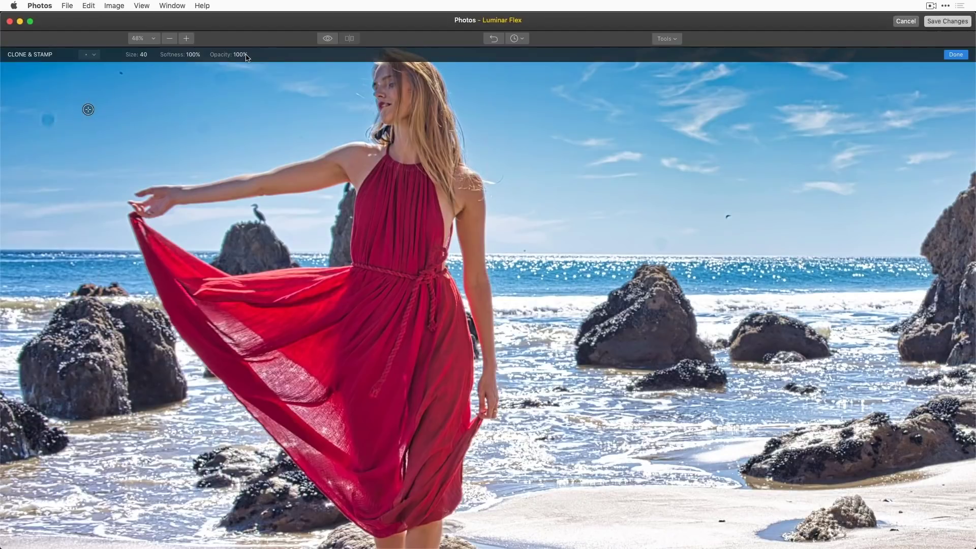
# Step: Set the Clone & Stamp opacity to 65% and paint clear sky over the round dark sensor spot
pyautogui.moveTo(221, 57); pyautogui.dragTo(204, 56)
pyautogui.moveTo(52, 118); pyautogui.dragTo(48, 122)
pyautogui.keyDown('alt'); pyautogui.click(79, 83); pyautogui.keyUp('alt')
pyautogui.moveTo(53, 112)
pyautogui.mouseDown()
pyautogui.moveTo(47, 124)
pyautogui.moveTo(39, 120)
pyautogui.moveTo(50, 120)
pyautogui.mouseUp()
# Step: Sample nearby clear sky and clone out the small dark speck above the woman's outstretched arm
pyautogui.keyDown('alt'); pyautogui.click(103, 131); pyautogui.keyUp('alt')
pyautogui.keyDown('alt'); pyautogui.click(135, 98); pyautogui.keyUp('alt')
pyautogui.moveTo(121, 76); pyautogui.dragTo(117, 74)
pyautogui.keyDown('alt'); pyautogui.click(98, 97); pyautogui.keyUp('alt')
pyautogui.keyDown('alt'); pyautogui.click(155, 89); pyautogui.keyUp('alt')
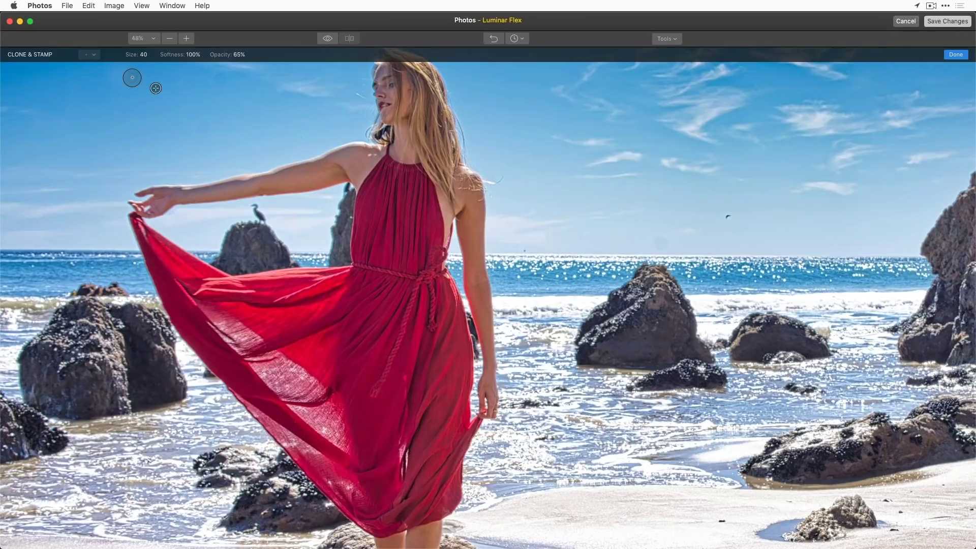
# Step: Clone out the faint sensor spot just above the horizon between the woman and the flying bird, using sky sampled nearby
pyautogui.keyDown('alt'); pyautogui.click(622, 227); pyautogui.keyUp('alt')
pyautogui.moveTo(651, 243)
pyautogui.mouseDown()
pyautogui.moveTo(669, 249)
pyautogui.moveTo(648, 240)
pyautogui.moveTo(638, 214)
pyautogui.moveTo(641, 234)
pyautogui.moveTo(662, 237)
pyautogui.mouseUp()
pyautogui.keyDown('alt'); pyautogui.click(666, 208); pyautogui.keyUp('alt')
pyautogui.keyDown('alt'); pyautogui.click(626, 195); pyautogui.keyUp('alt')
pyautogui.keyDown('alt'); pyautogui.click(696, 193); pyautogui.keyUp('alt')
pyautogui.moveTo(649, 232)
pyautogui.mouseDown()
pyautogui.moveTo(665, 230)
pyautogui.moveTo(643, 233)
pyautogui.moveTo(649, 227)
pyautogui.mouseUp()
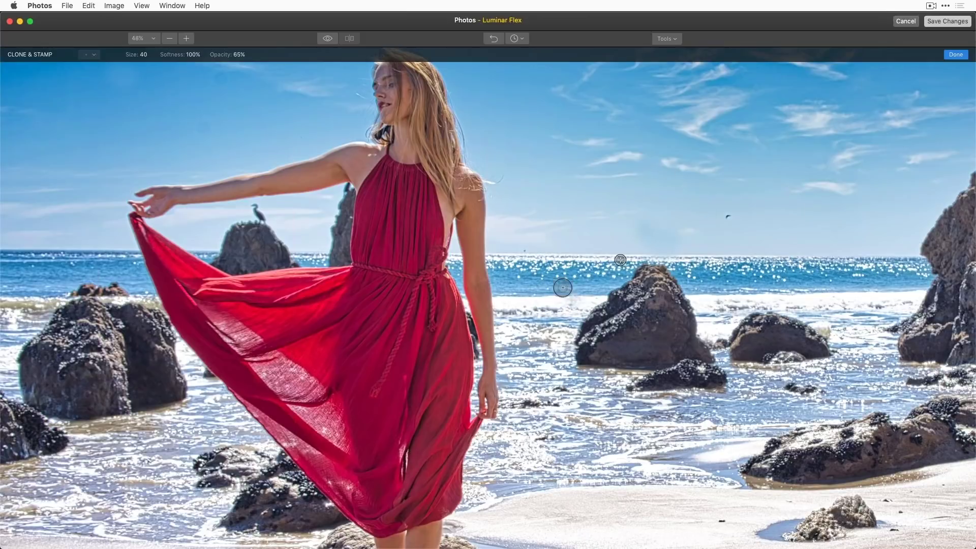
pyautogui.keyDown('alt'); pyautogui.click(520, 231); pyautogui.keyUp('alt')
pyautogui.moveTo(652, 233)
pyautogui.mouseDown()
pyautogui.moveTo(612, 225)
pyautogui.moveTo(674, 242)
pyautogui.mouseUp()
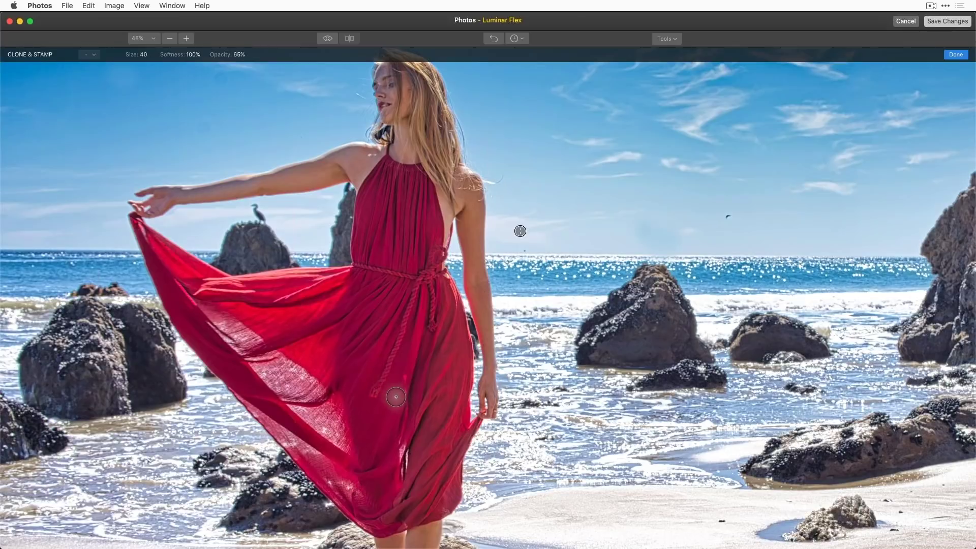
# Step: Finish the Clone & Stamp retouching, save the Luminar Flex changes back to Photos and leave the photo's editing mode
pyautogui.press('super+minus')
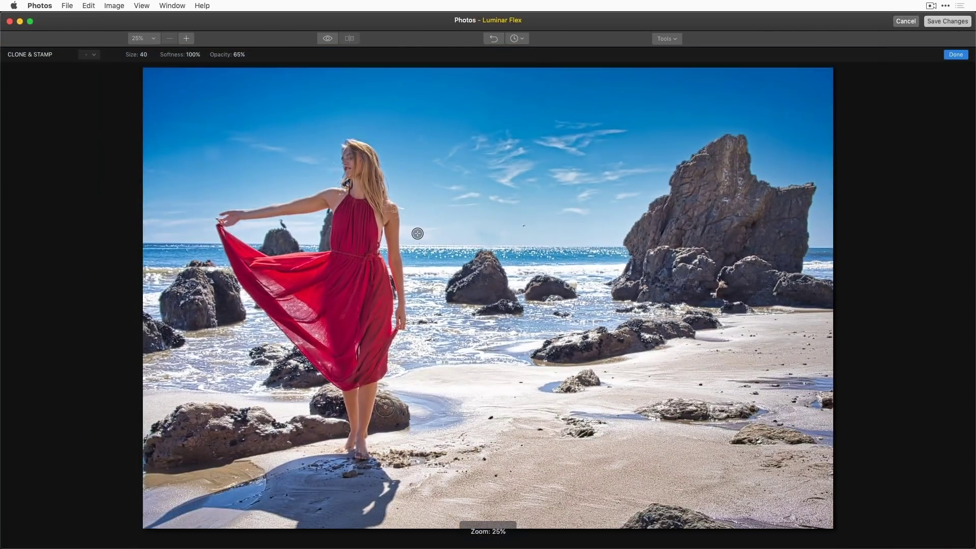
pyautogui.click(956, 54)
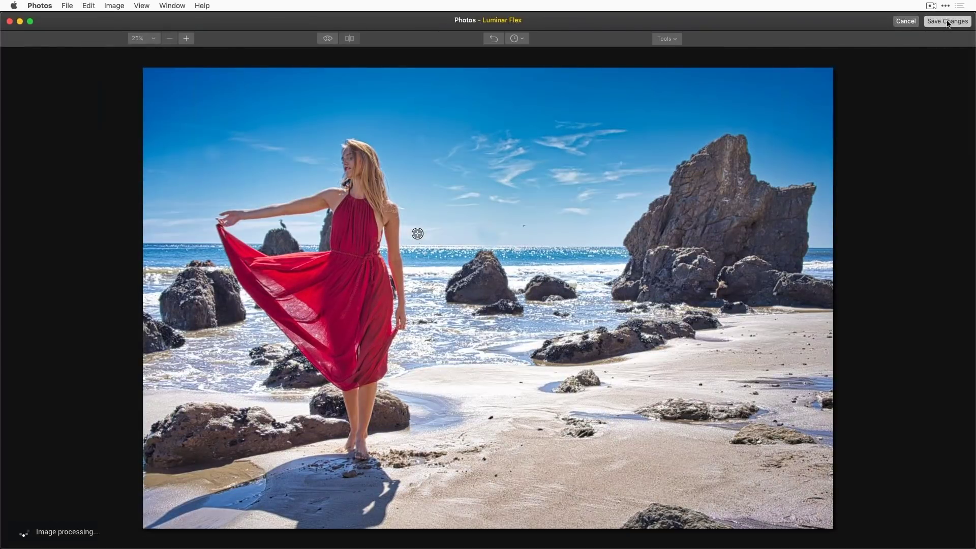
pyautogui.click(947, 22)
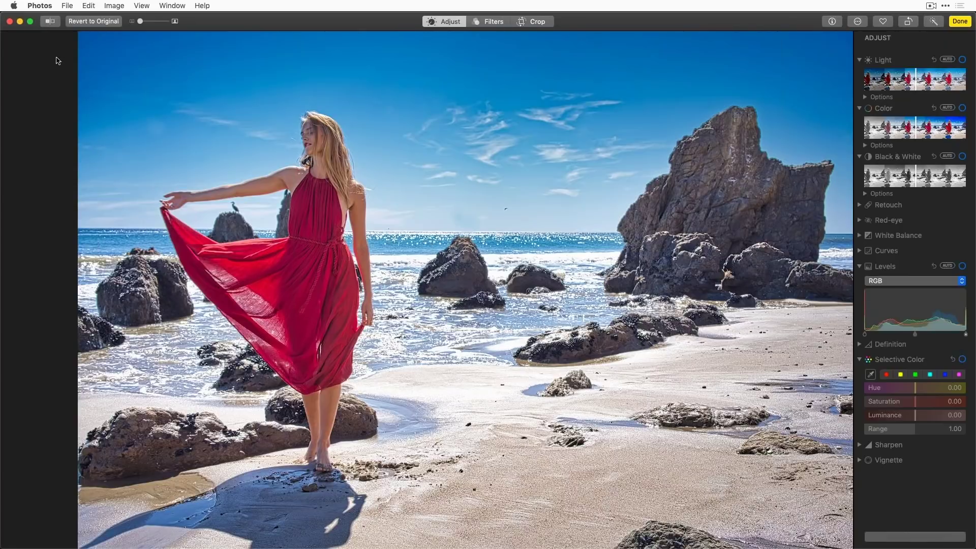
pyautogui.click(53, 24)
pyautogui.click(961, 24)
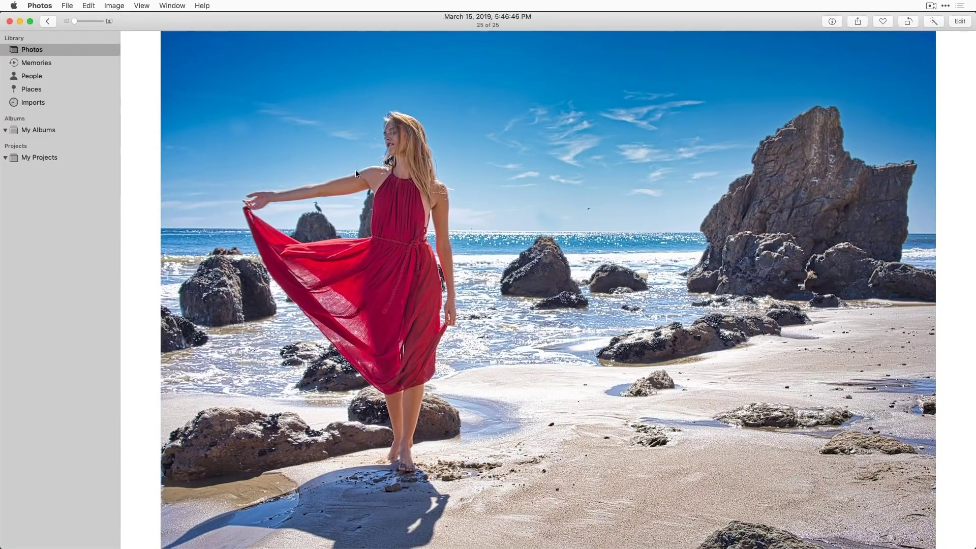
# Step: Reopen the red-dress beach photo from the library overview, view it in editing mode and leave that mode without changes
pyautogui.click(50, 23)
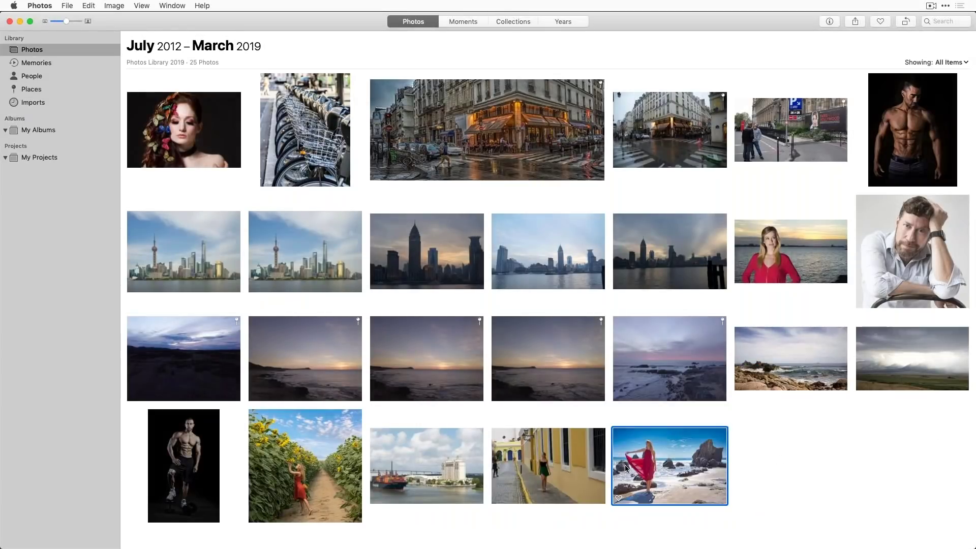
pyautogui.doubleClick(667, 475)
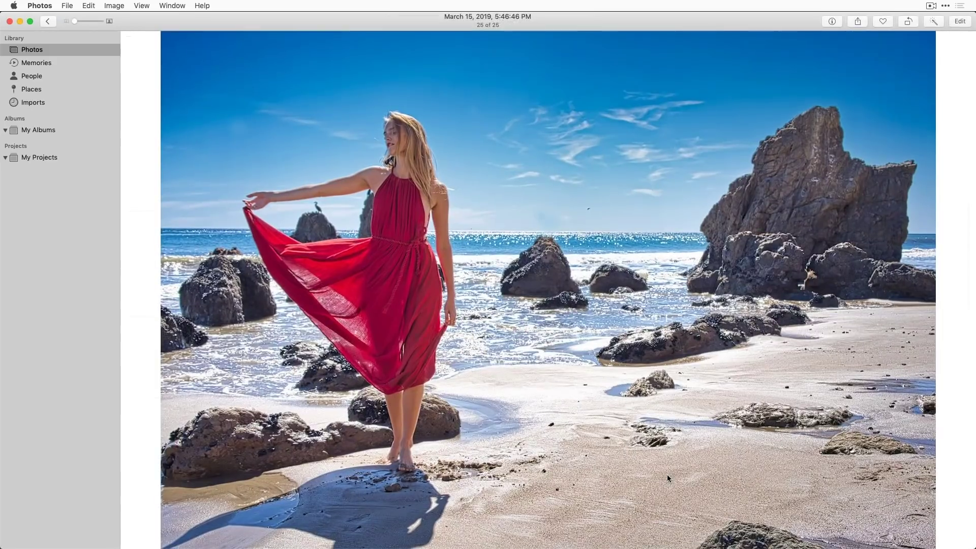
pyautogui.click(964, 22)
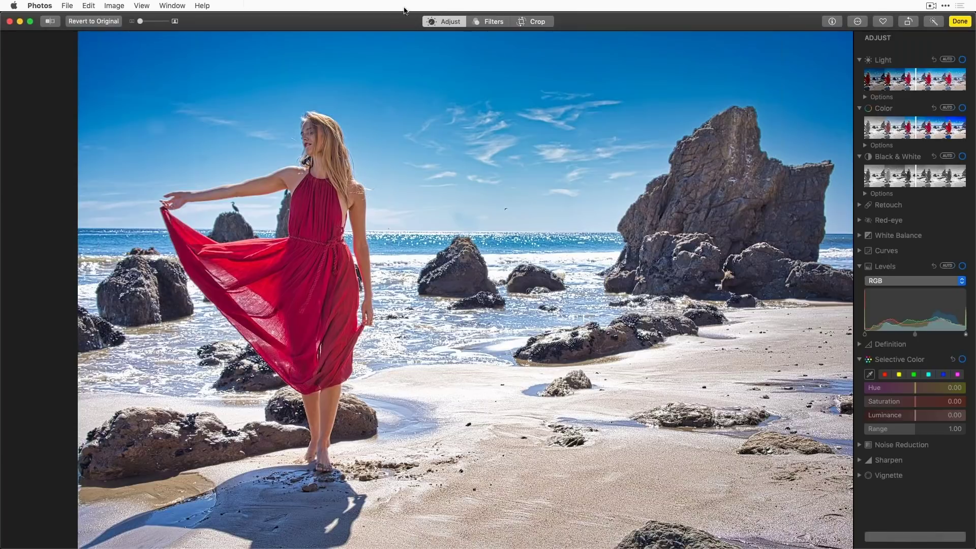
pyautogui.click(960, 21)
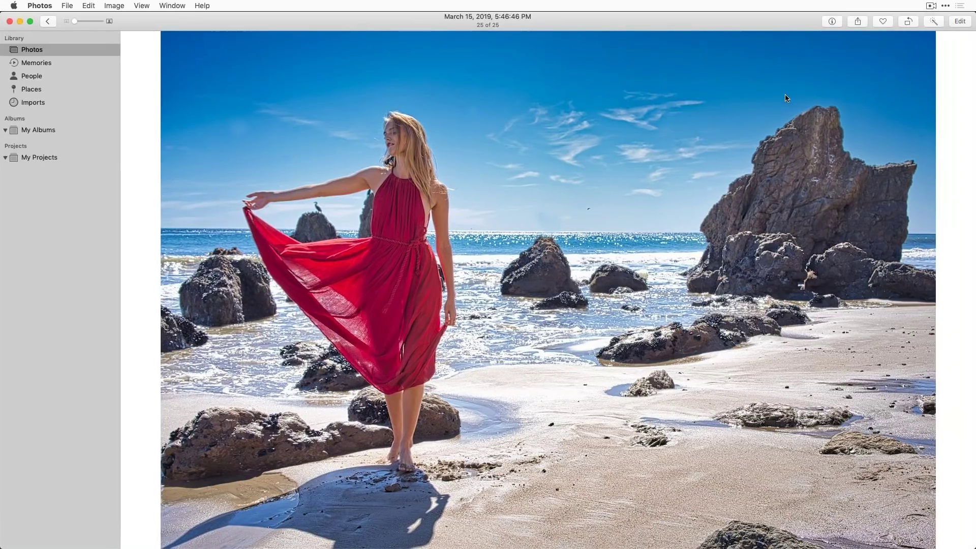
# Step: Switch to Preview and bring the luminar Flex logo still.tif window to the front
pyautogui.press('super+Tab')
pyautogui.press('super+Tab')
pyautogui.press('super+Tab')
pyautogui.press('super+Tab')
pyautogui.press('super+Tab')
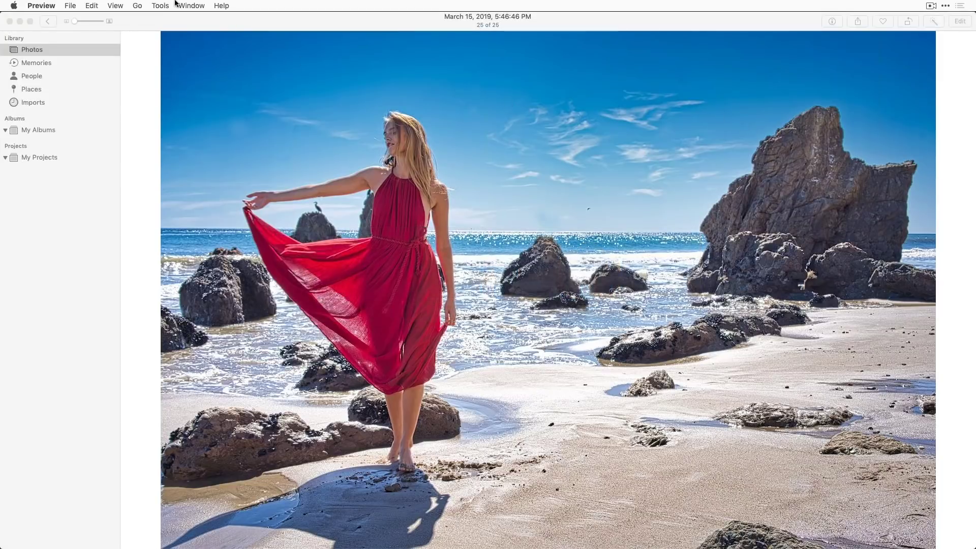
pyautogui.click(191, 5)
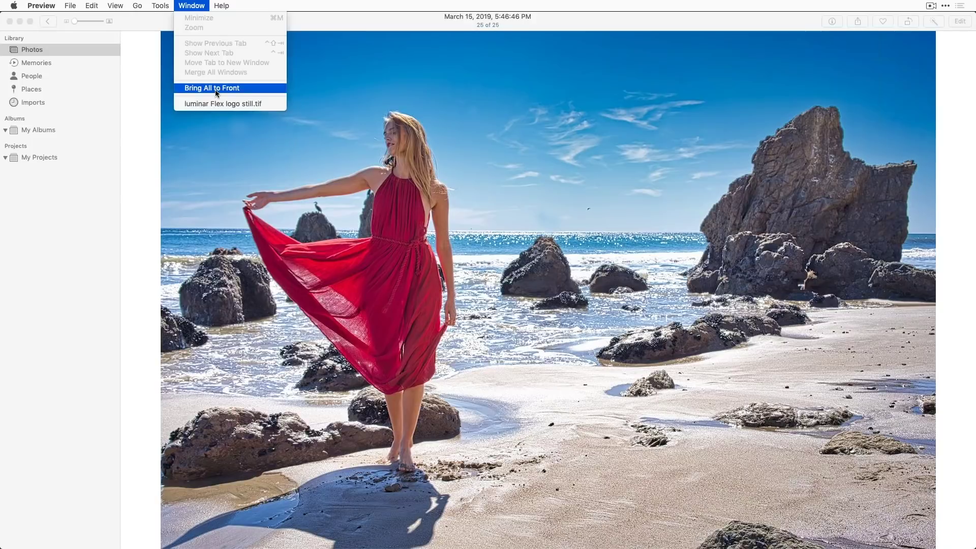
pyautogui.click(216, 104)
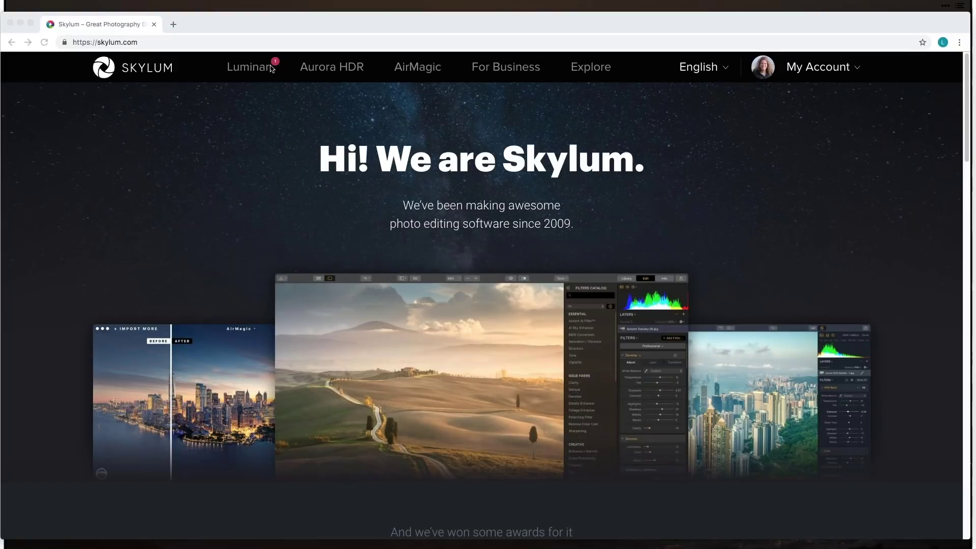
# Step: Open the Luminar Flex plugin page on the Skylum website in Chrome and look through its AI tools, looks, filters and layers sections
pyautogui.moveTo(256, 68)
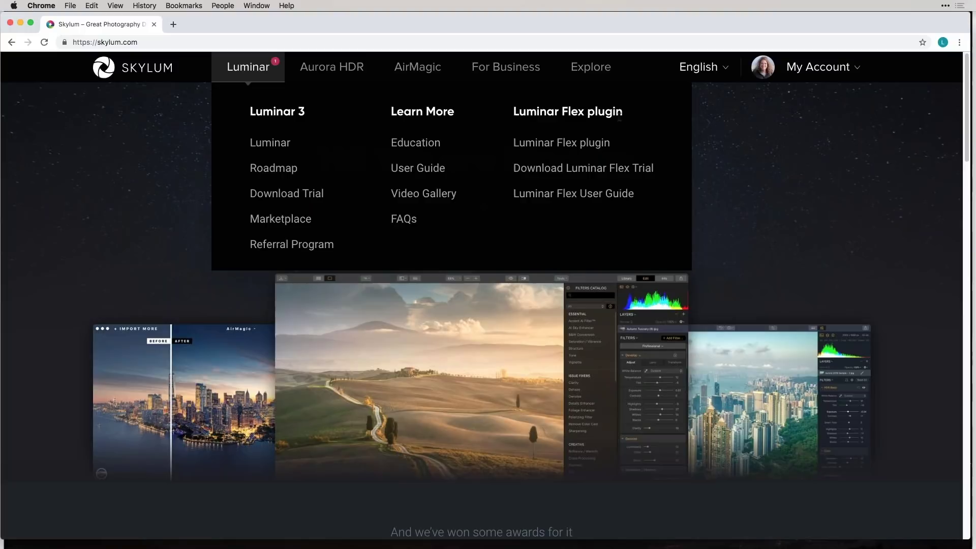
pyautogui.click(589, 145)
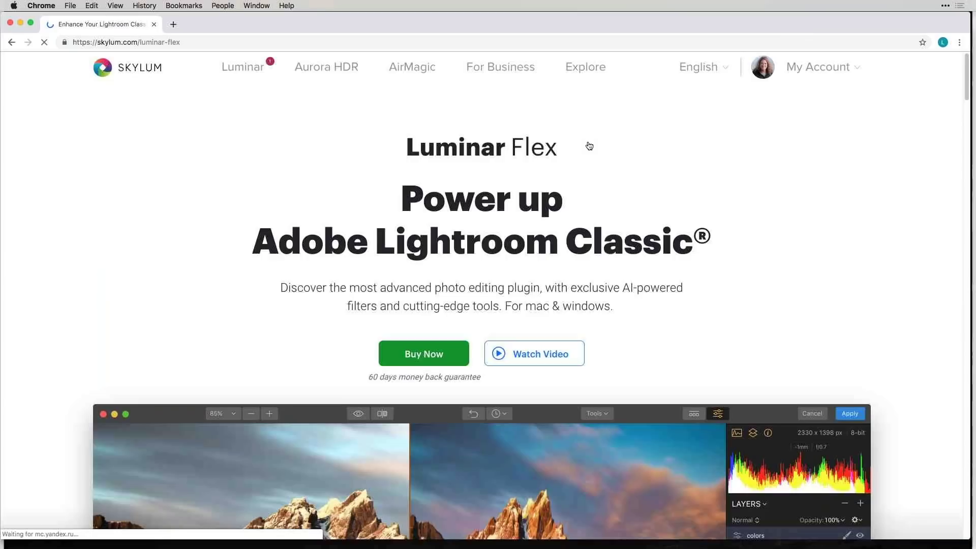
pyautogui.scroll(-10, 552, 322)
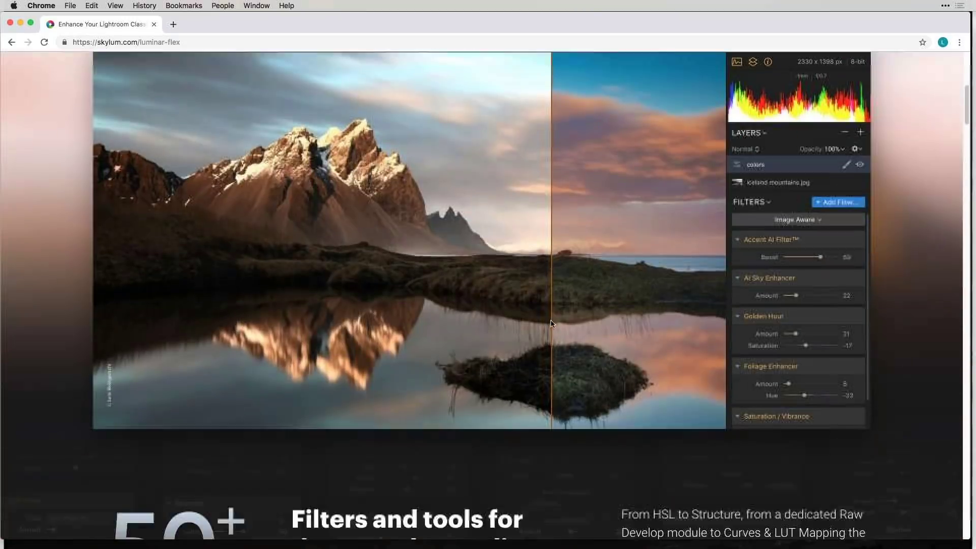
pyautogui.scroll(-4, 553, 324)
pyautogui.scroll(-3, 553, 324)
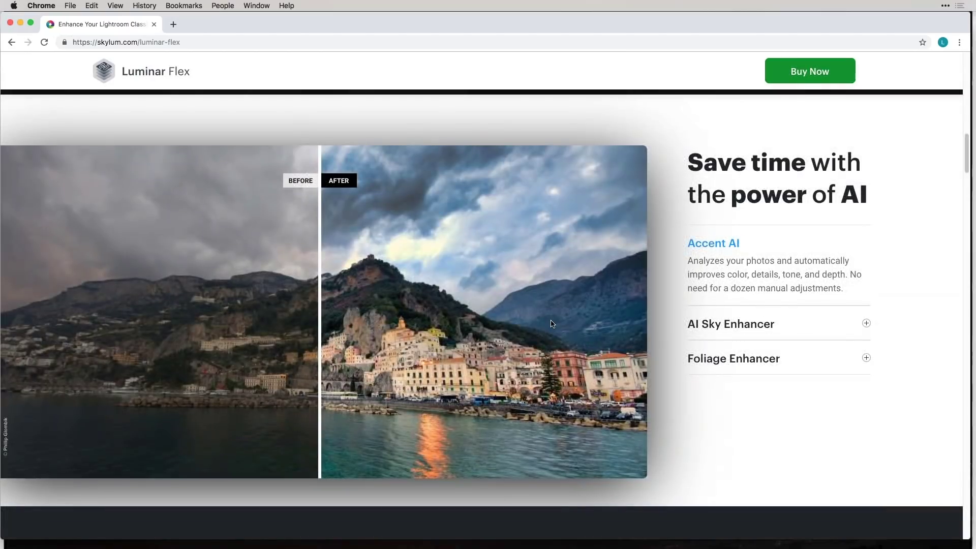
pyautogui.scroll(-7, 553, 323)
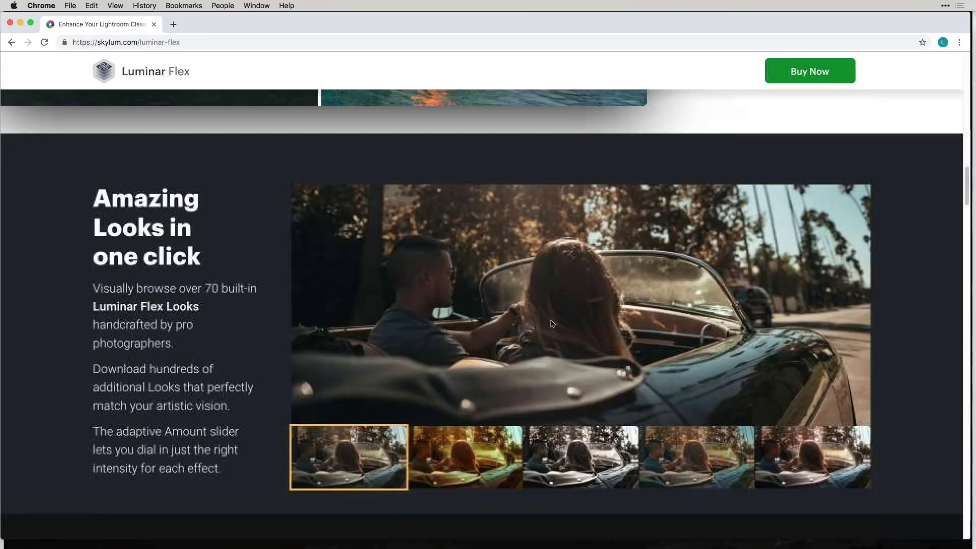
pyautogui.scroll(-4, 553, 323)
pyautogui.scroll(-7, 553, 323)
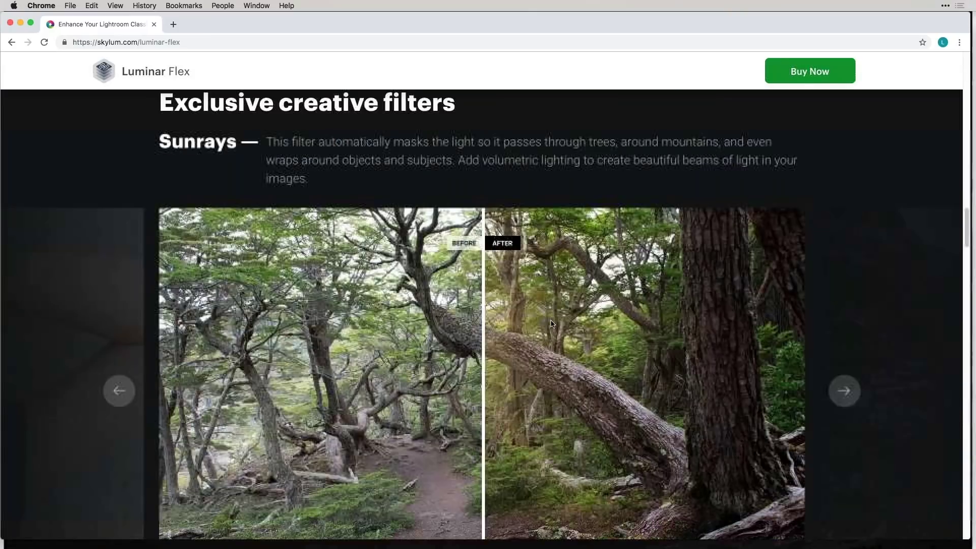
pyautogui.scroll(-10, 551, 323)
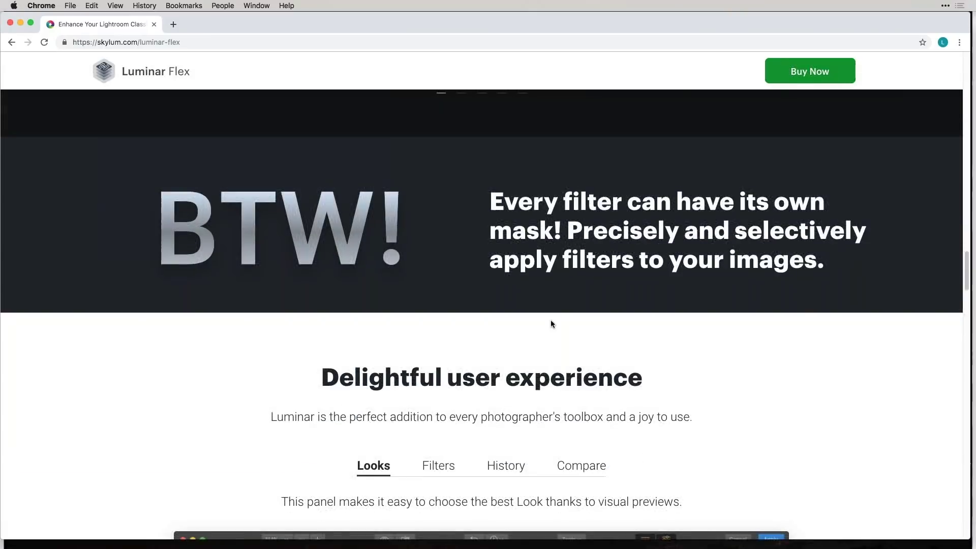
pyautogui.scroll(-5, 552, 324)
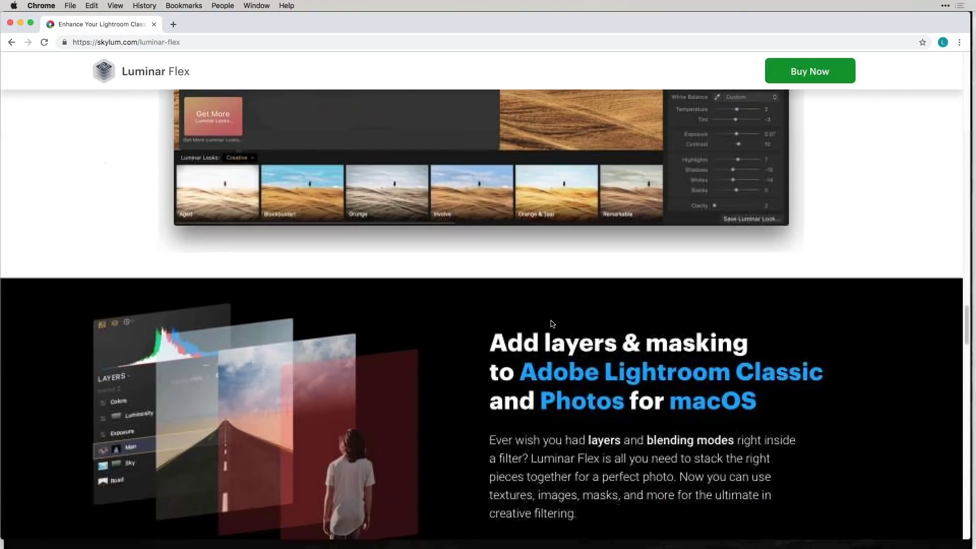
pyautogui.scroll(-4, 553, 324)
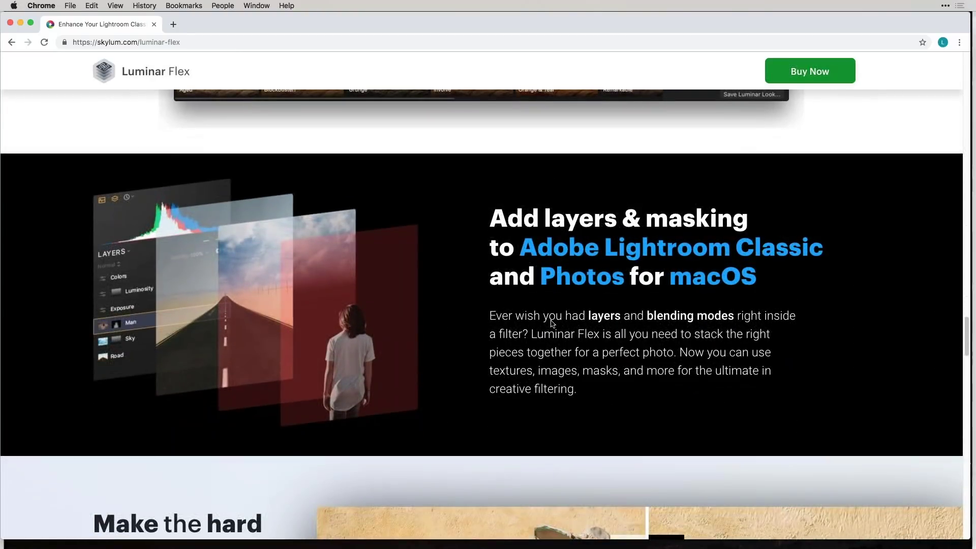
pyautogui.scroll(-2, 553, 323)
pyautogui.scroll(-9, 551, 323)
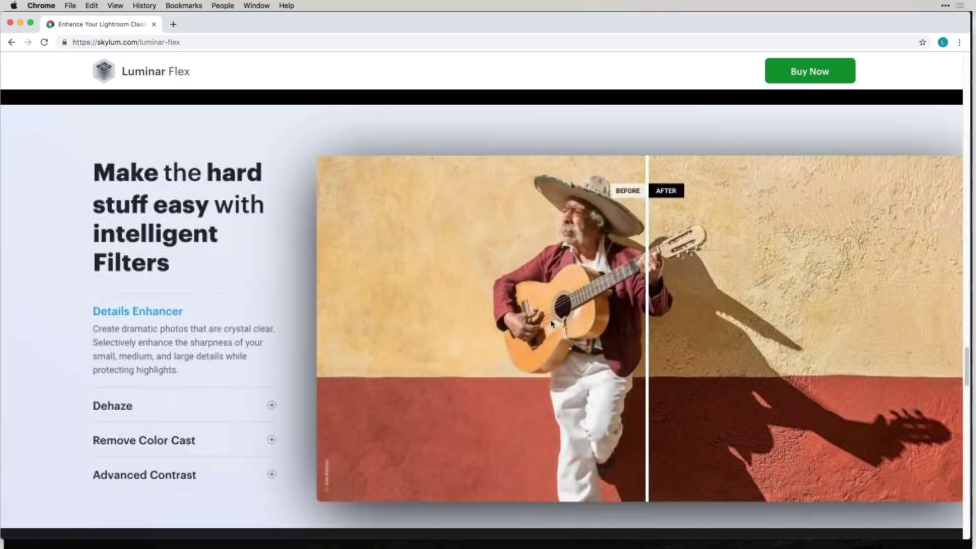
# Step: Open the Luminar Flex User Guide and view the "What are Workspaces?" article in Chapter 7
pyautogui.scroll(20, 552, 324)
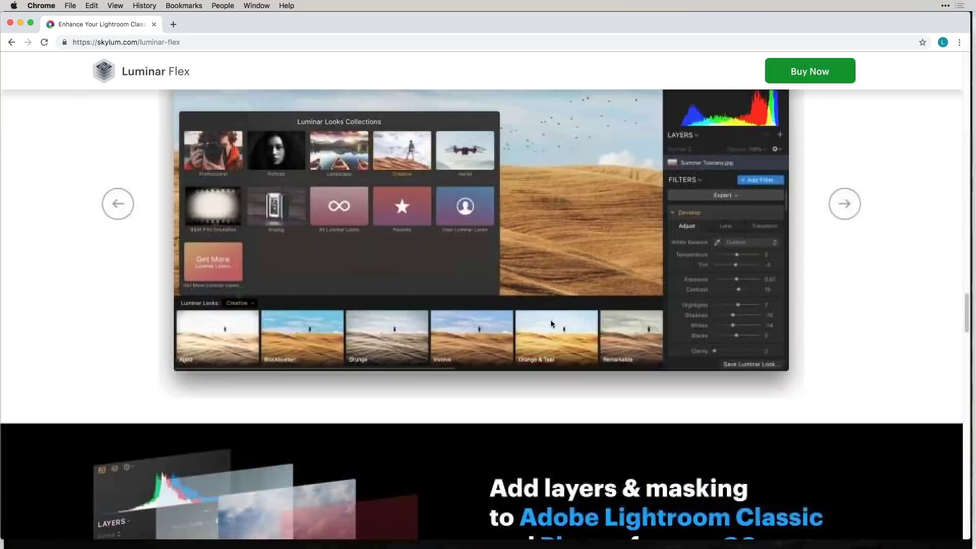
pyautogui.scroll(10, 553, 323)
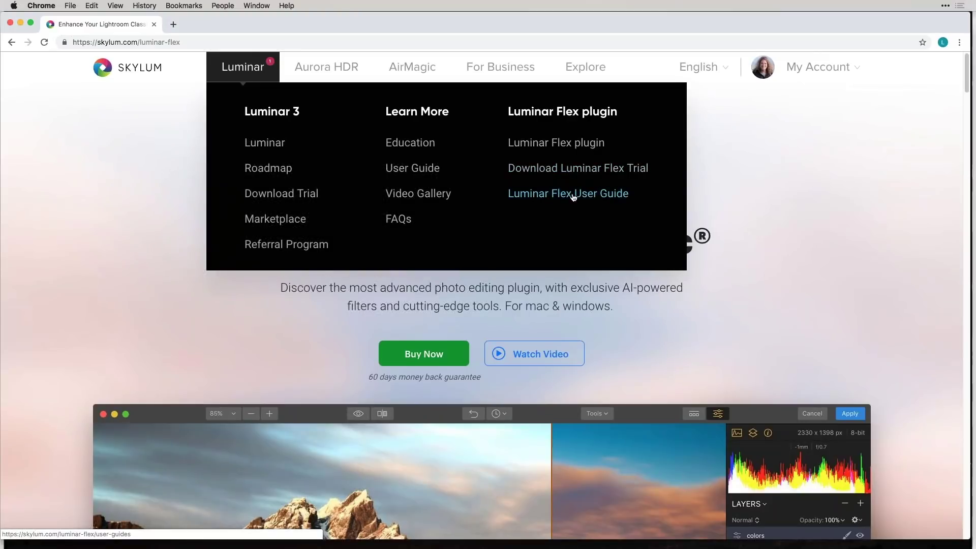
pyautogui.click(591, 195)
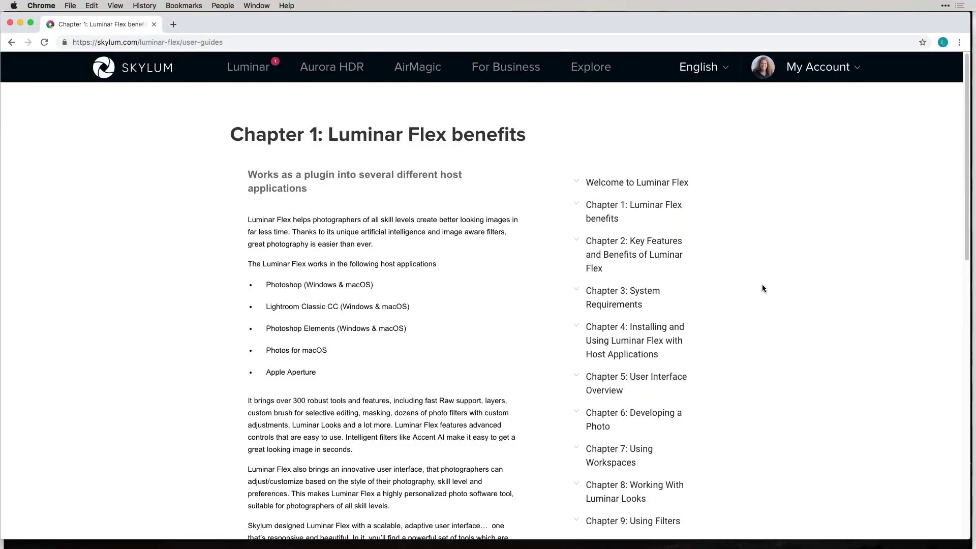
pyautogui.scroll(-3, 762, 289)
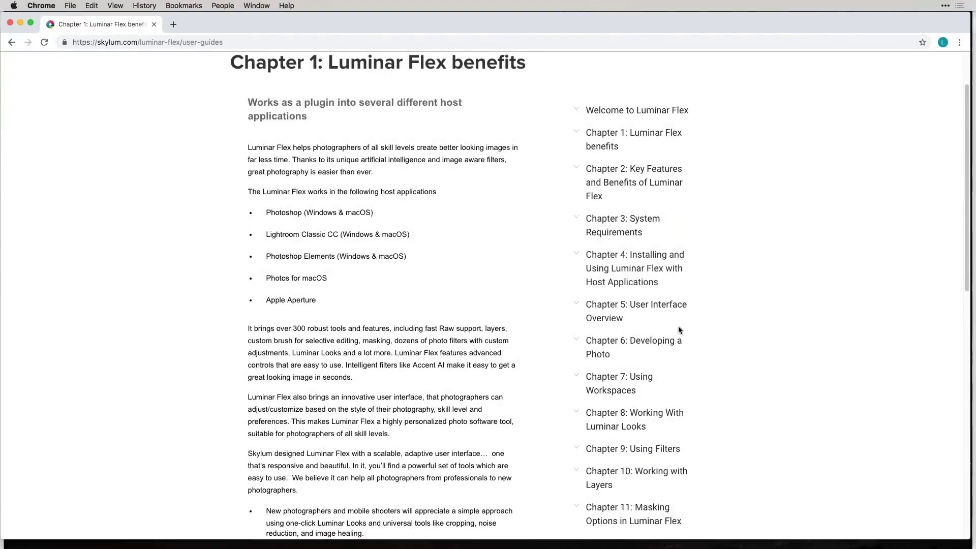
pyautogui.scroll(-2, 683, 356)
pyautogui.click(640, 323)
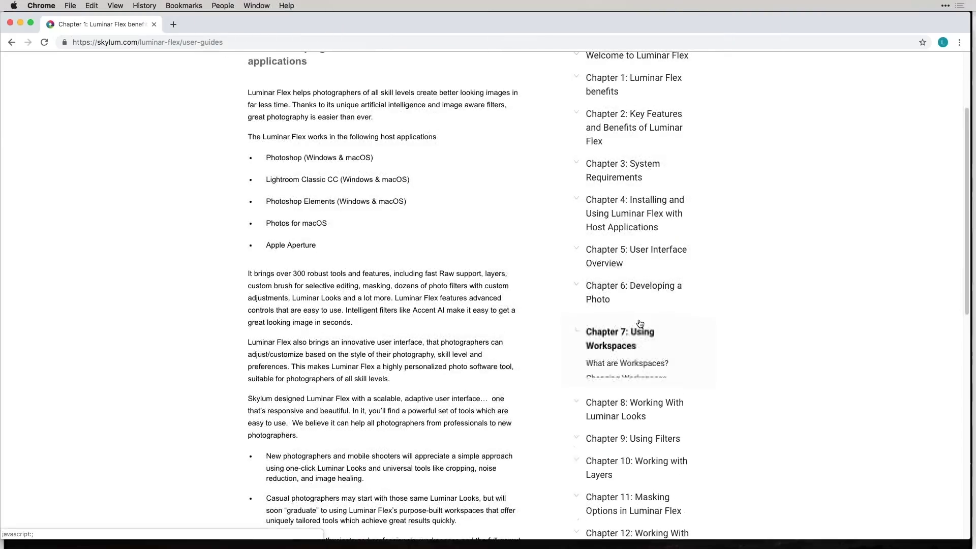
pyautogui.click(632, 364)
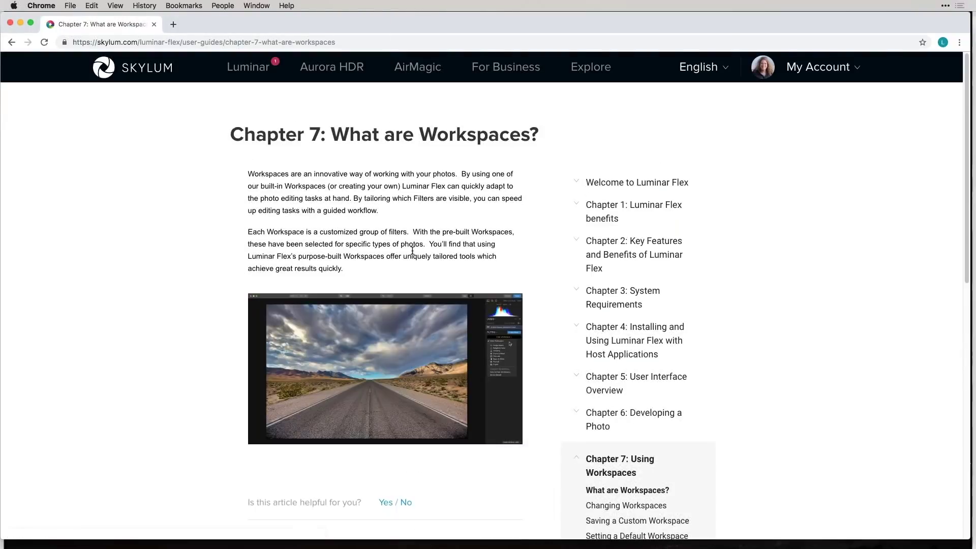
pyautogui.scroll(-2, 412, 250)
pyautogui.scroll(2, 458, 295)
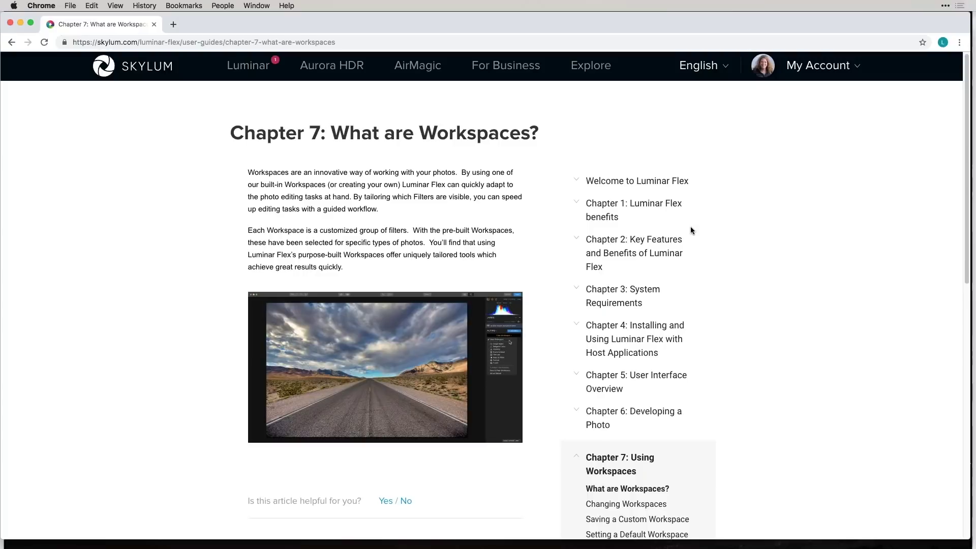
# Step: Open the Luminar Education page and browse through its list of tutorials
pyautogui.moveTo(256, 63)
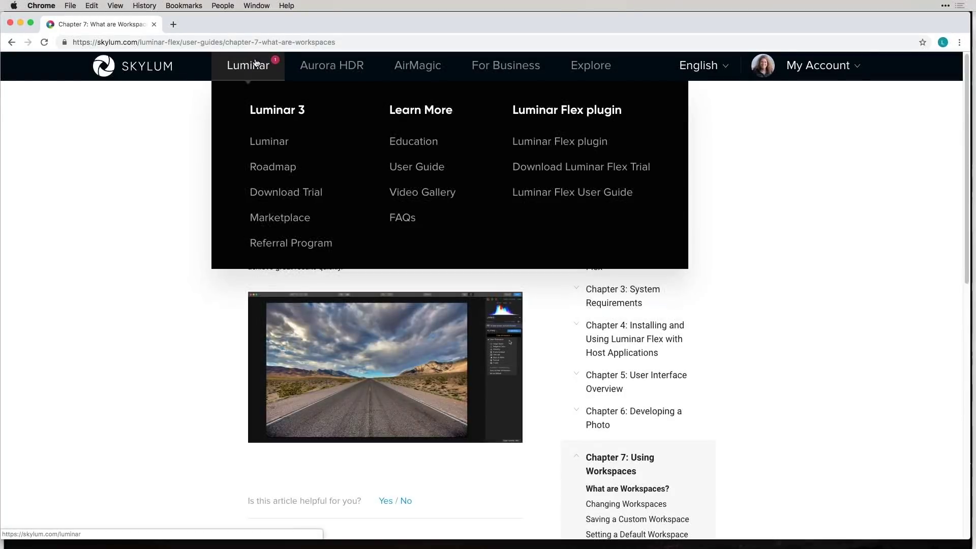
pyautogui.click(412, 143)
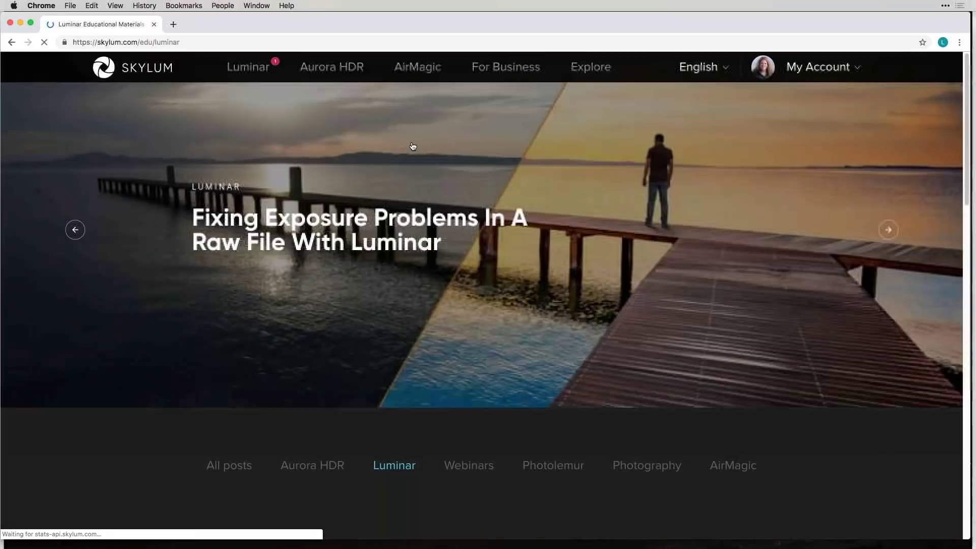
pyautogui.scroll(-6, 415, 351)
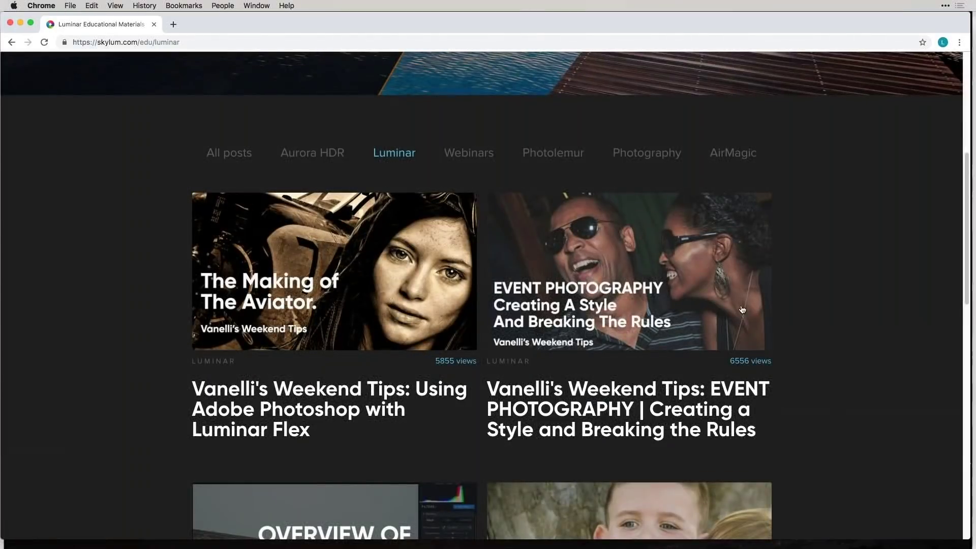
pyautogui.scroll(-12, 824, 431)
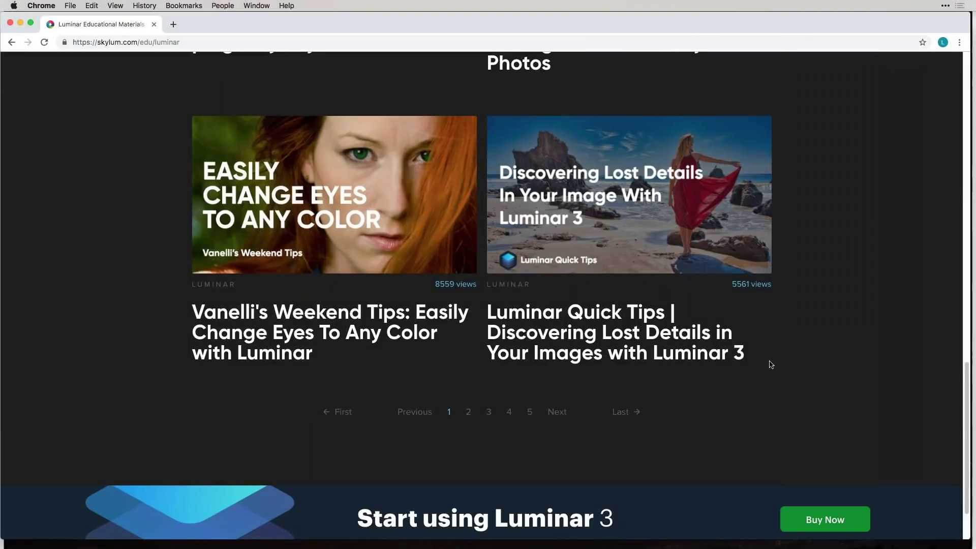
# Step: Return to the start of the Luminar Education page
pyautogui.scroll(19, 615, 417)
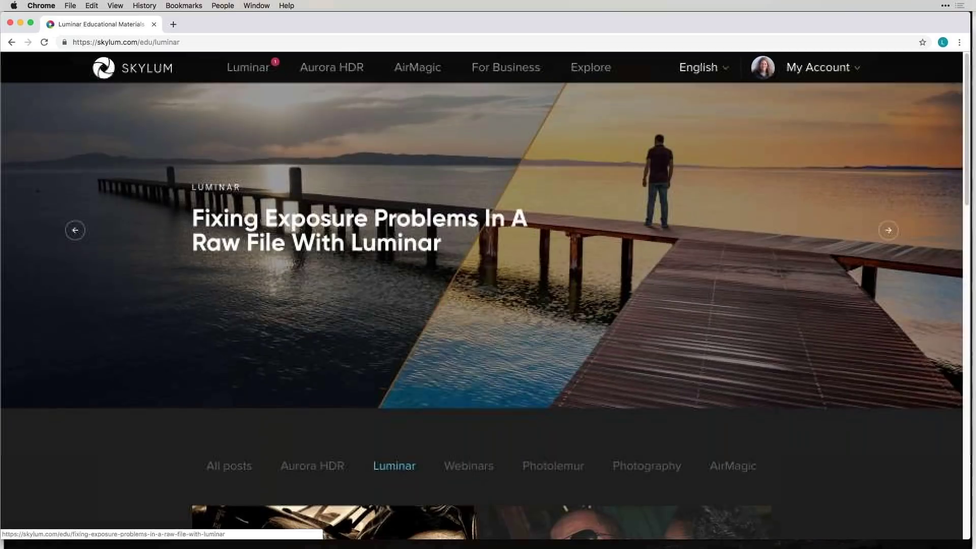
pyautogui.moveTo(589, 69)
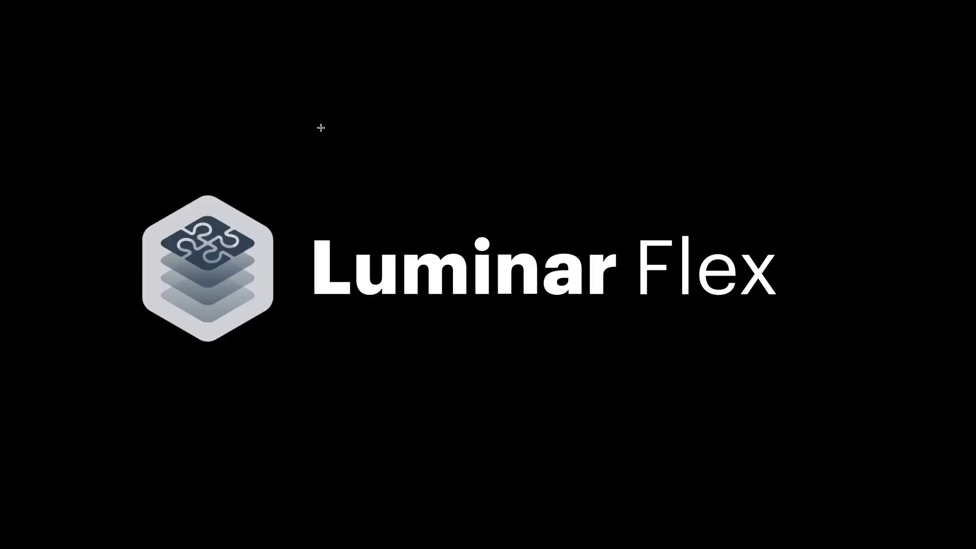
# Step: Switch to Photoshop and bring the Brick ADS04077_After.jpeg document to the front
pyautogui.press('super+Tab')
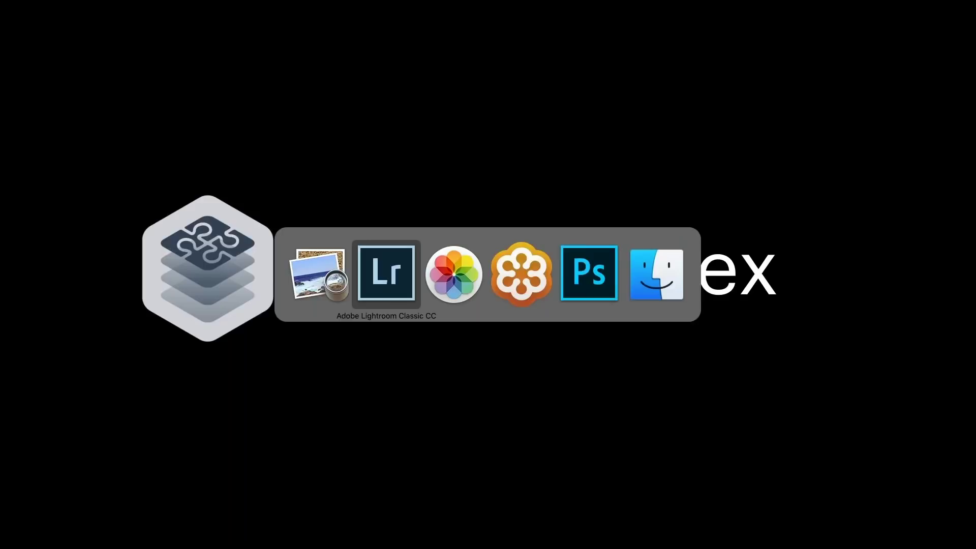
pyautogui.press('super+Tab')
pyautogui.press('super+Tab')
pyautogui.press('super+Tab')
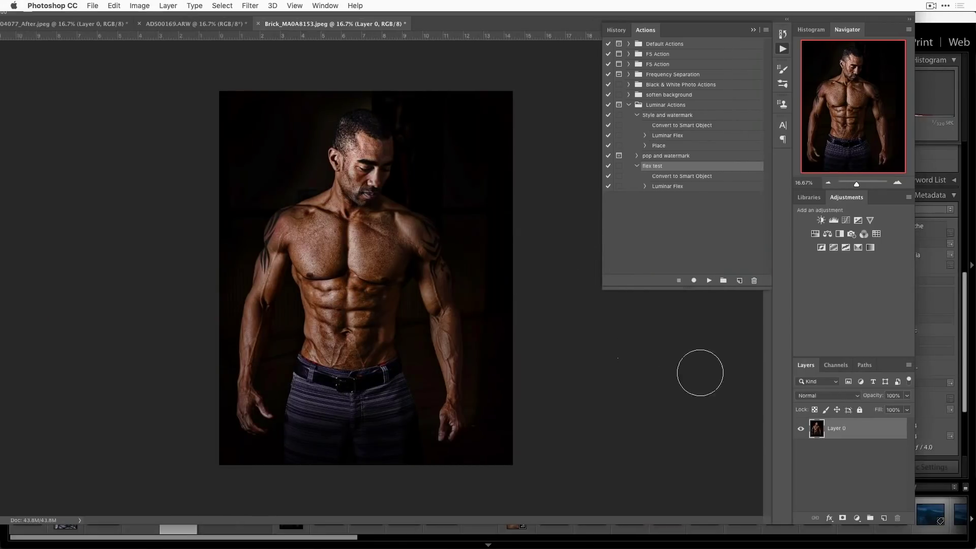
pyautogui.click(210, 25)
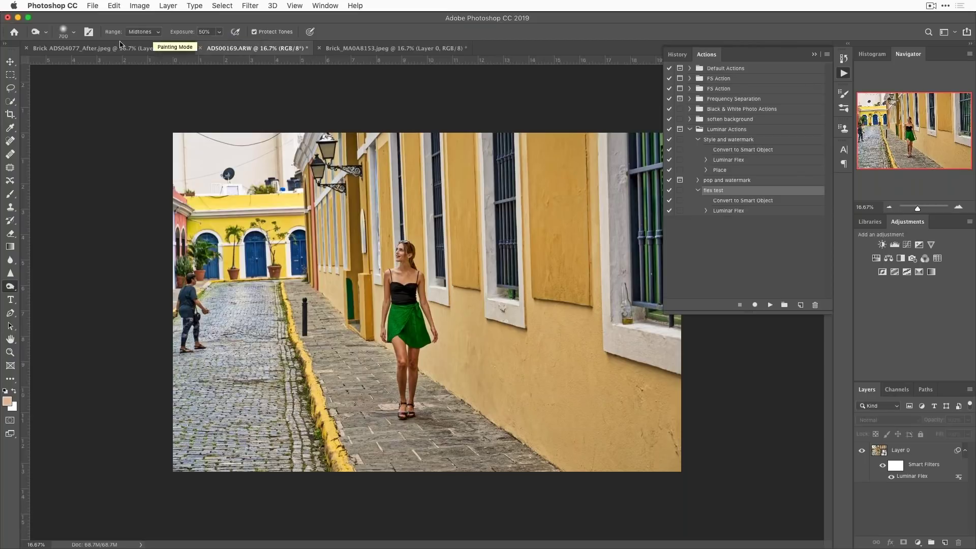
pyautogui.click(101, 51)
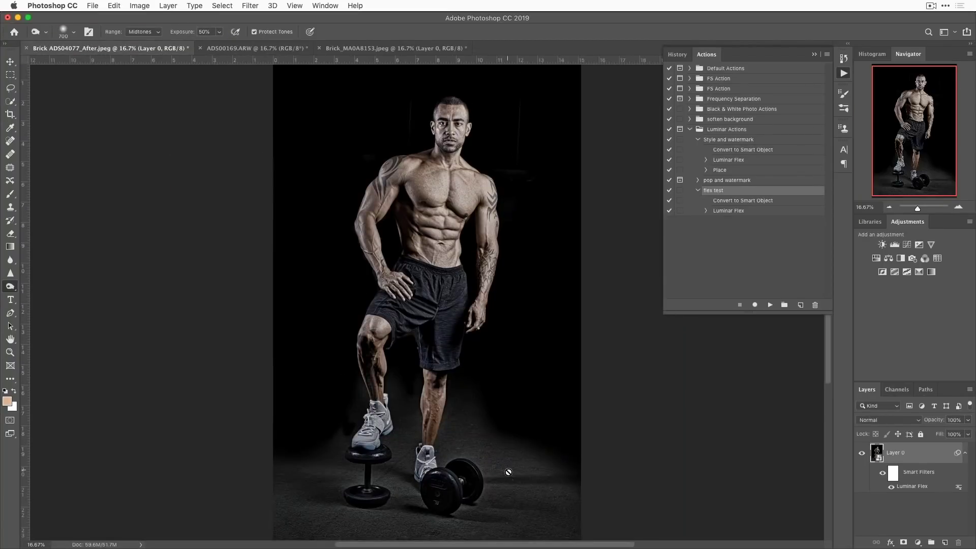
# Step: Reopen the Luminar Flex smart filter on Layer 0 and look through its existing filter settings
pyautogui.doubleClick(924, 488)
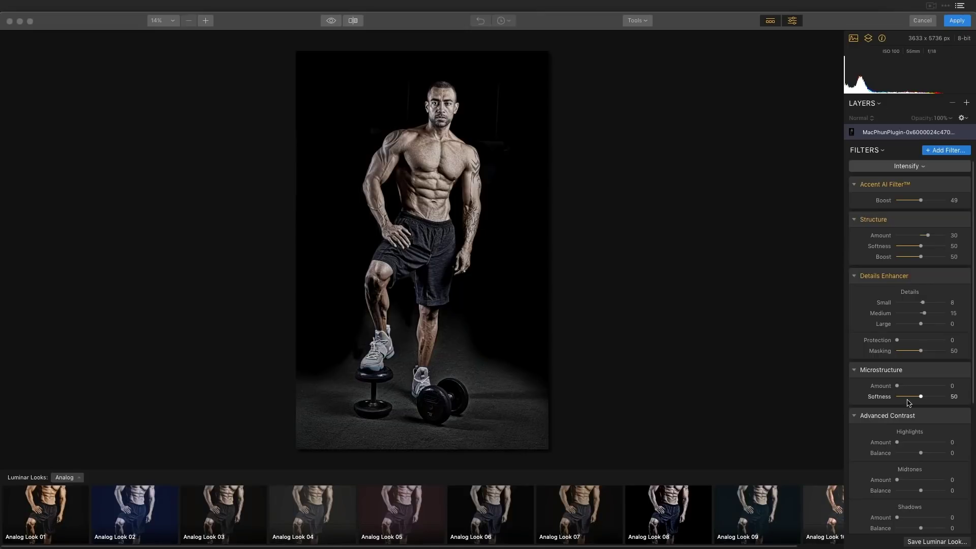
pyautogui.scroll(-5, 897, 401)
pyautogui.scroll(-2, 899, 388)
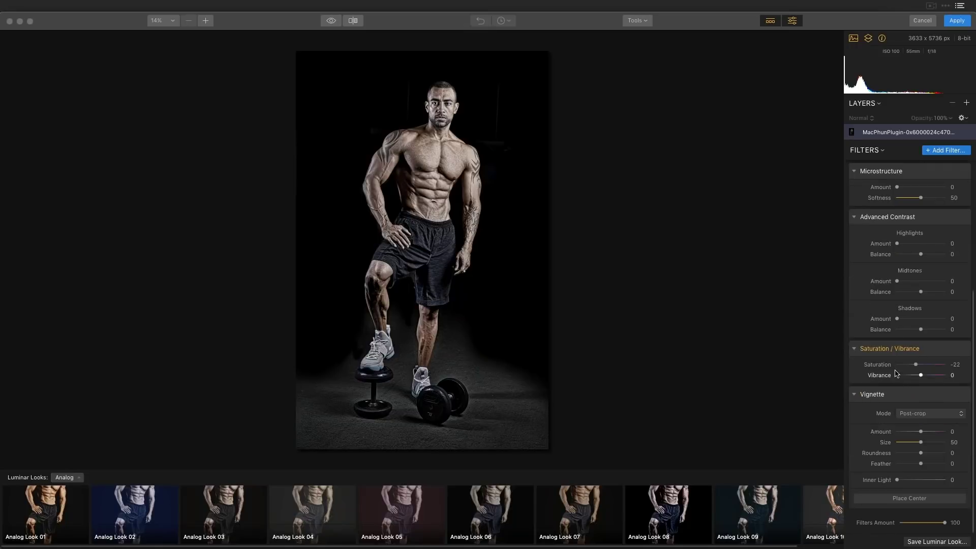
# Step: Add a new adjustment layer above the photo and apply the Denoise filter to it
pyautogui.click(960, 152)
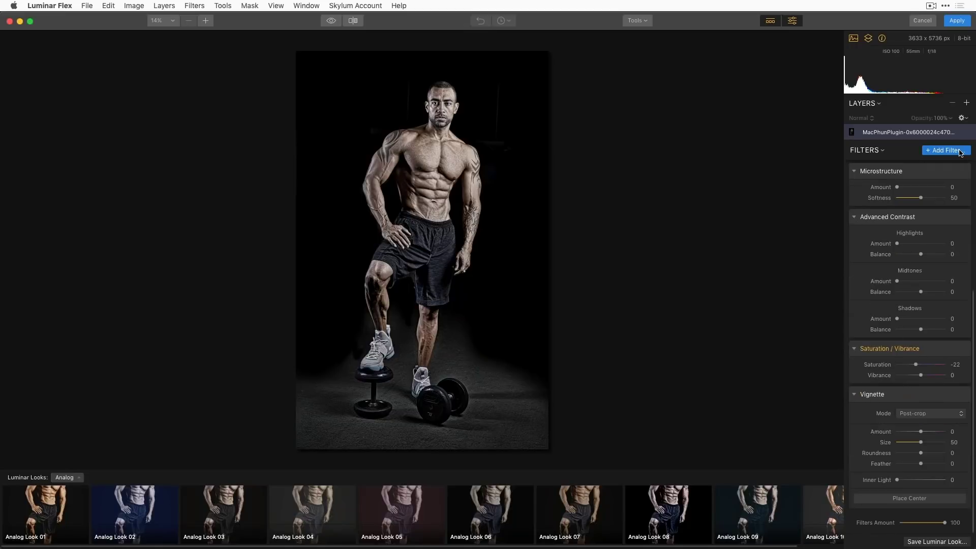
pyautogui.click(953, 152)
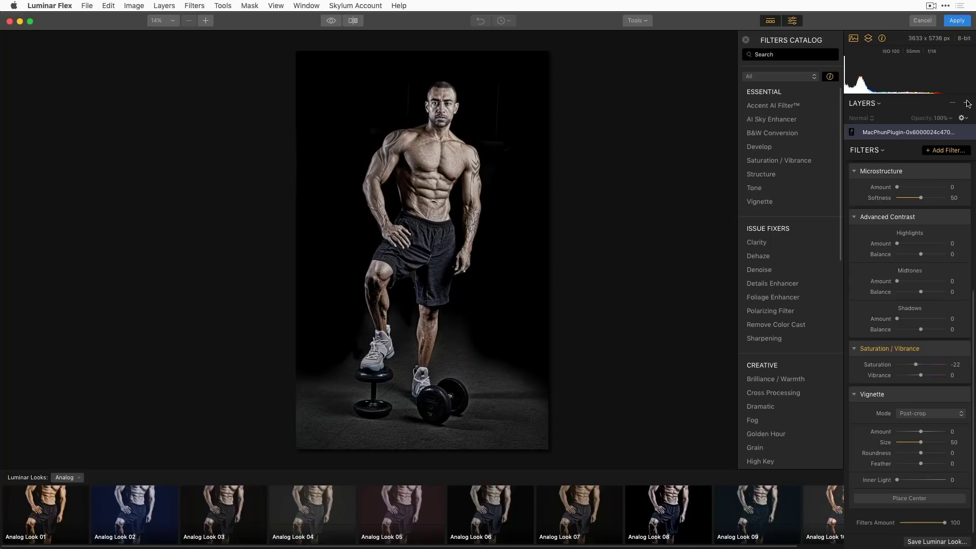
pyautogui.moveTo(812, 271)
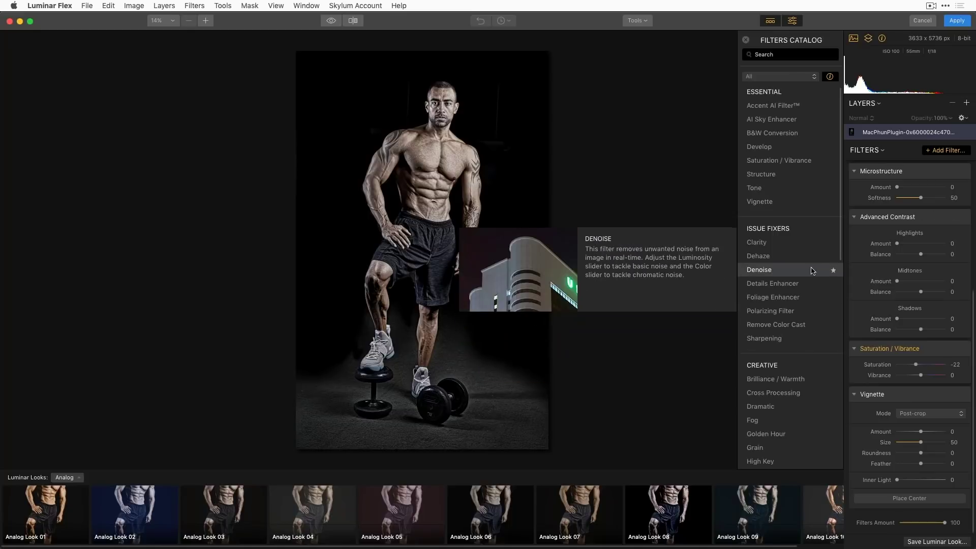
pyautogui.click(967, 104)
pyautogui.click(950, 114)
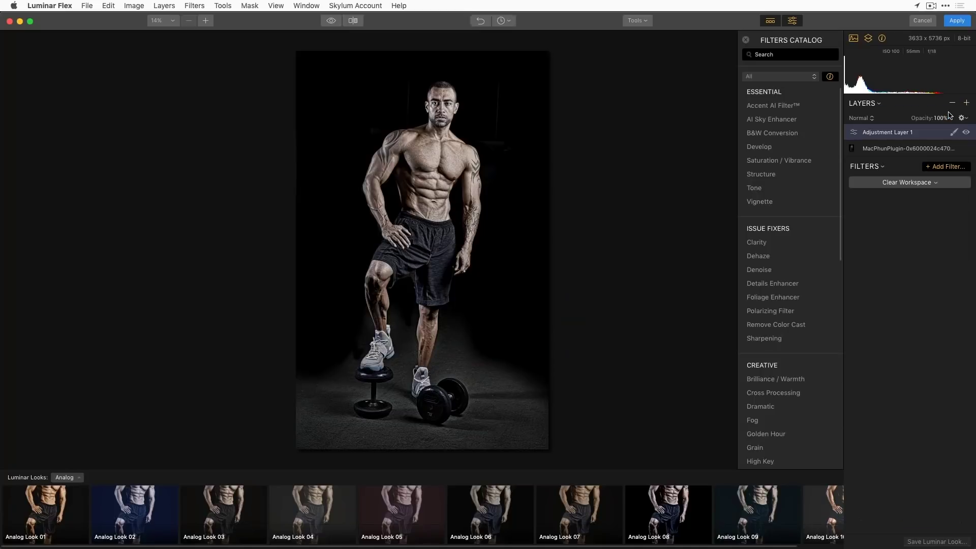
pyautogui.moveTo(780, 272)
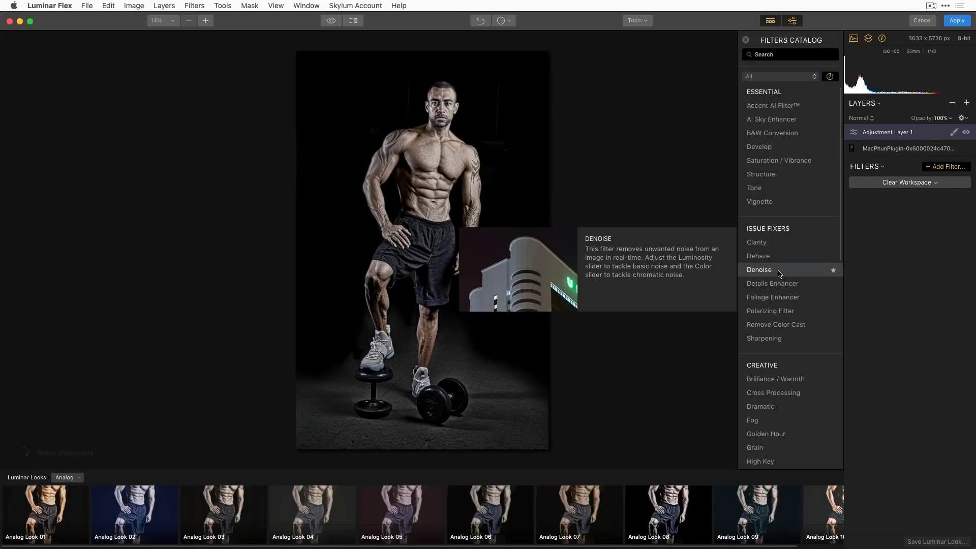
pyautogui.click(780, 272)
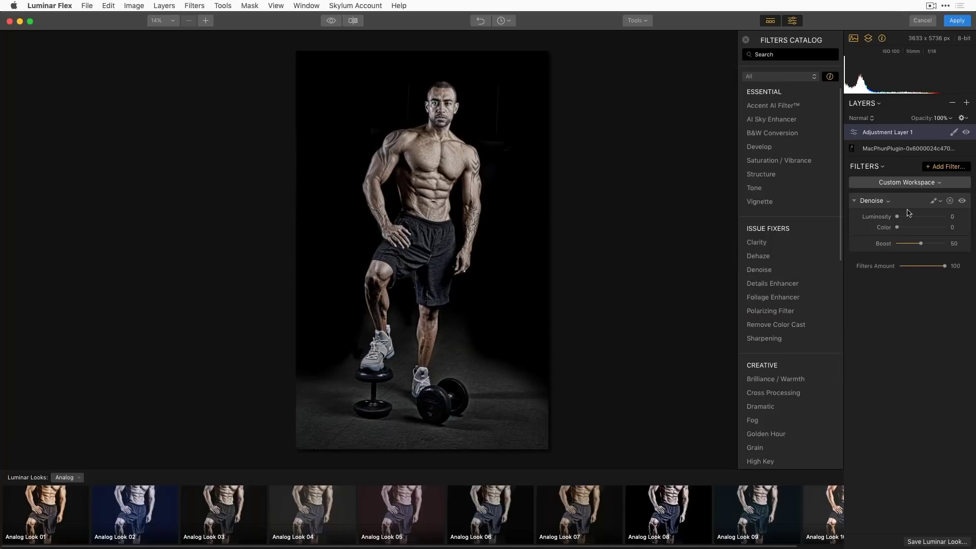
# Step: Set the Denoise filter to Luminosity 74, Color 85 and Boost 85, checking the floor and dumbbells up close
pyautogui.moveTo(898, 216); pyautogui.dragTo(926, 231)
pyautogui.press('super+1')
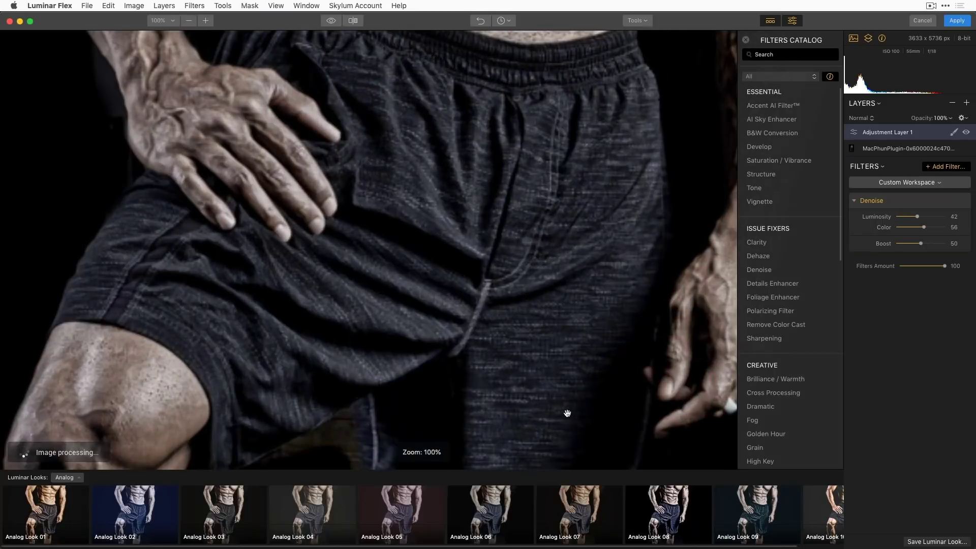
pyautogui.moveTo(566, 410); pyautogui.dragTo(462, 3)
pyautogui.moveTo(495, 419); pyautogui.dragTo(522, 125)
pyautogui.scroll(10, 629, 303)
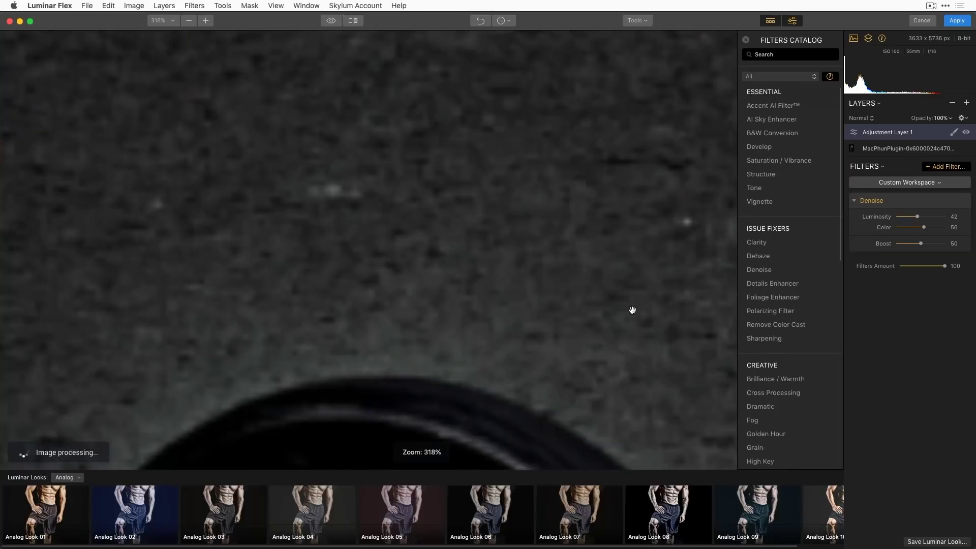
pyautogui.scroll(-15, 646, 299)
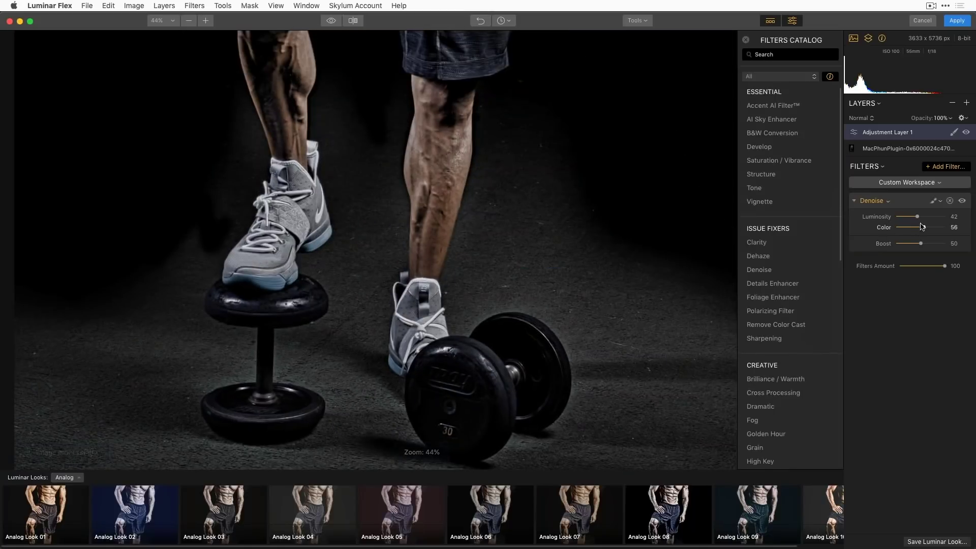
pyautogui.moveTo(917, 216); pyautogui.dragTo(941, 243)
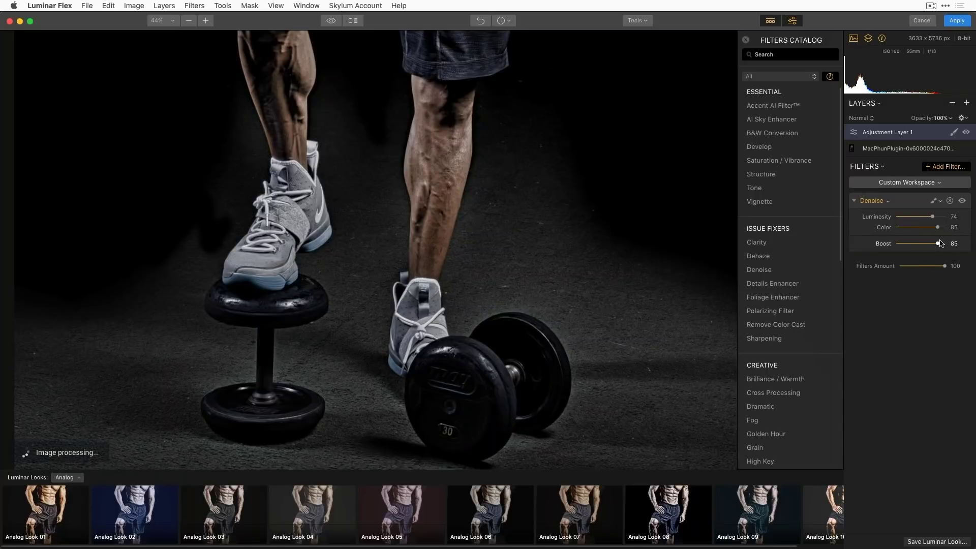
# Step: Compare the photo with the Denoise filter off and on, and return to the full image view
pyautogui.click(963, 201)
pyautogui.click(962, 202)
pyautogui.click(963, 202)
pyautogui.click(962, 201)
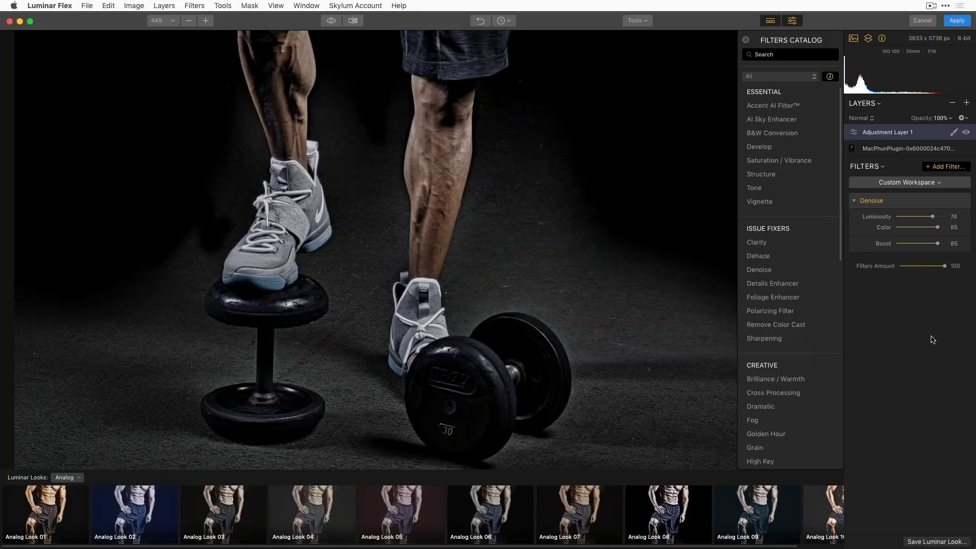
pyautogui.press('super+0')
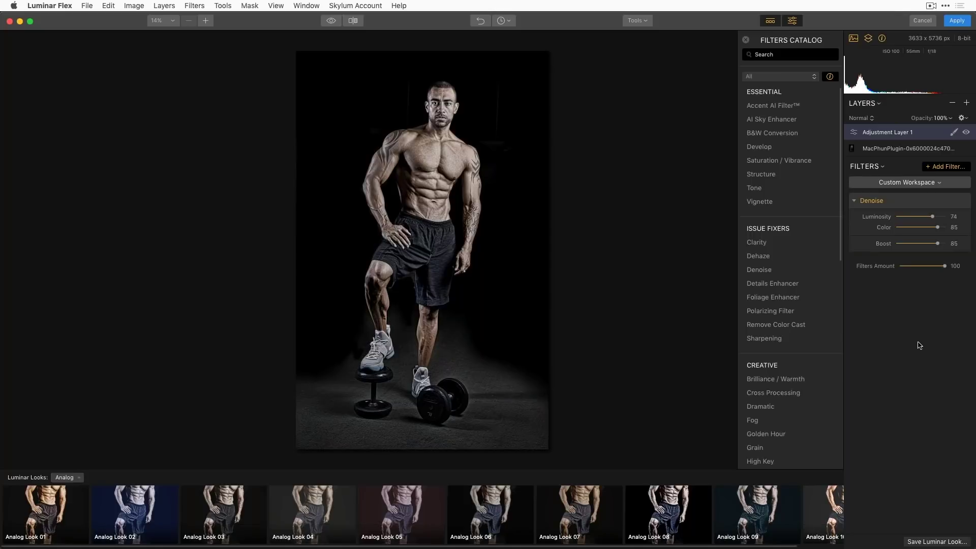
# Step: Paint a brush mask for the adjustment layer over the background around the man, using brush size 88
pyautogui.moveTo(930, 203)
pyautogui.click(954, 134)
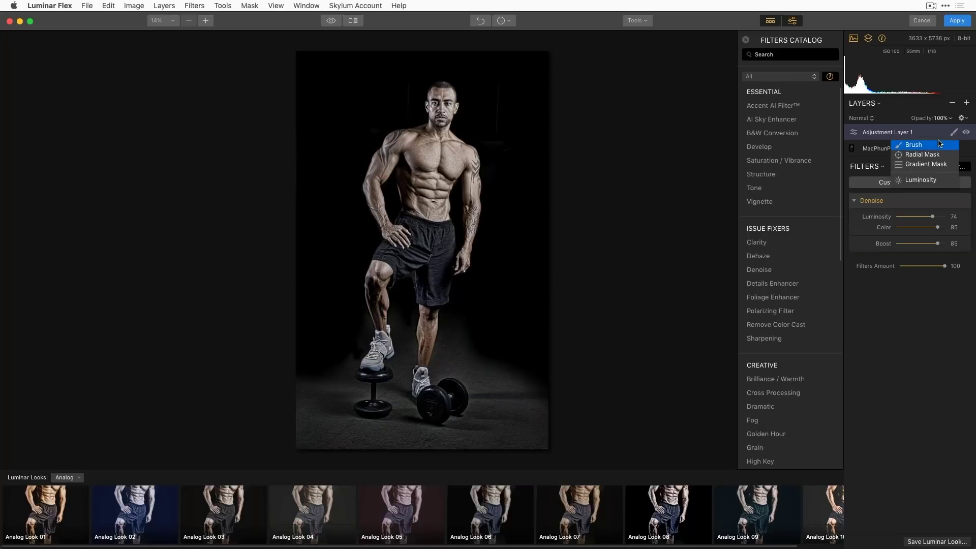
pyautogui.click(937, 146)
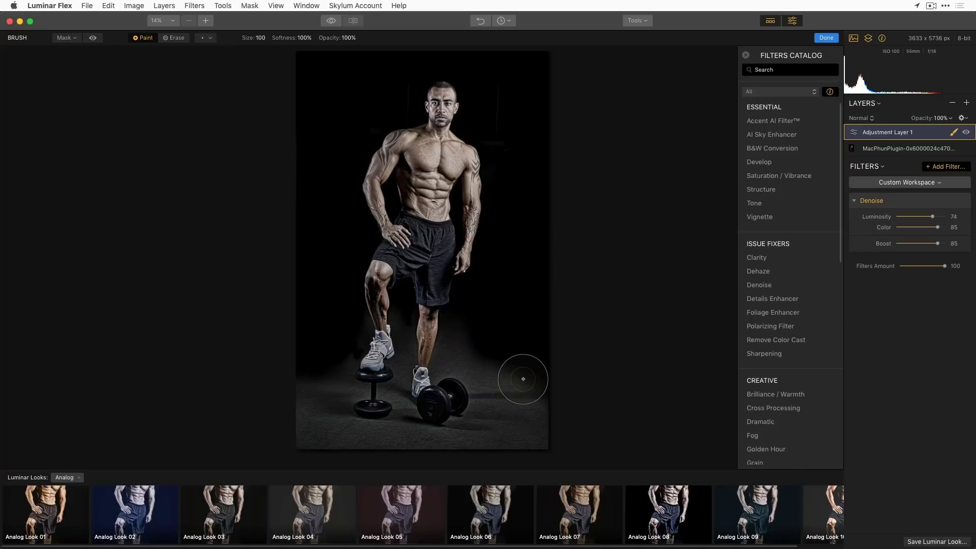
pyautogui.press('[')
pyautogui.press('[')
pyautogui.press(']')
pyautogui.press(']')
pyautogui.moveTo(519, 383)
pyautogui.mouseDown()
pyautogui.moveTo(535, 409)
pyautogui.moveTo(532, 386)
pyautogui.moveTo(516, 390)
pyautogui.moveTo(480, 360)
pyautogui.moveTo(456, 355)
pyautogui.moveTo(464, 343)
pyautogui.moveTo(471, 372)
pyautogui.moveTo(504, 404)
pyautogui.moveTo(423, 444)
pyautogui.moveTo(429, 434)
pyautogui.moveTo(374, 428)
pyautogui.moveTo(320, 439)
pyautogui.moveTo(333, 392)
pyautogui.moveTo(330, 426)
pyautogui.moveTo(329, 352)
pyautogui.moveTo(321, 411)
pyautogui.moveTo(326, 403)
pyautogui.moveTo(349, 433)
pyautogui.moveTo(455, 446)
pyautogui.moveTo(487, 318)
pyautogui.moveTo(466, 327)
pyautogui.moveTo(529, 208)
pyautogui.moveTo(534, 244)
pyautogui.moveTo(532, 150)
pyautogui.moveTo(523, 128)
pyautogui.moveTo(485, 119)
pyautogui.moveTo(485, 67)
pyautogui.moveTo(533, 170)
pyautogui.moveTo(533, 108)
pyautogui.moveTo(497, 72)
pyautogui.moveTo(324, 73)
pyautogui.moveTo(341, 105)
pyautogui.moveTo(386, 90)
pyautogui.moveTo(381, 124)
pyautogui.moveTo(401, 104)
pyautogui.moveTo(326, 128)
pyautogui.moveTo(335, 223)
pyautogui.moveTo(336, 200)
pyautogui.moveTo(275, 318)
pyautogui.mouseUp()
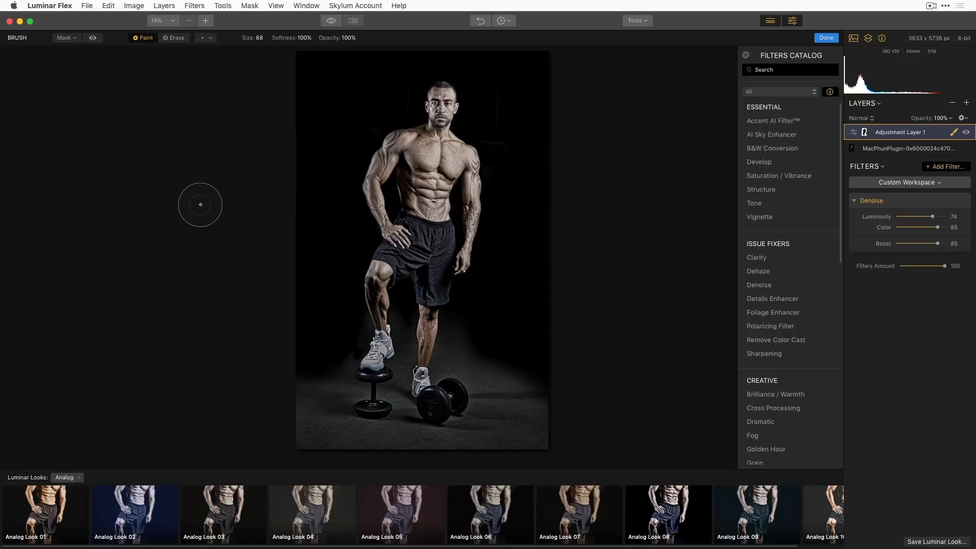
# Step: Show the mask overlay and paint in the missed areas along both side edges of the photo
pyautogui.click(93, 38)
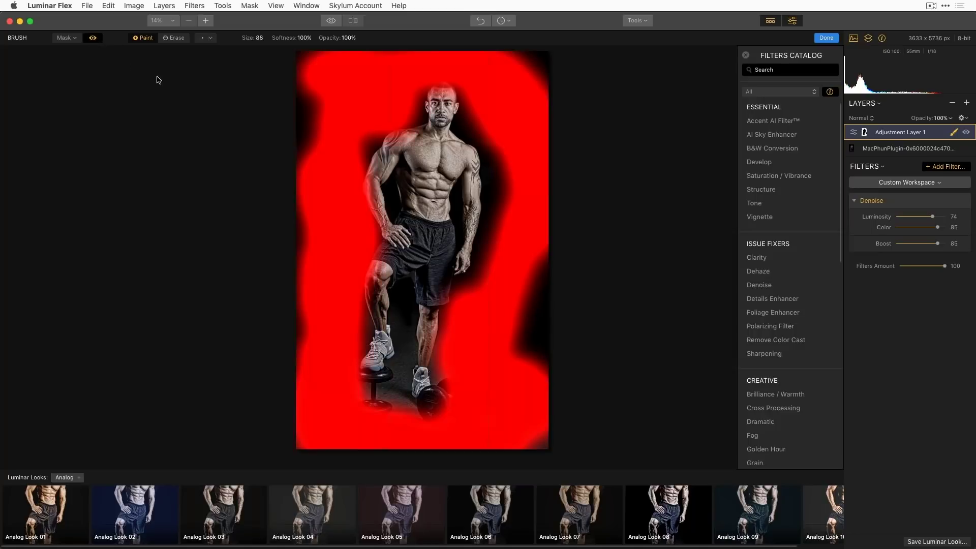
pyautogui.moveTo(302, 91)
pyautogui.mouseDown()
pyautogui.moveTo(314, 136)
pyautogui.moveTo(310, 118)
pyautogui.moveTo(300, 223)
pyautogui.moveTo(298, 350)
pyautogui.mouseUp()
pyautogui.moveTo(540, 77)
pyautogui.mouseDown()
pyautogui.moveTo(537, 54)
pyautogui.moveTo(545, 238)
pyautogui.moveTo(531, 356)
pyautogui.moveTo(514, 385)
pyautogui.mouseUp()
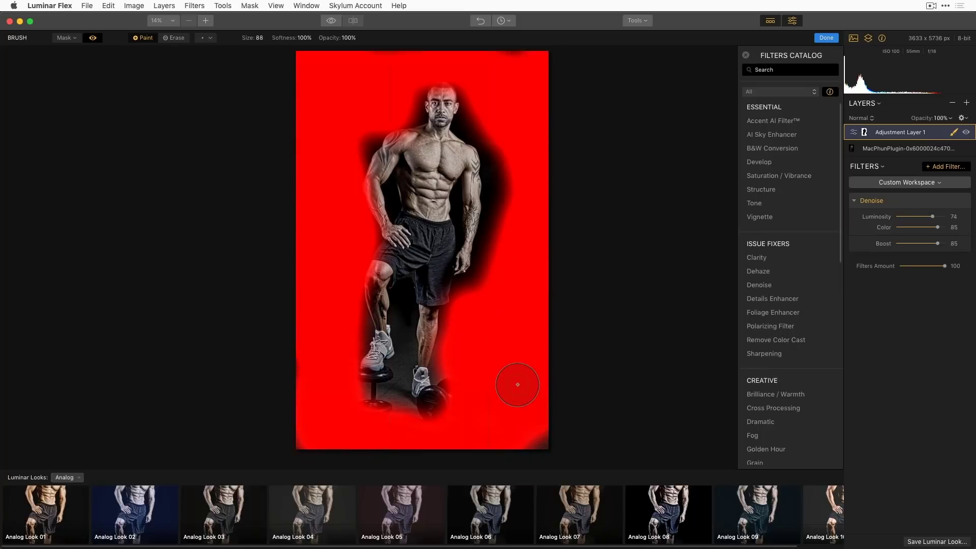
# Step: Erase the mask around the man's arm, leg and the upright dumbbell, and paint in the photo's lower-right corner
pyautogui.click(174, 38)
pyautogui.moveTo(388, 173)
pyautogui.mouseDown()
pyautogui.moveTo(385, 291)
pyautogui.moveTo(374, 300)
pyautogui.moveTo(379, 293)
pyautogui.moveTo(385, 354)
pyautogui.moveTo(374, 404)
pyautogui.moveTo(362, 402)
pyautogui.moveTo(374, 405)
pyautogui.moveTo(356, 408)
pyautogui.moveTo(406, 411)
pyautogui.mouseUp()
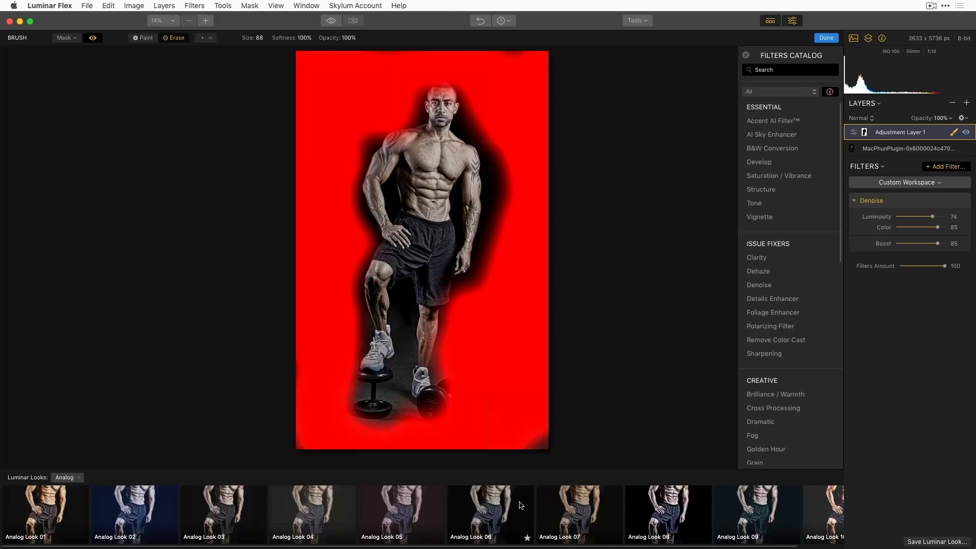
pyautogui.press('x')
pyautogui.moveTo(523, 445); pyautogui.dragTo(542, 438)
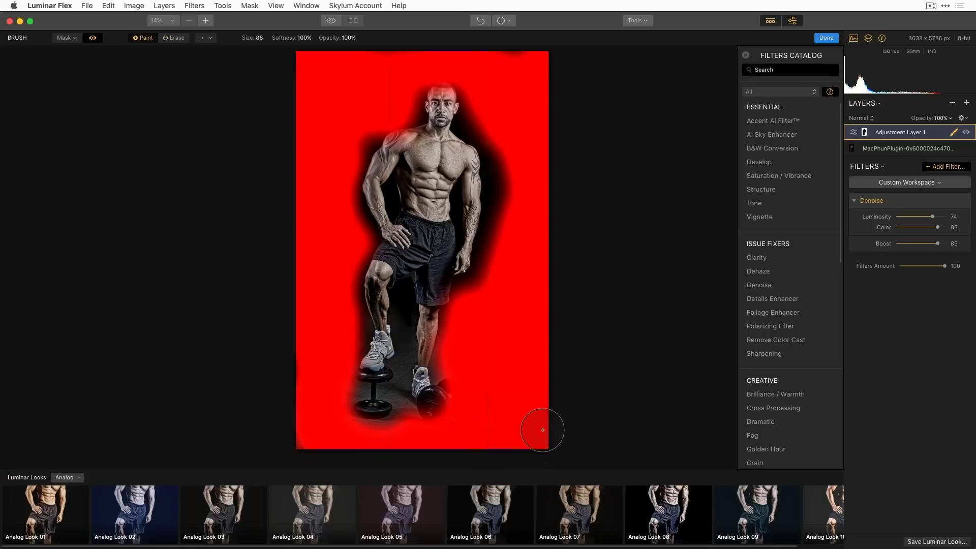
# Step: Hide the mask overlay, finish masking and apply the Luminar Flex edits to the Photoshop document
pyautogui.click(93, 38)
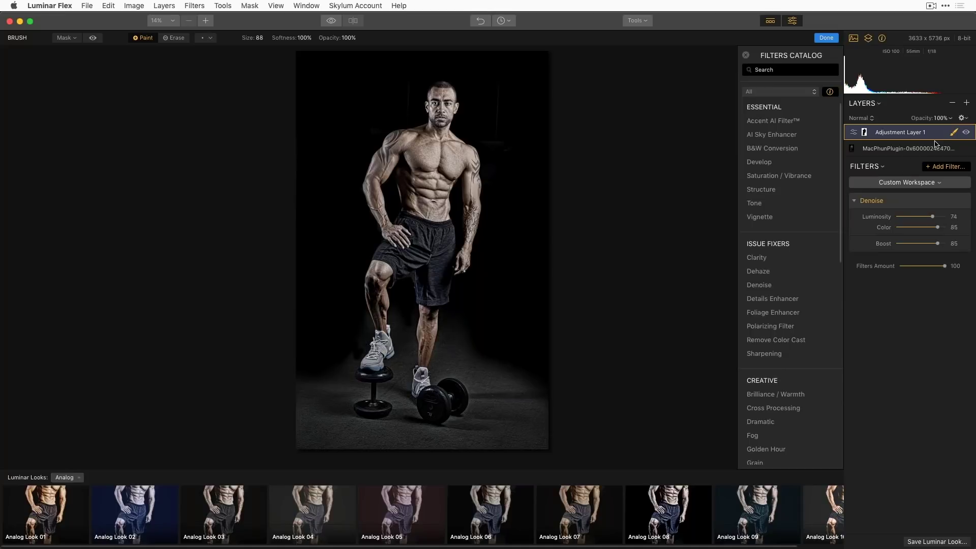
pyautogui.click(955, 134)
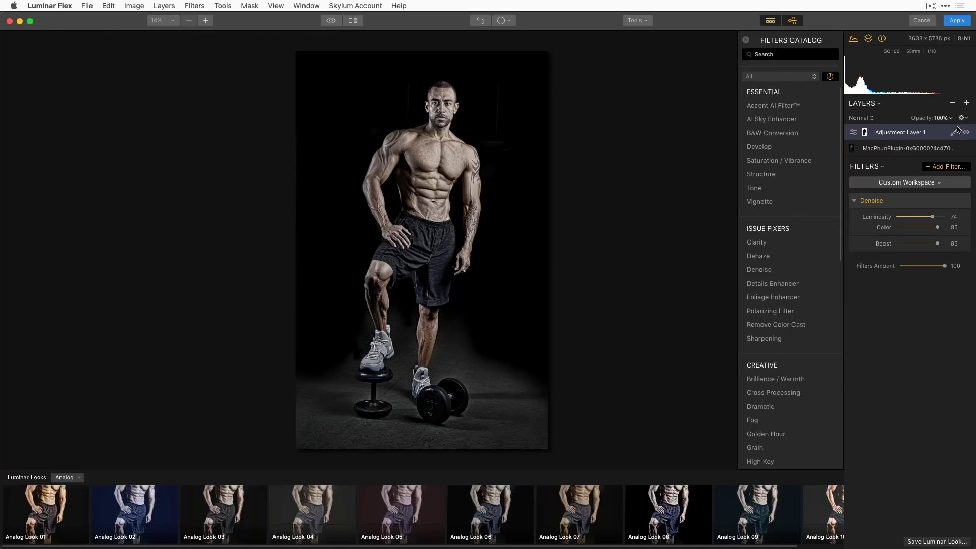
pyautogui.click(957, 22)
pyautogui.click(955, 23)
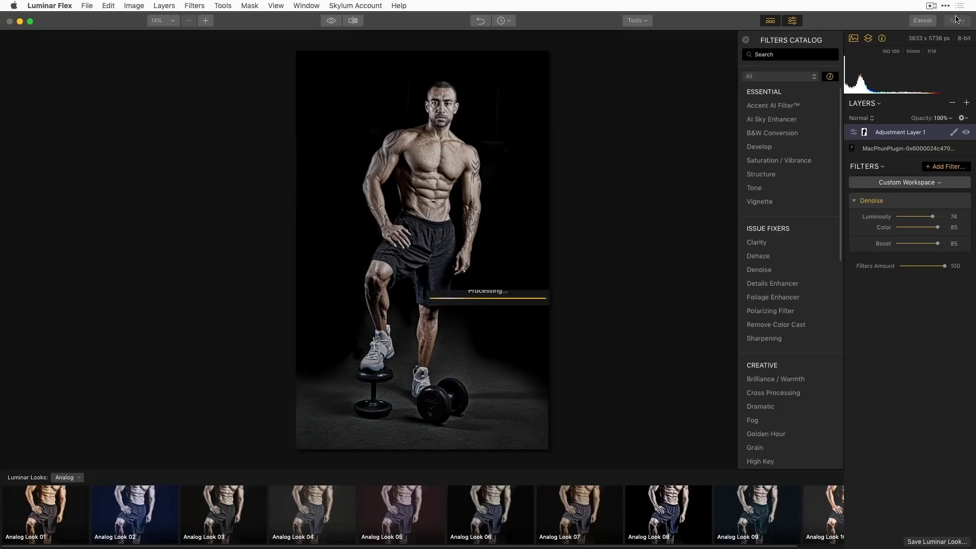